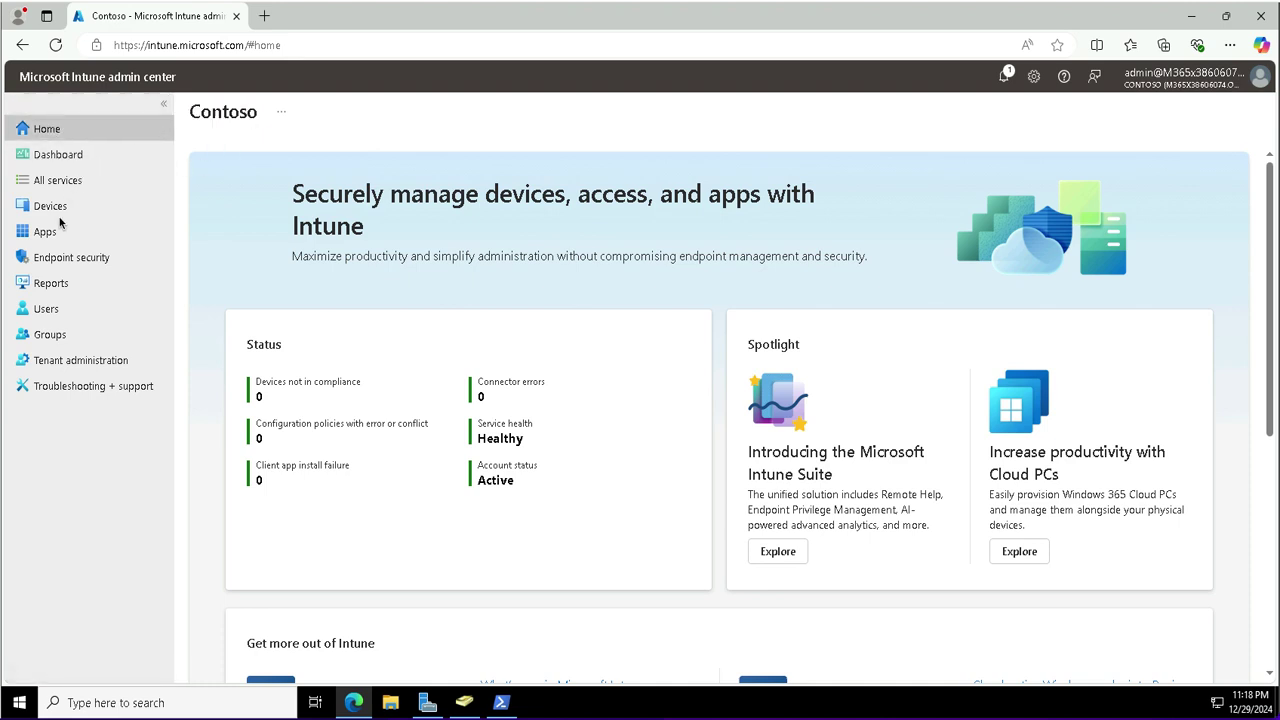
- Go to Endpoint security > Antivirus and begin creating a new policy profile
left_click(130, 262)
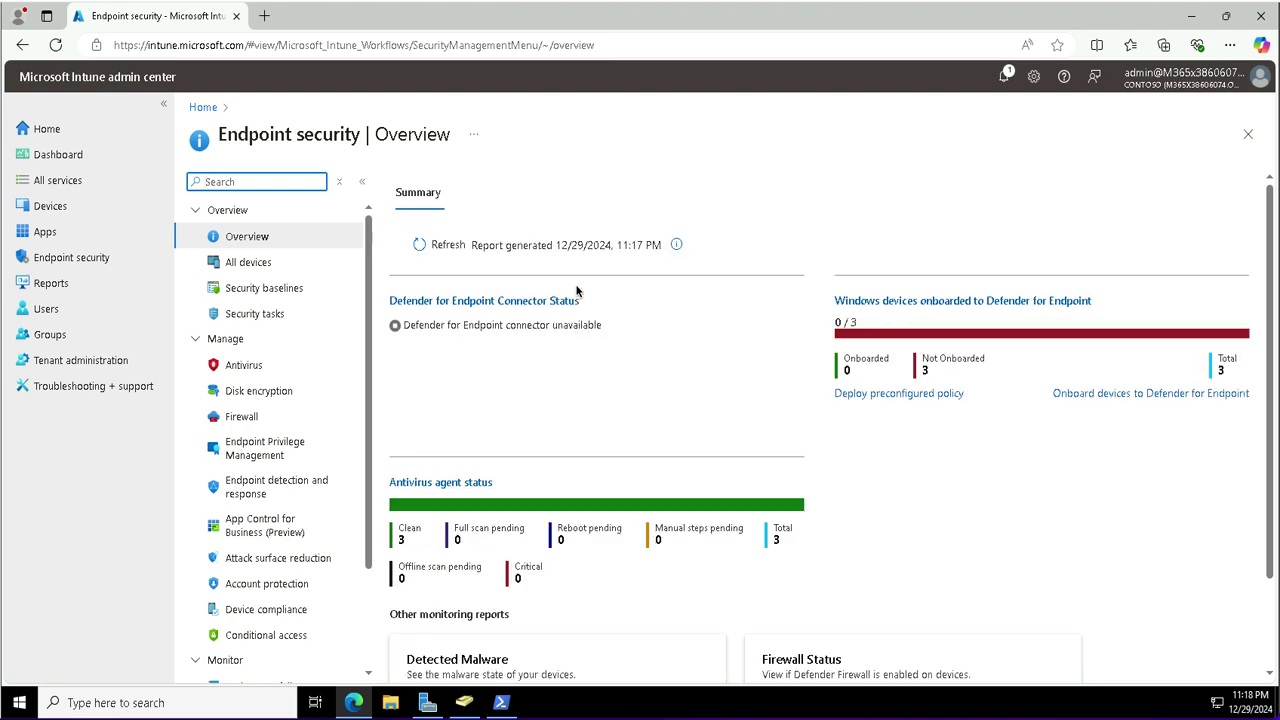
left_click(248, 366)
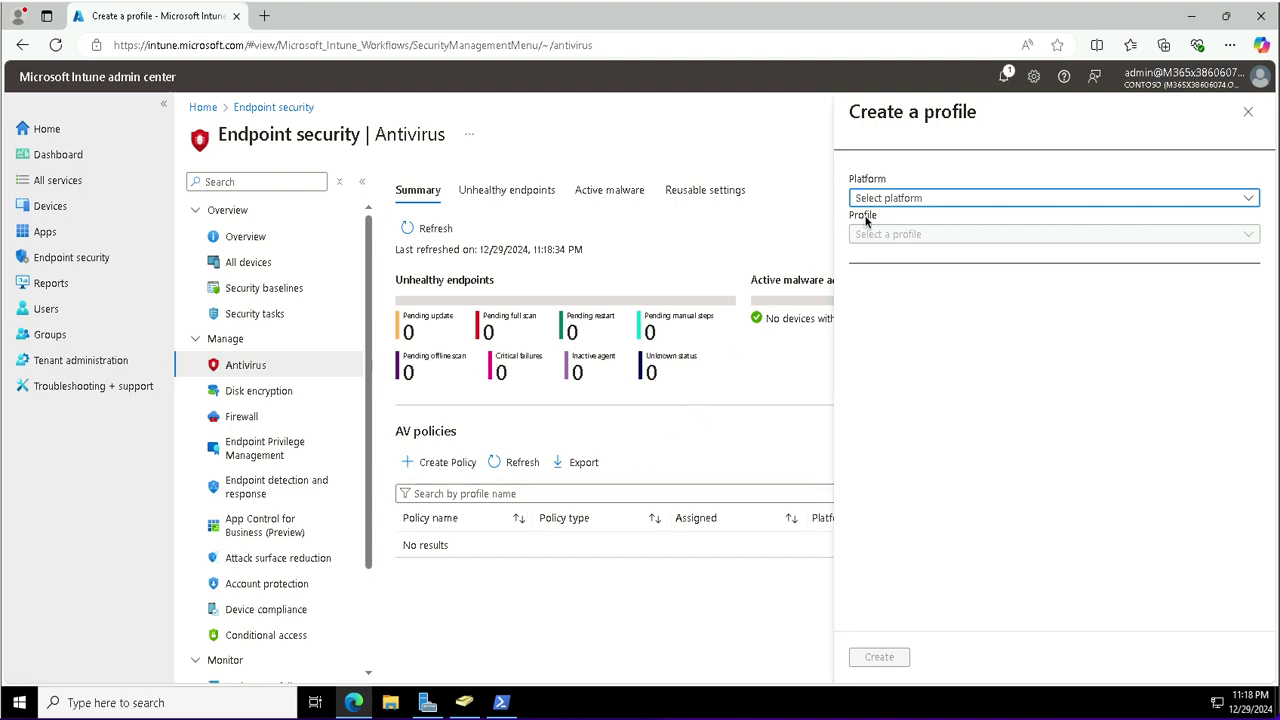
left_click(920, 201)
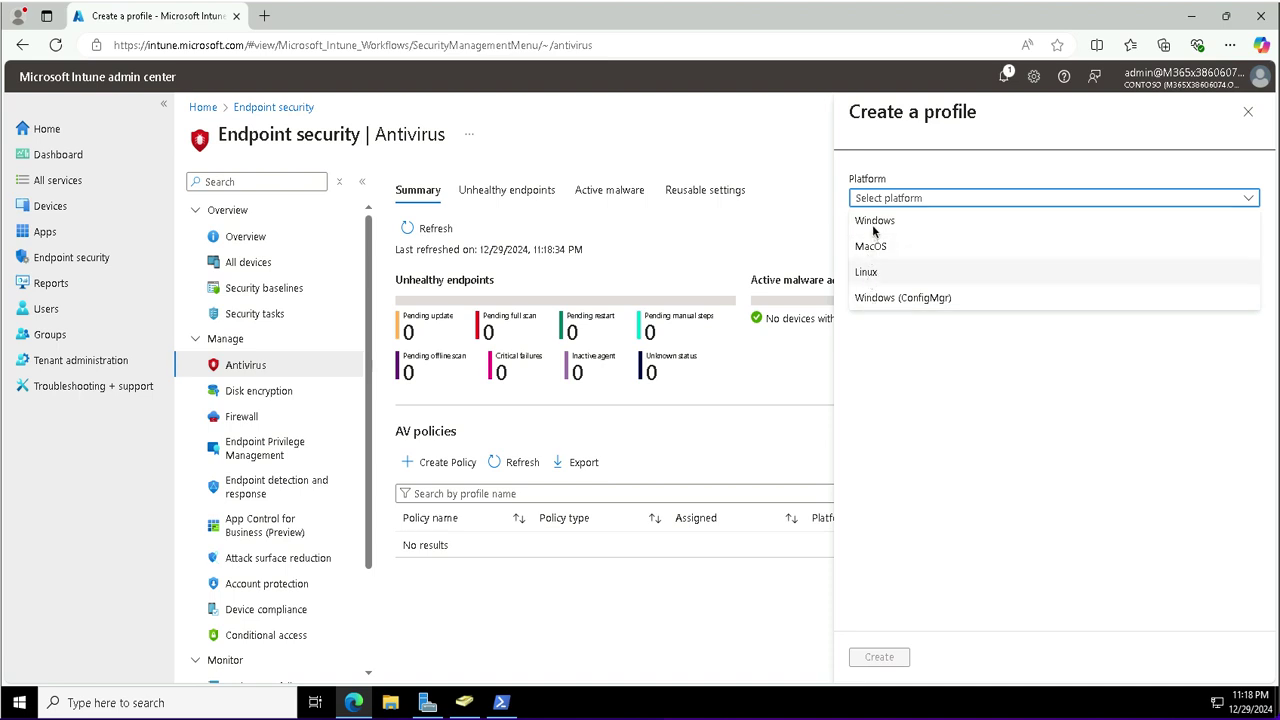
- Create a profile for the Windows platform using the Windows Security Experience profile type
left_click(875, 222)
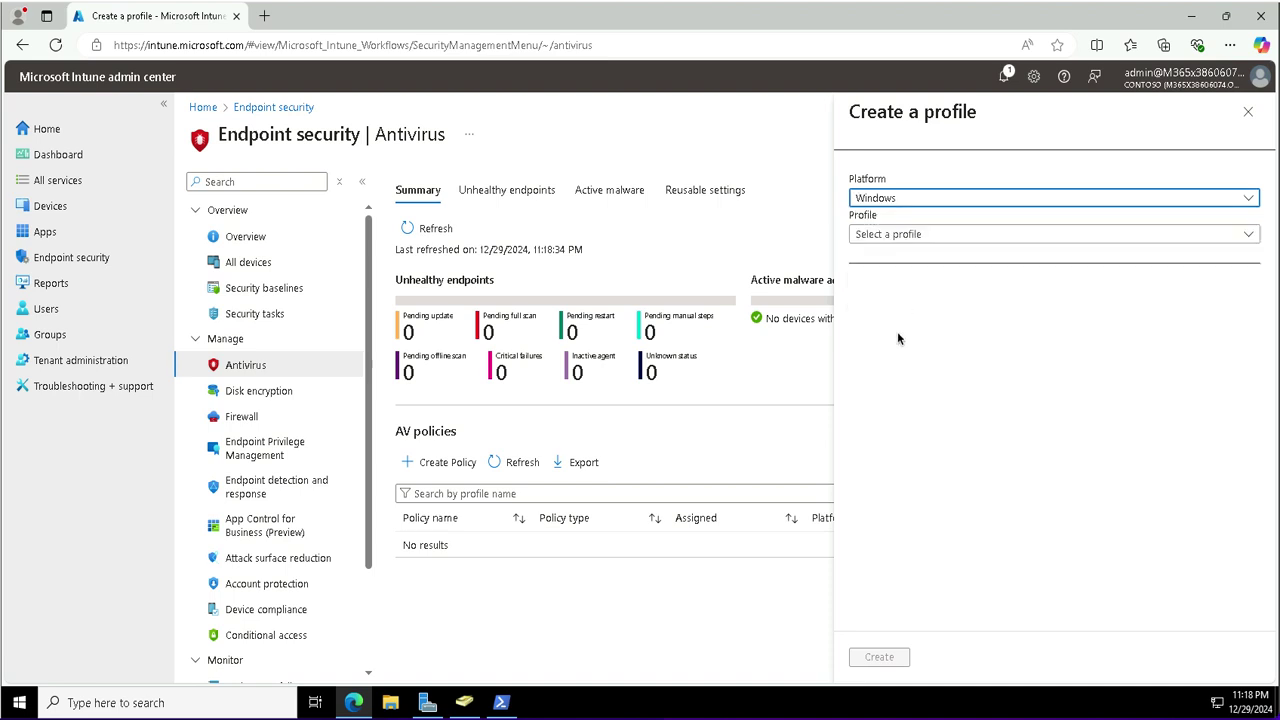
left_click(897, 236)
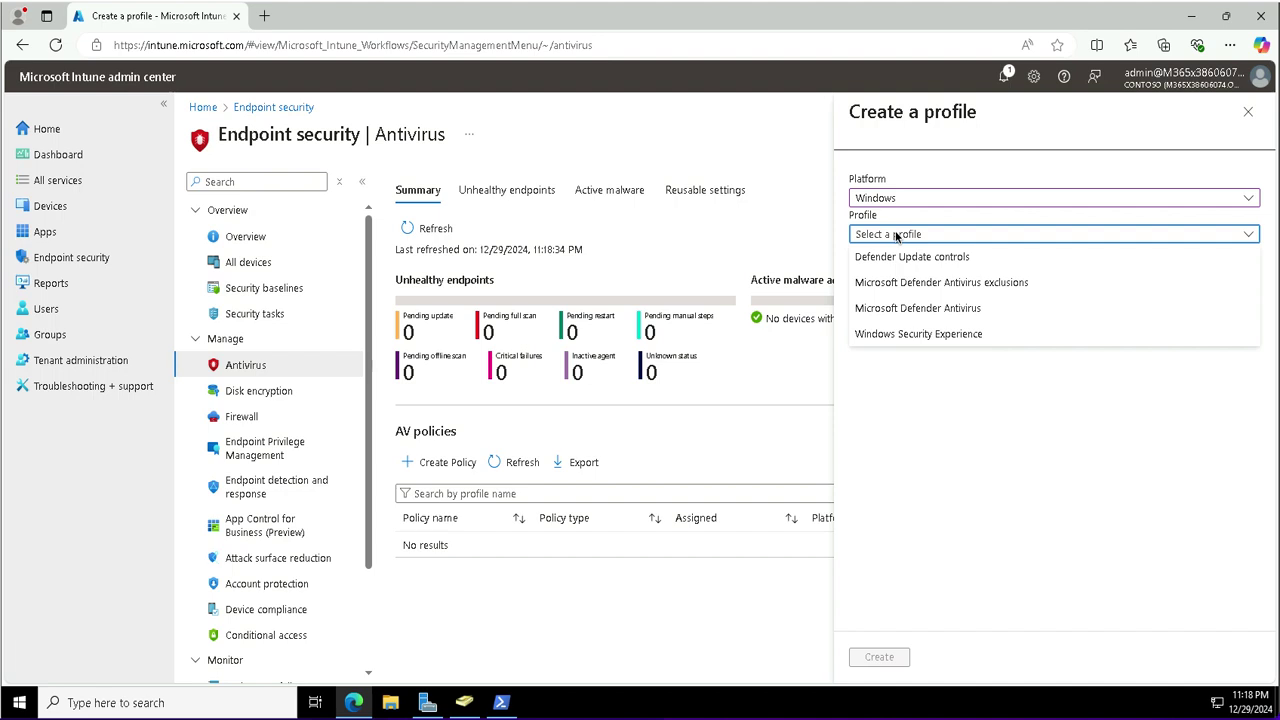
left_click(902, 335)
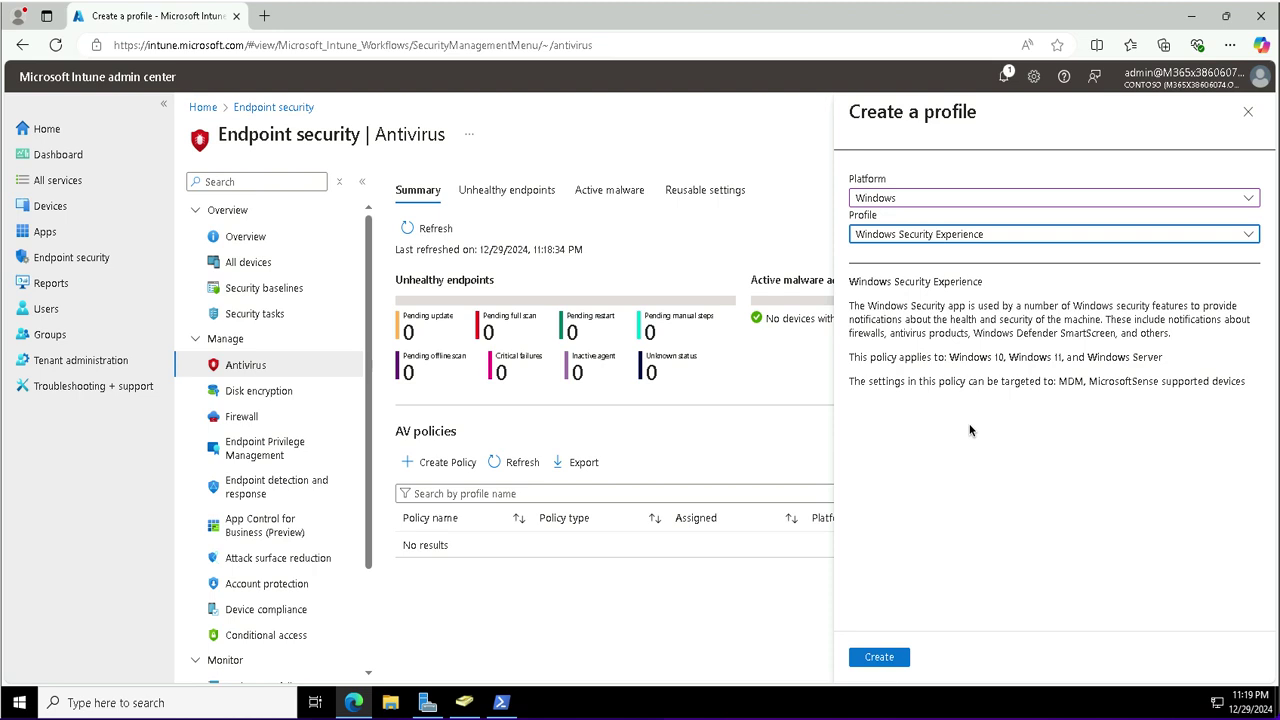
left_click(879, 657)
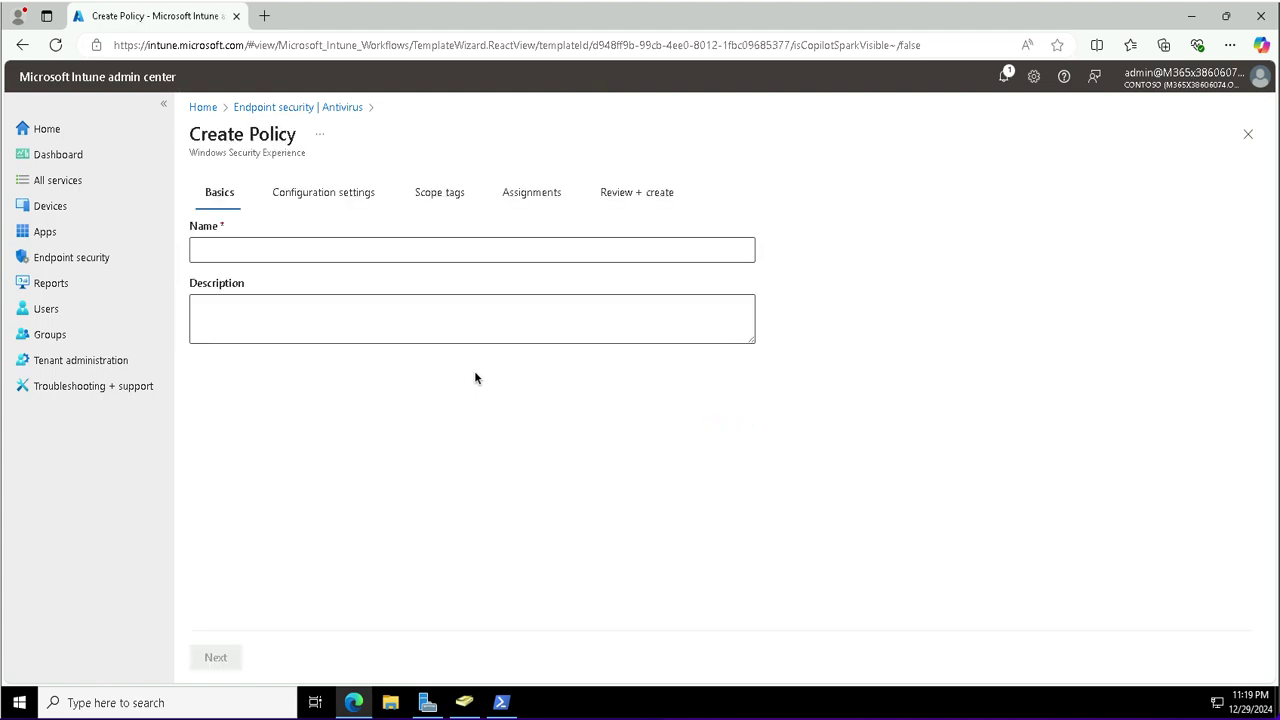
- Name the policy 'Windows Security Settings' and continue to Configuration settings
left_click(232, 254)
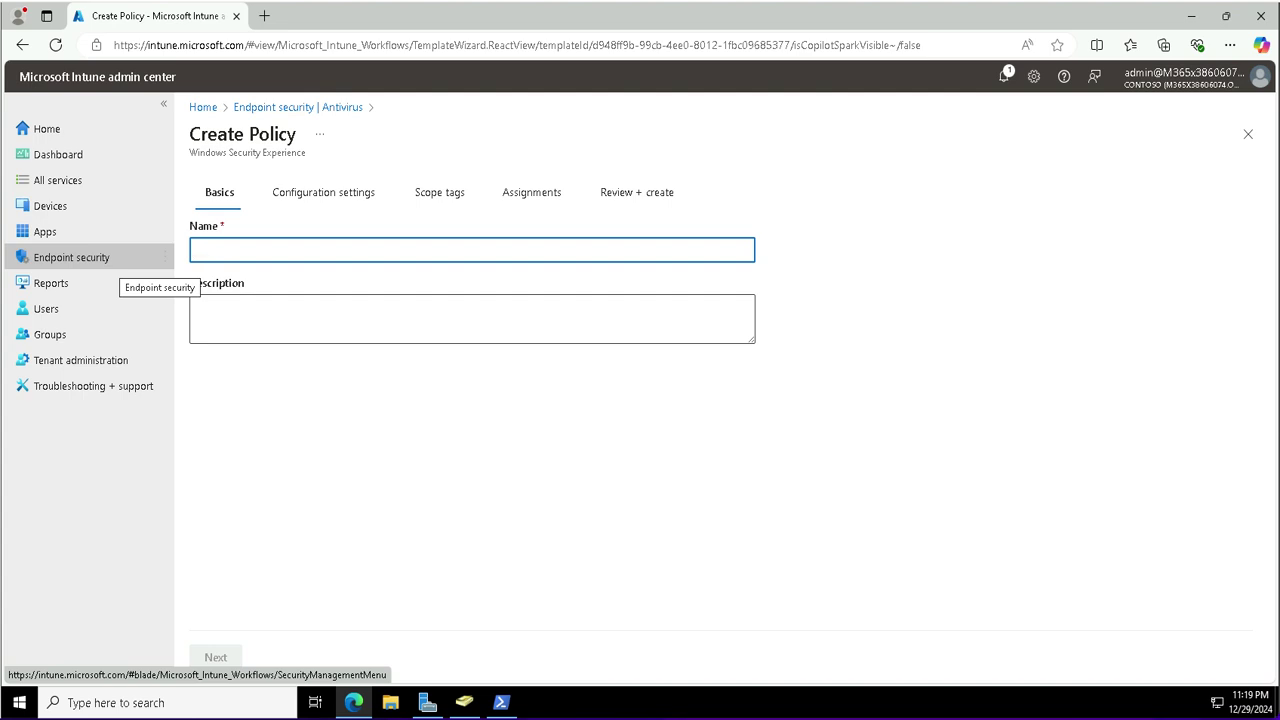
type("Windows Security Settings")
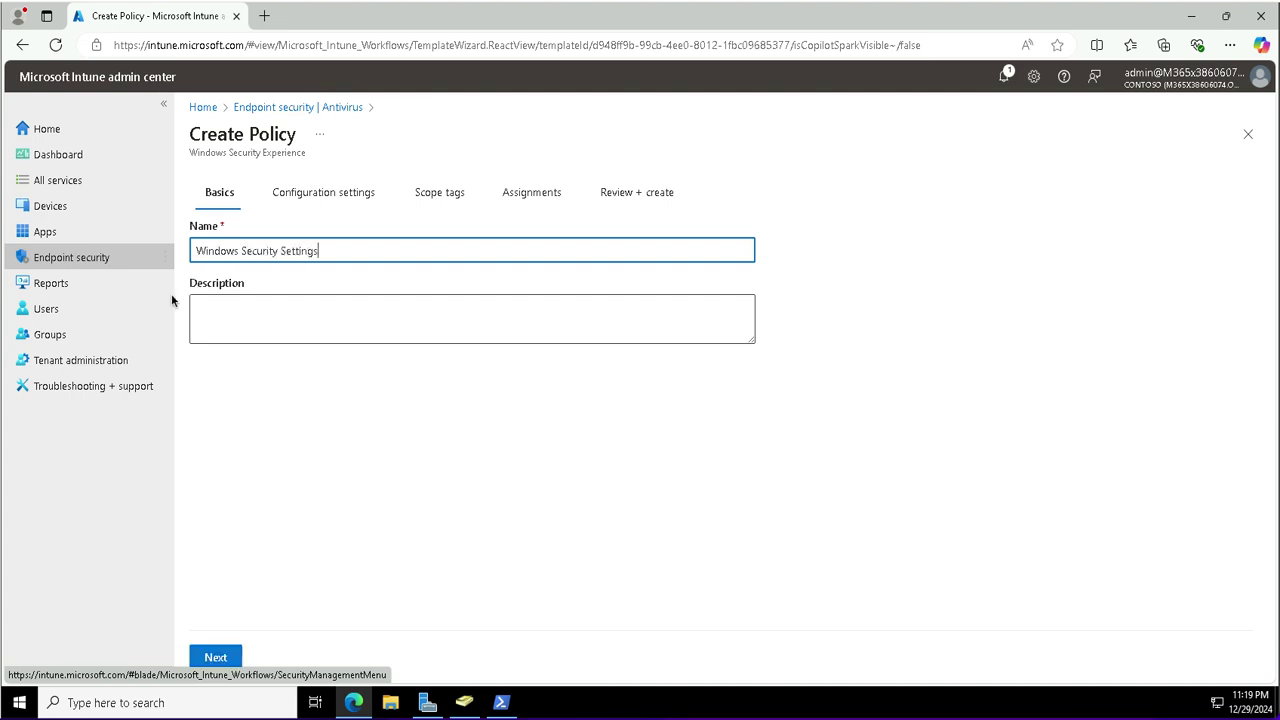
left_click(215, 658)
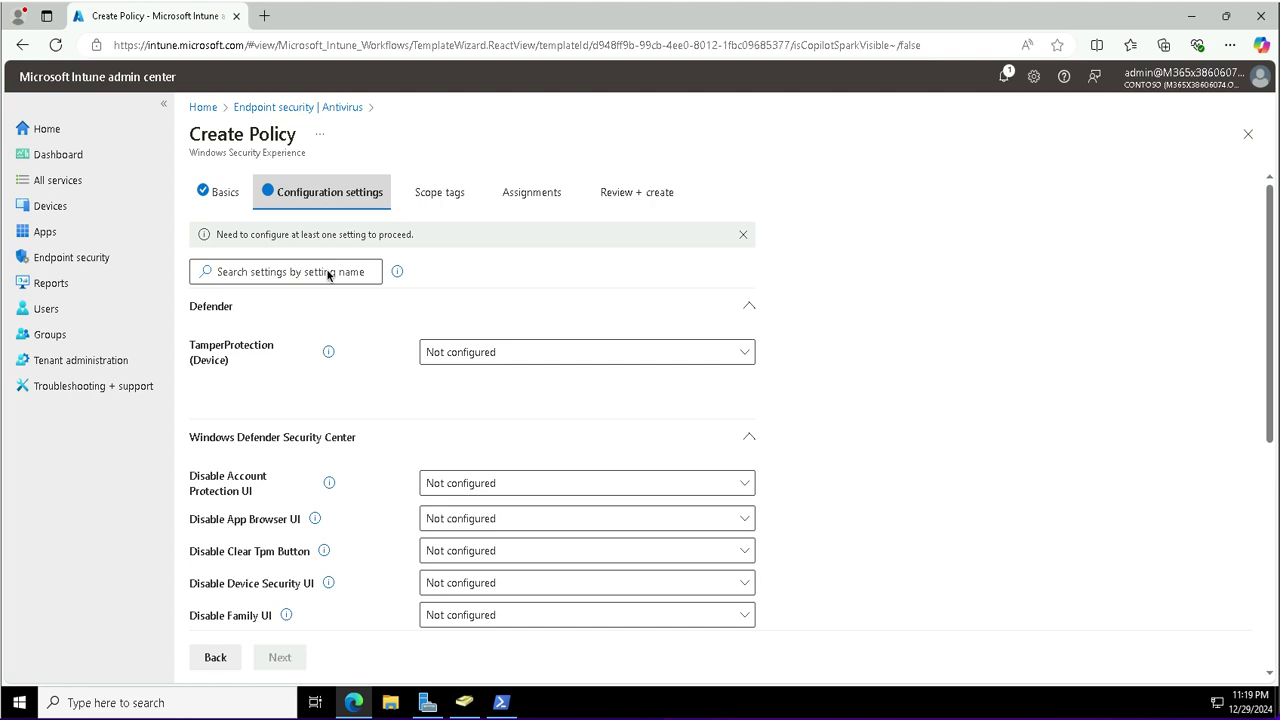
- Set TamperProtection to On and enable Disable Account Protection, App Browser and Device Security UI
left_click(437, 352)
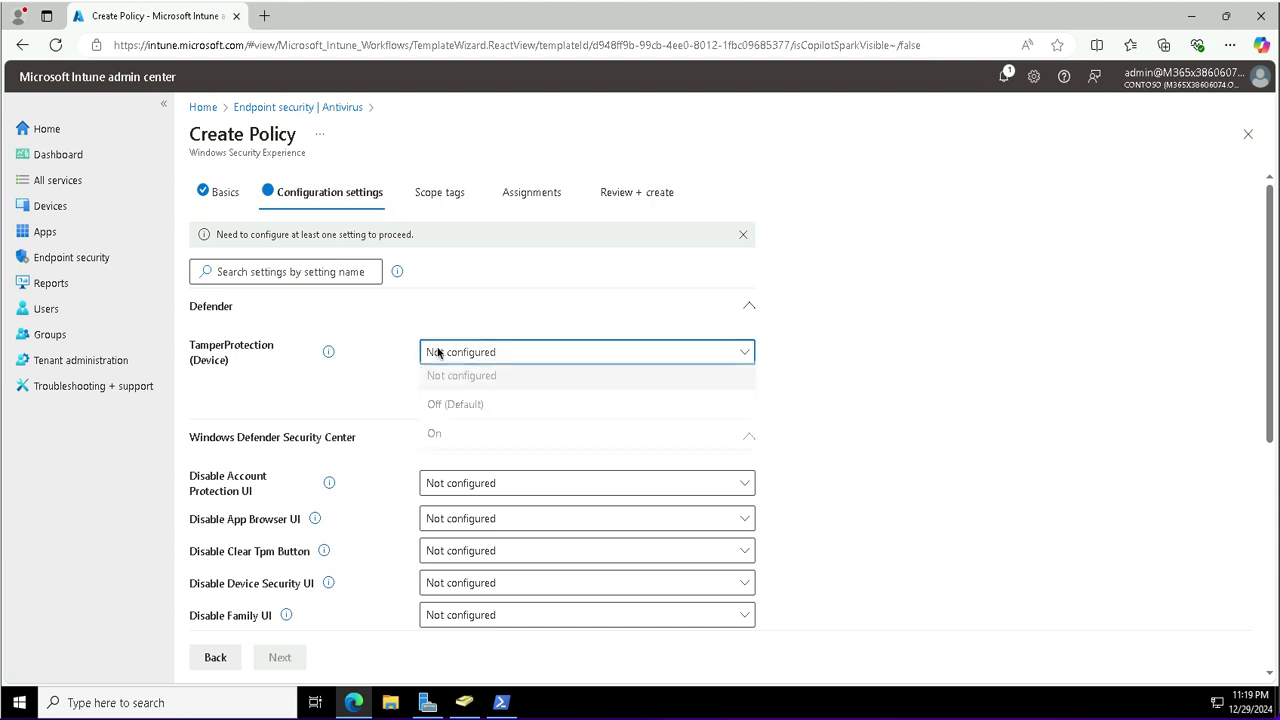
left_click(433, 439)
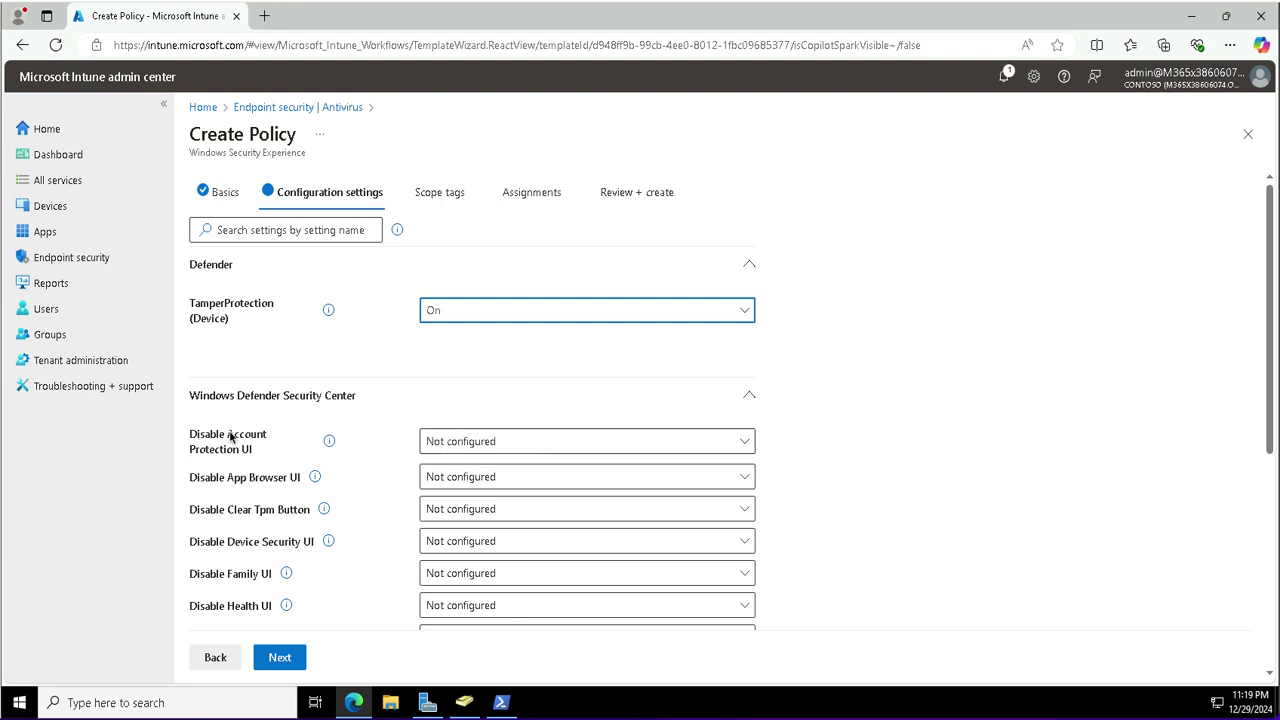
left_click(453, 451)
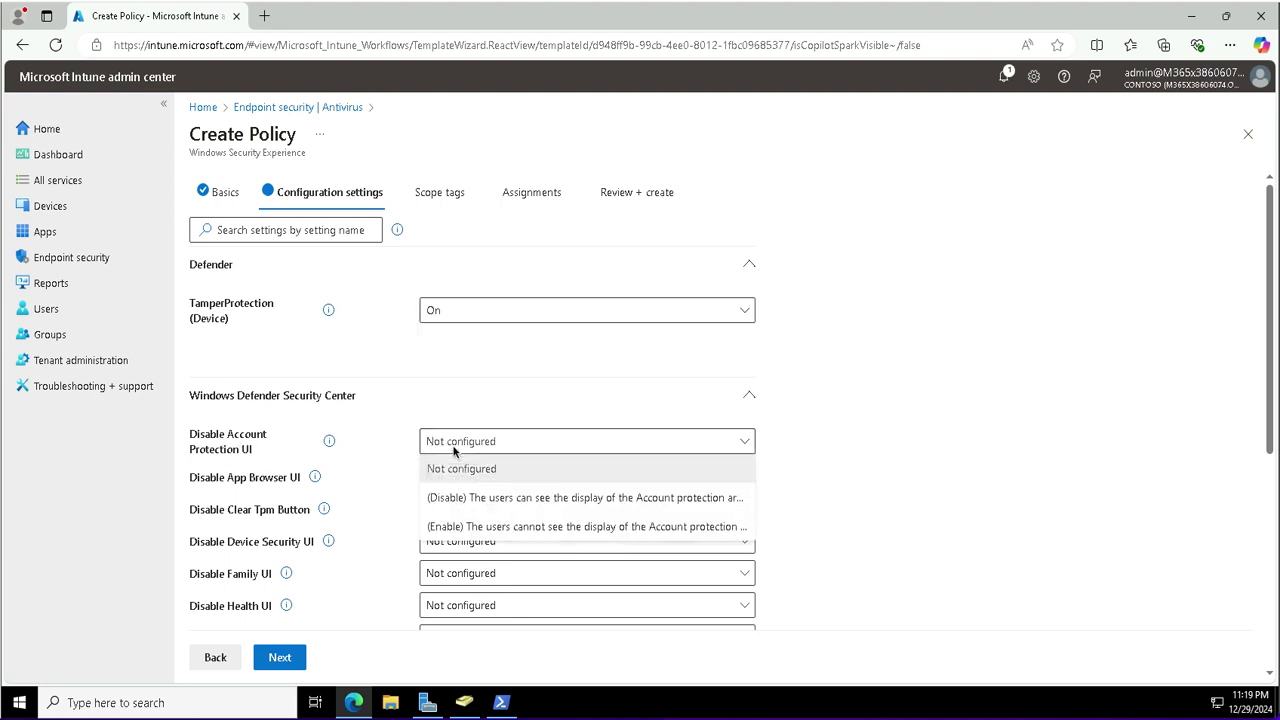
left_click(477, 530)
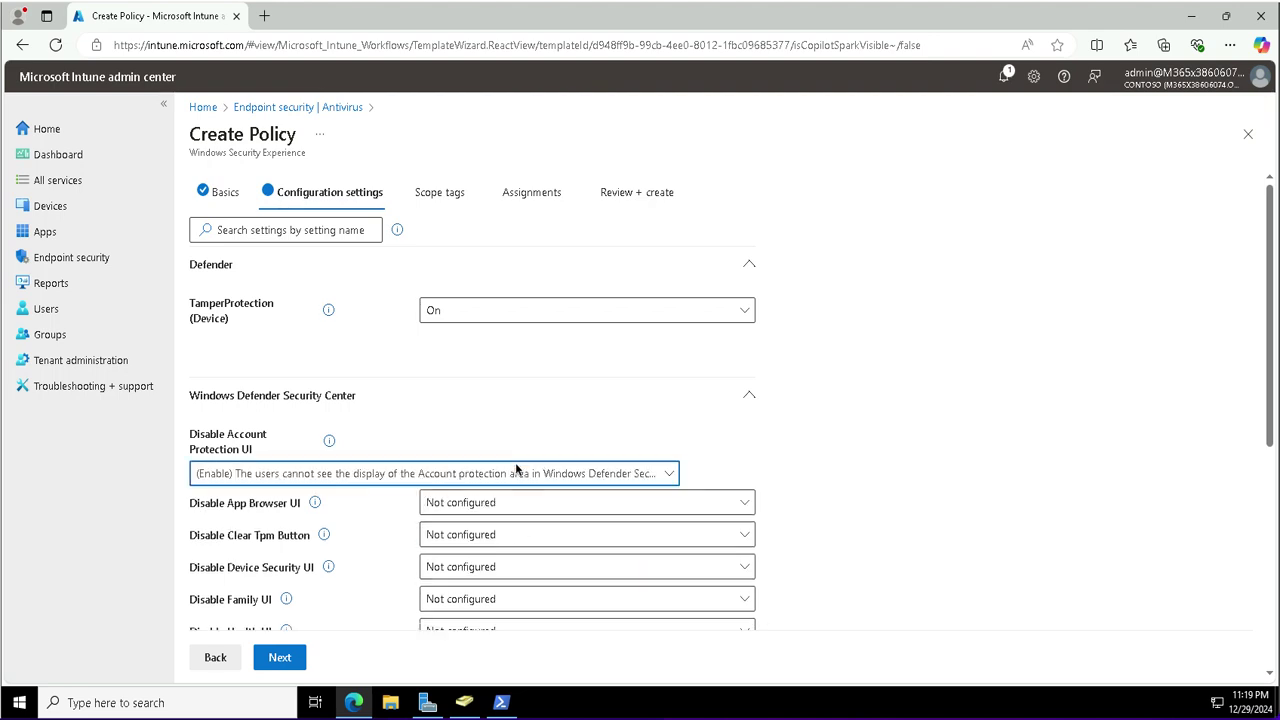
left_click(479, 504)
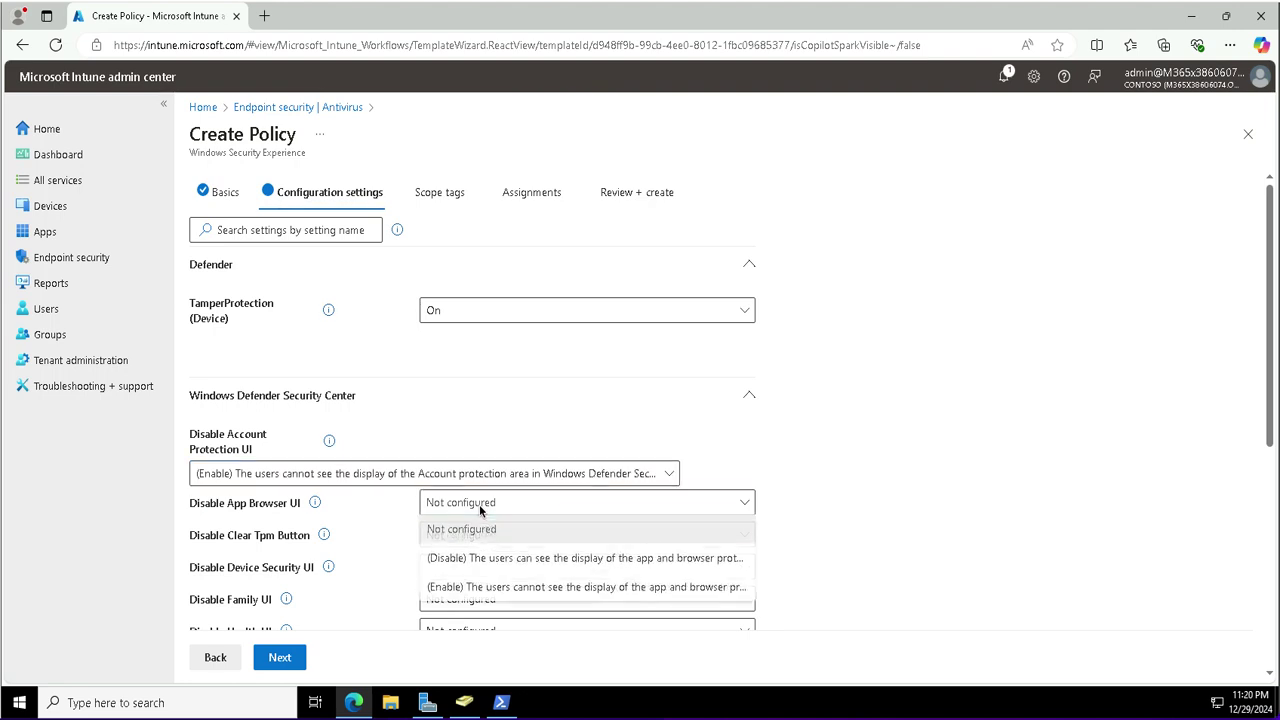
left_click(454, 589)
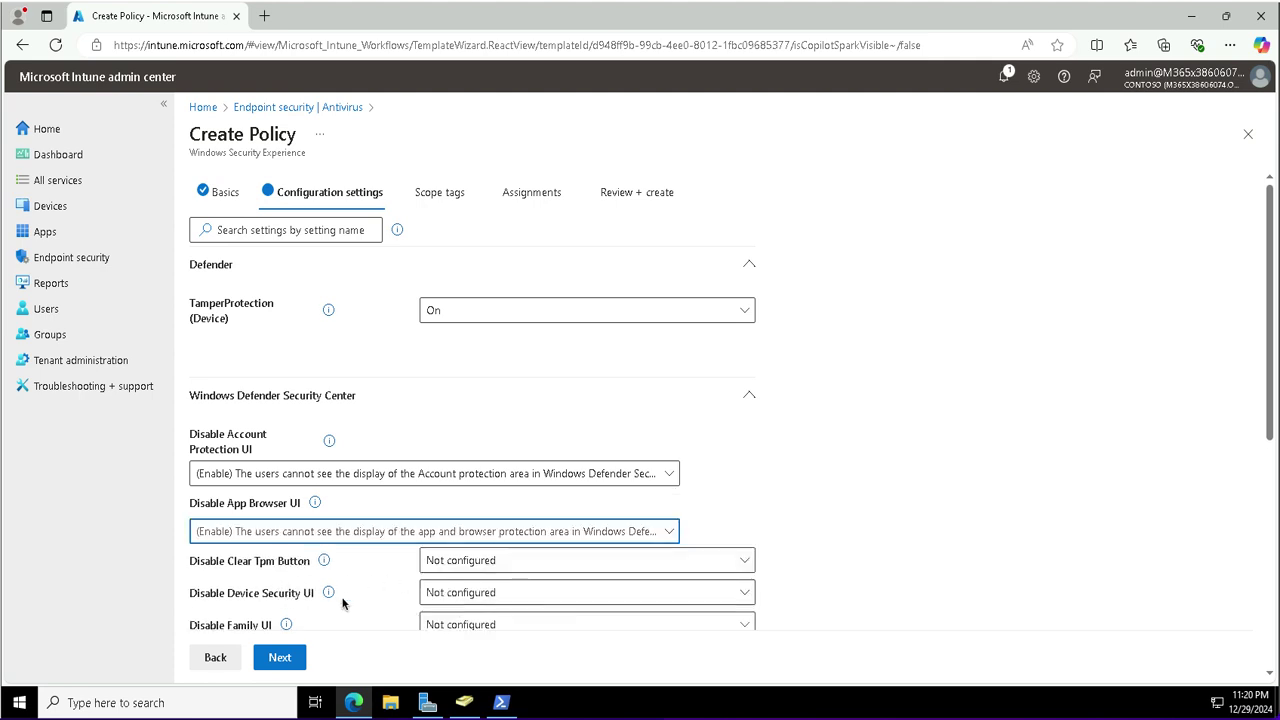
left_click(441, 594)
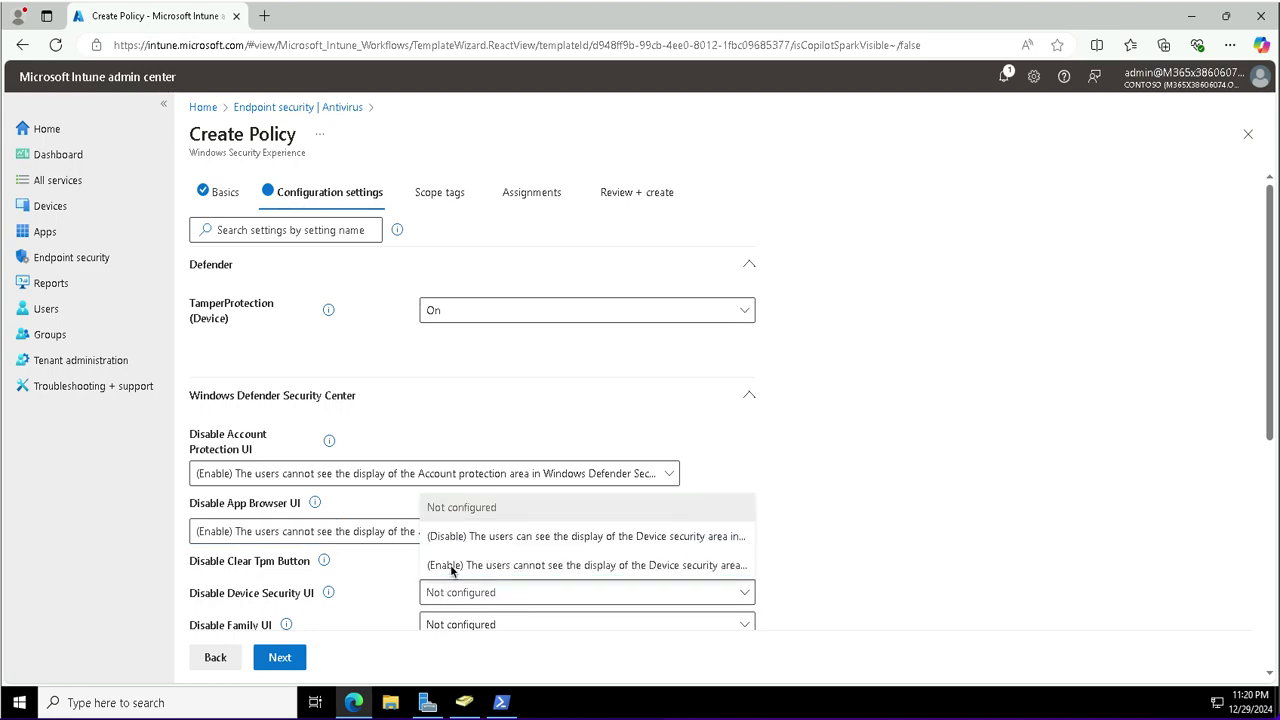
left_click(452, 567)
scroll(493, 577, "down", 4)
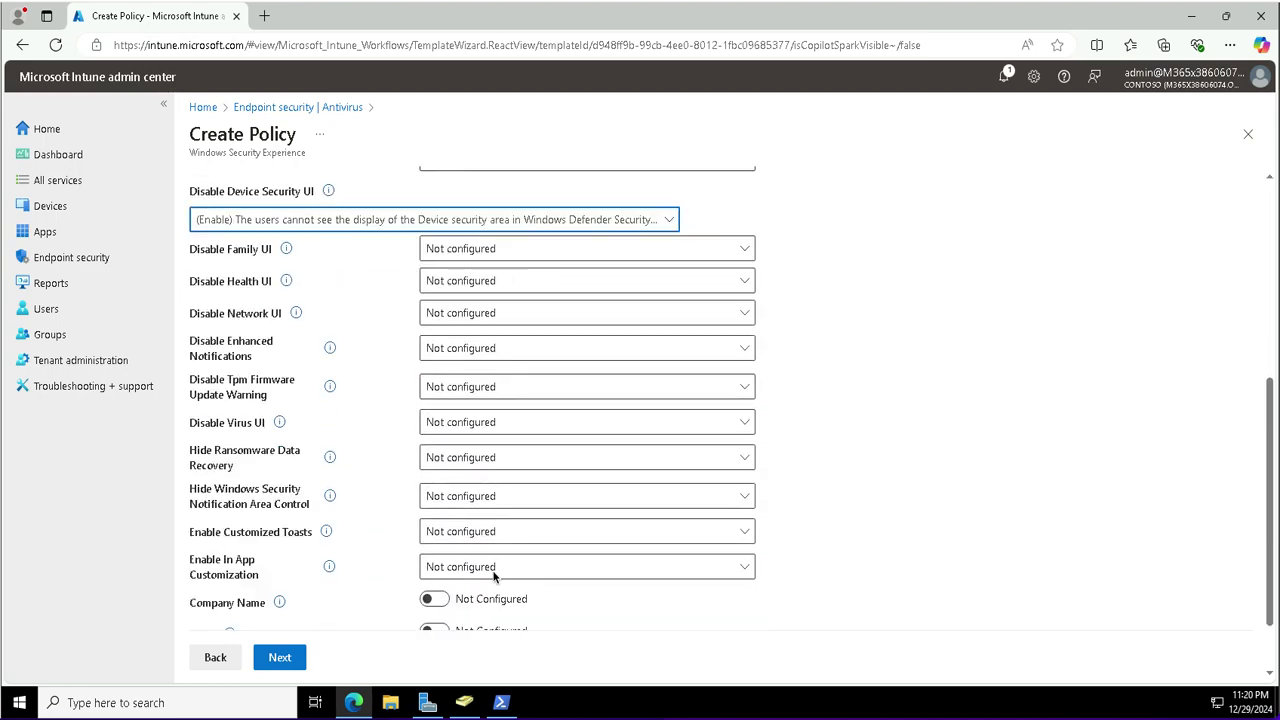
scroll(493, 577, "up", 1)
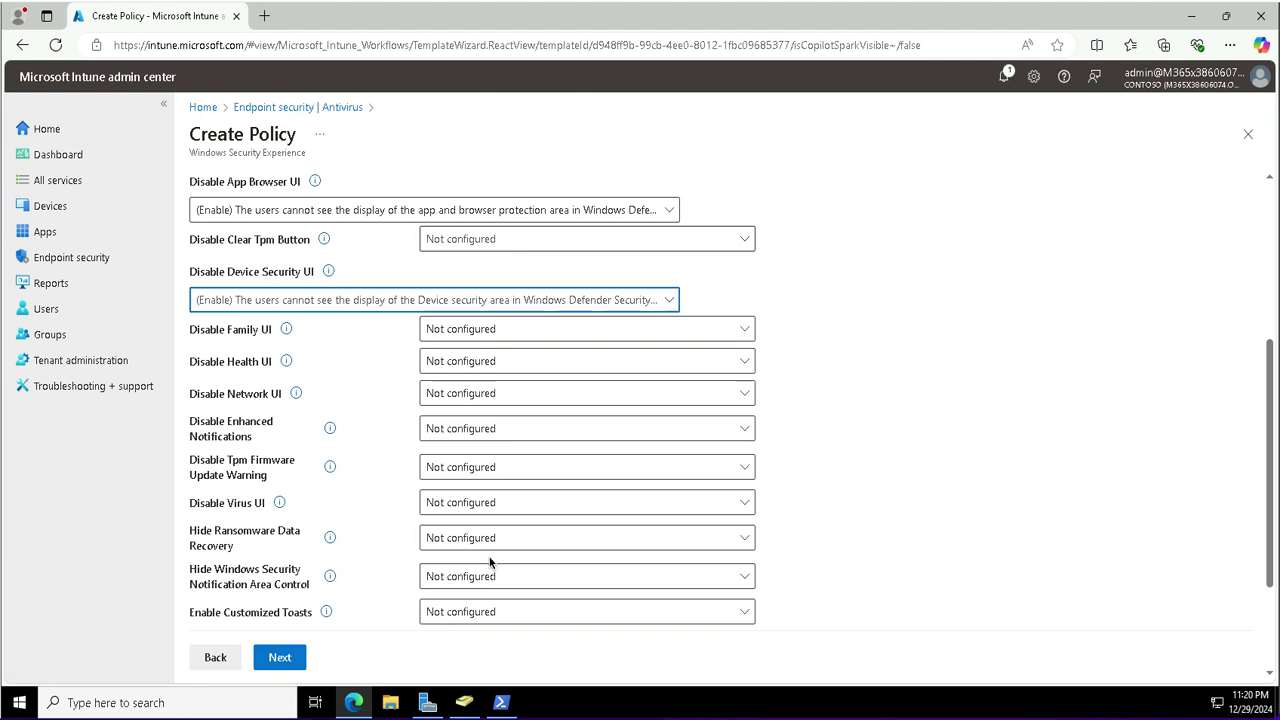
- Enable Disable Family UI and Disable Health UI, then view the Enable Customized Toasts info
left_click(463, 334)
left_click(445, 414)
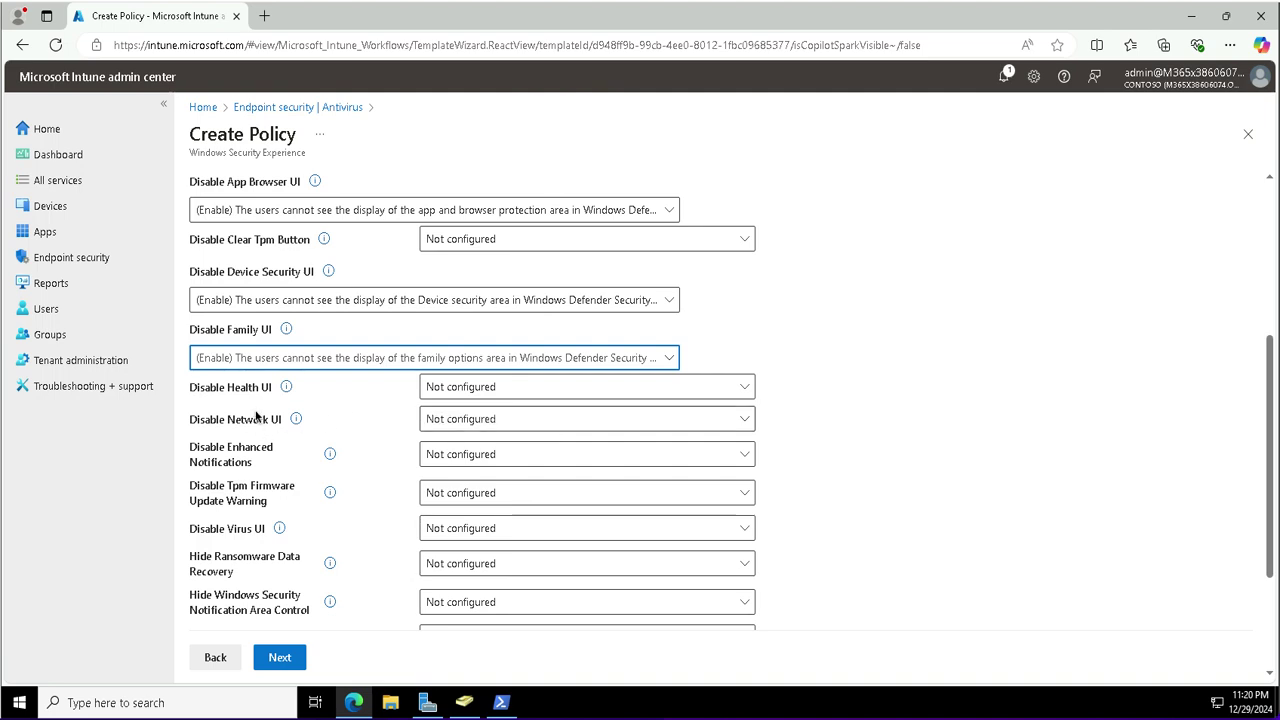
left_click(452, 389)
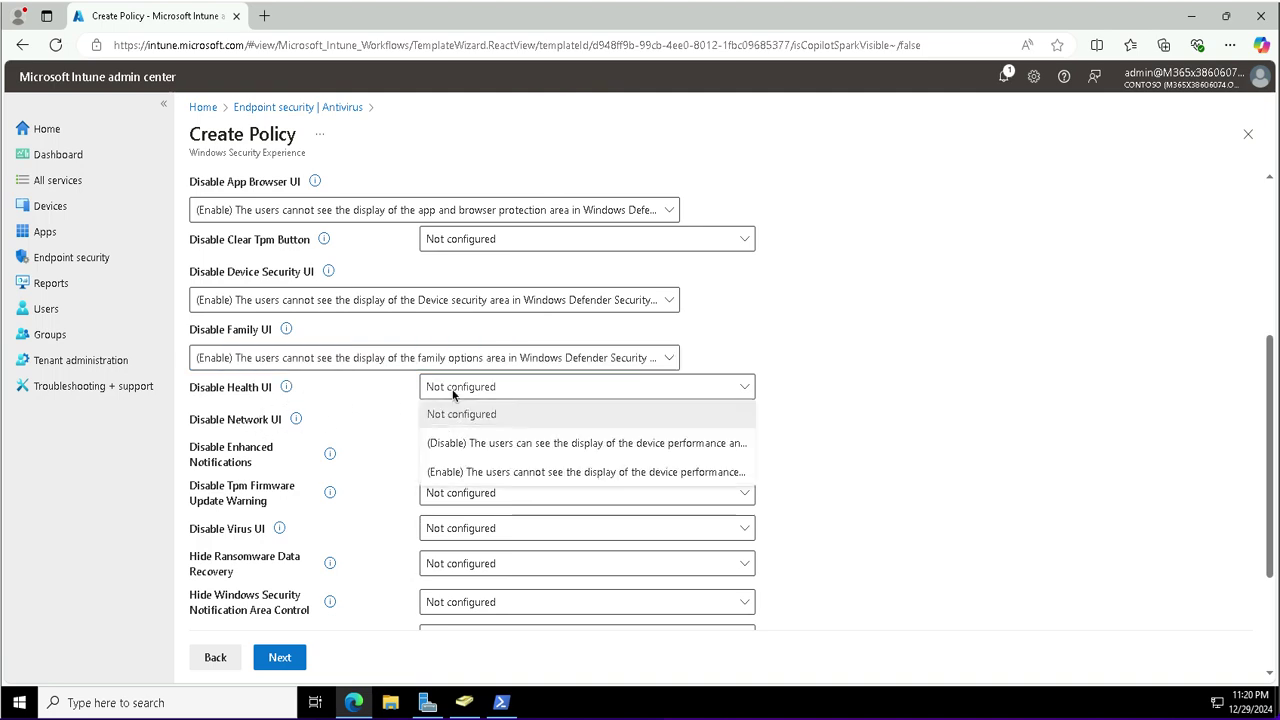
left_click(443, 473)
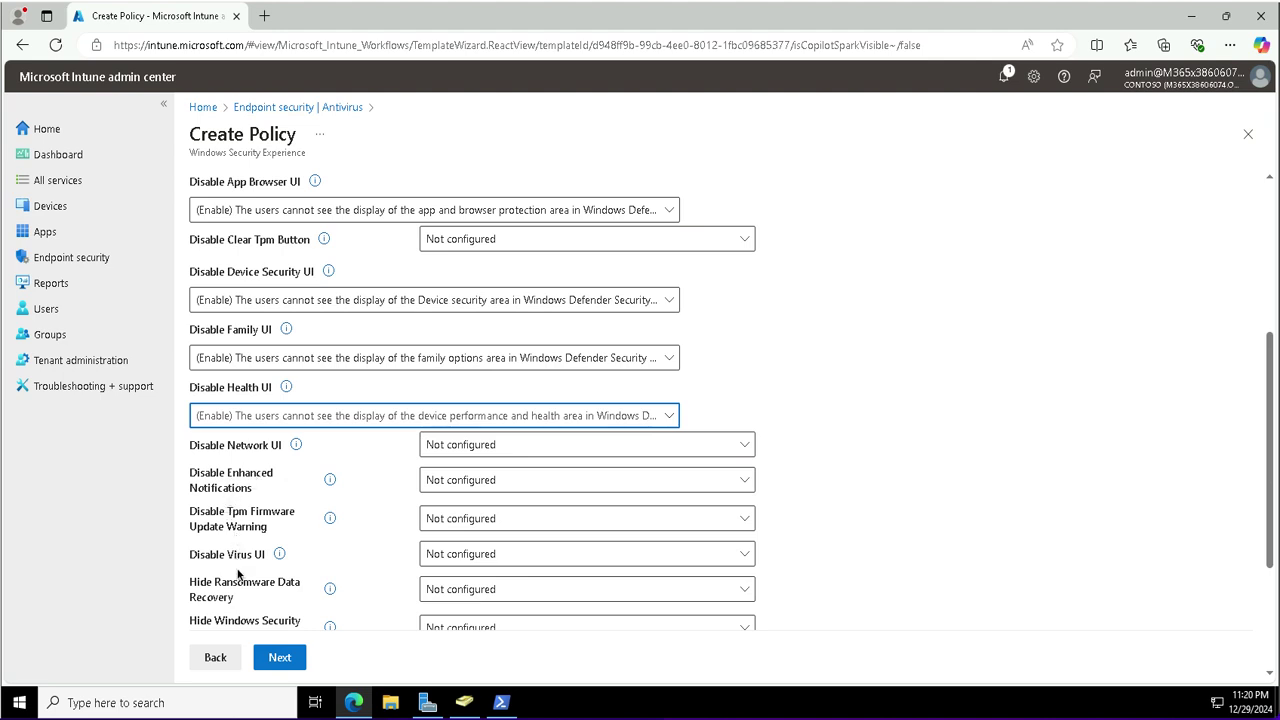
scroll(238, 573, "down", 2)
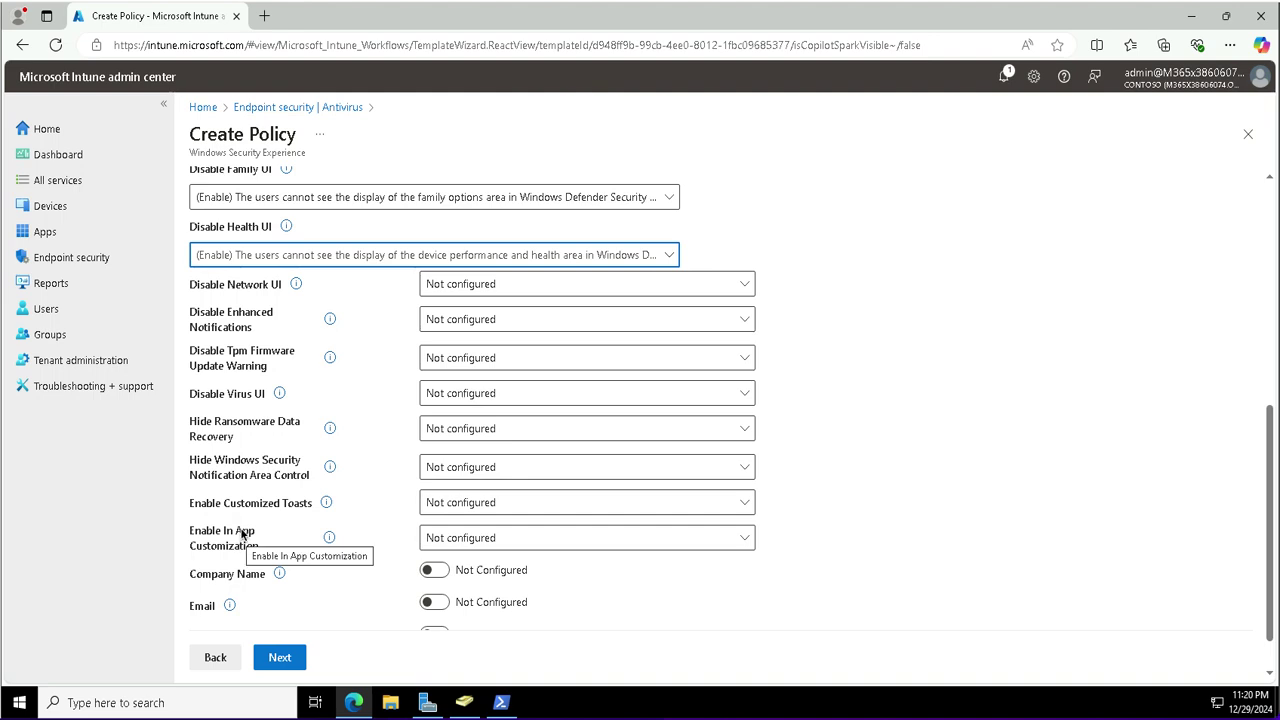
left_click(326, 504)
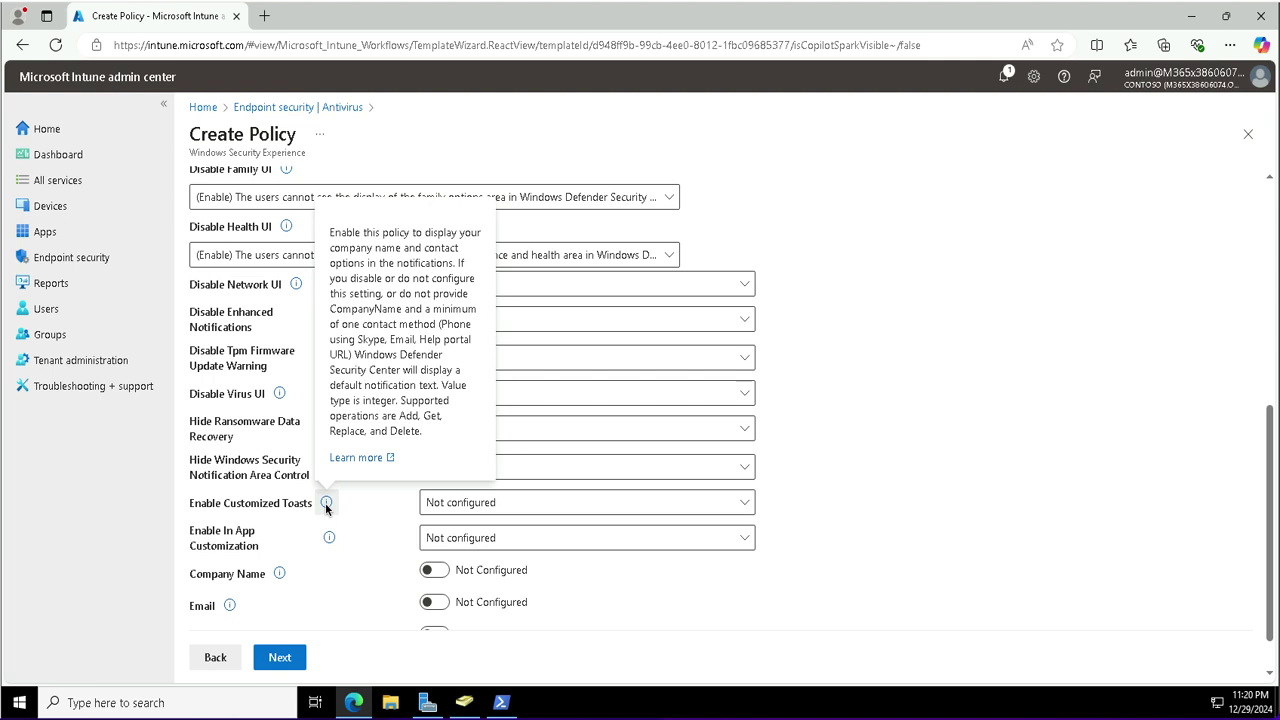
- Set Enable Customized Toasts to show company name and contact options
left_click(472, 508)
left_click(474, 508)
left_click(474, 508)
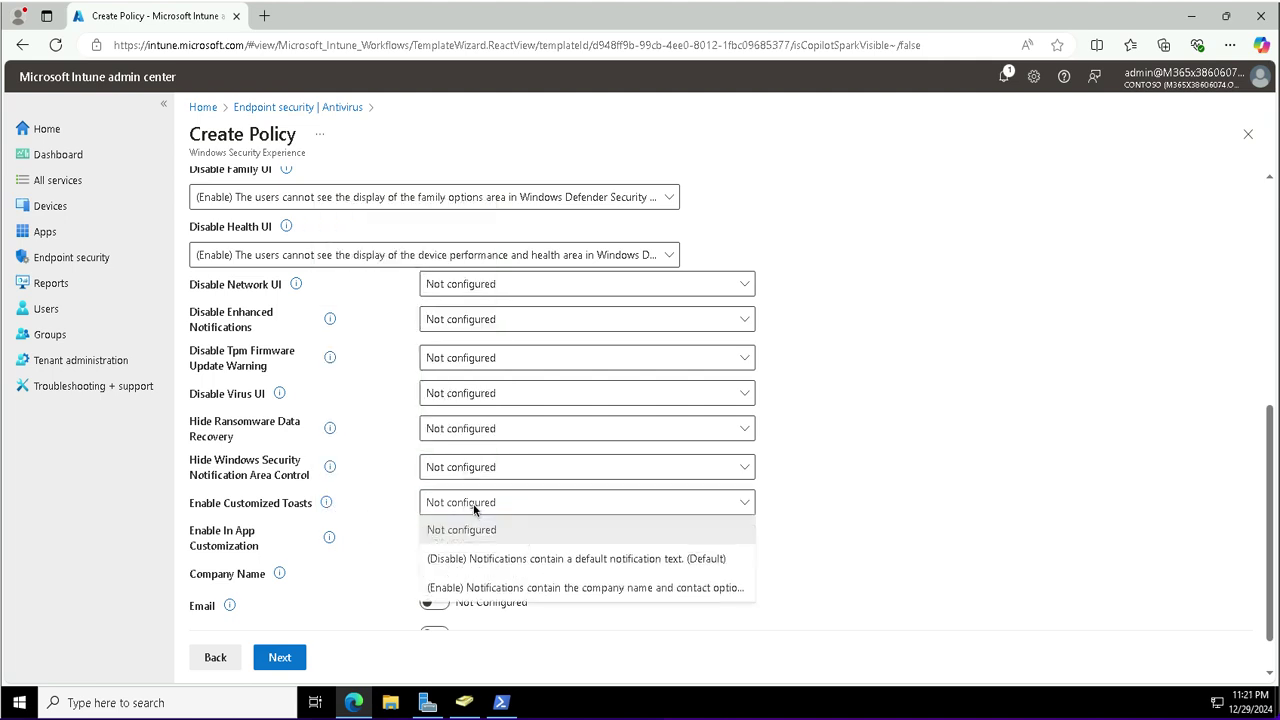
left_click(451, 590)
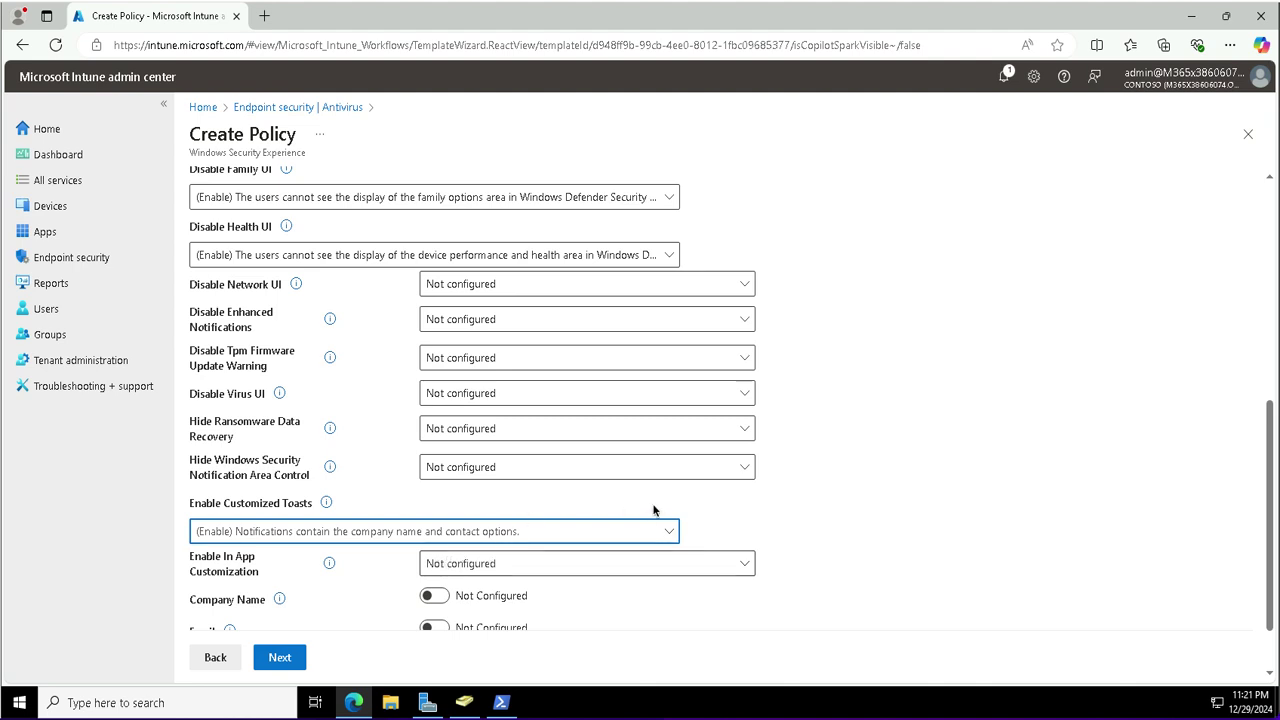
- Enter company name 'Contoso IT' and the support phone number, then continue to Scope tags
scroll(819, 500, "down", 1)
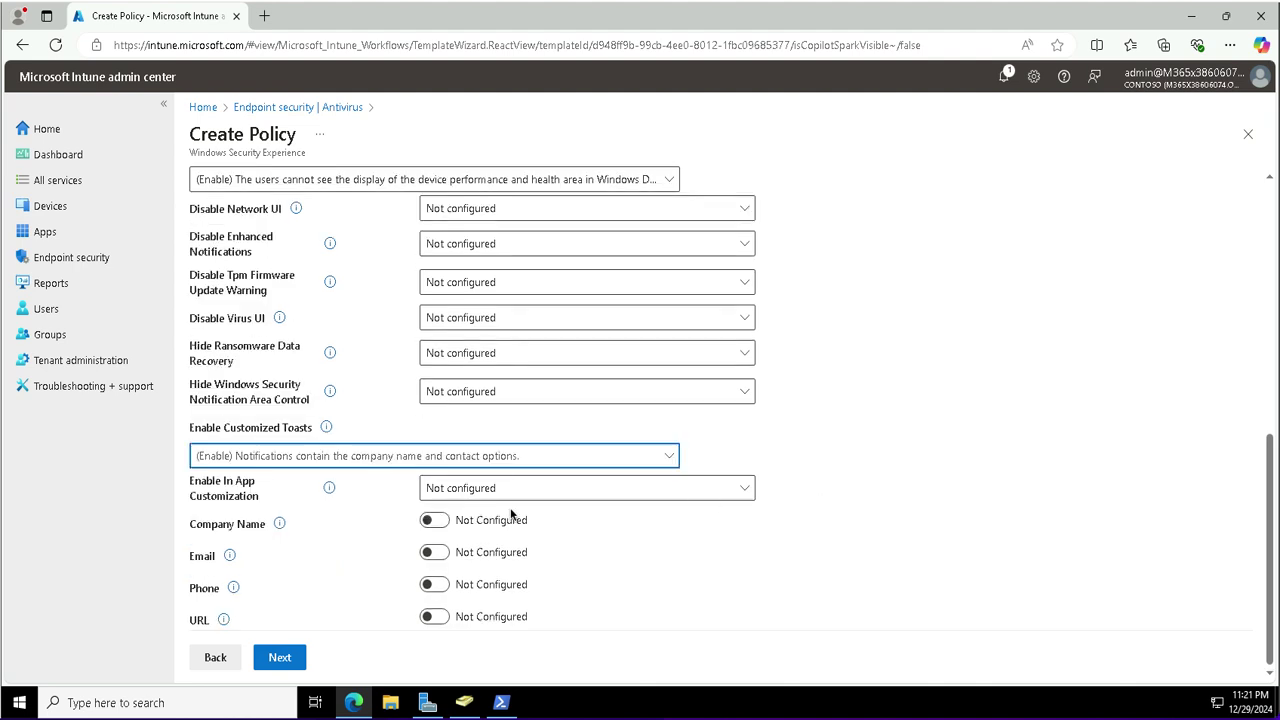
left_click(430, 521)
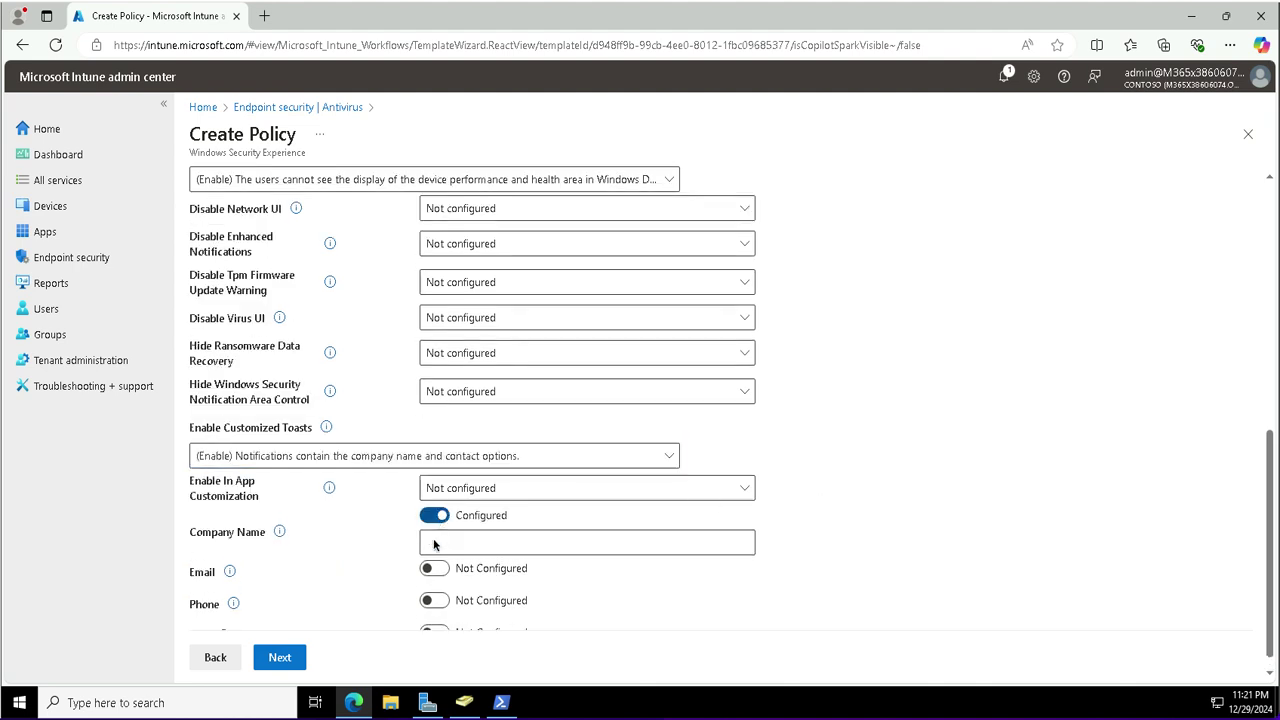
left_click(432, 545)
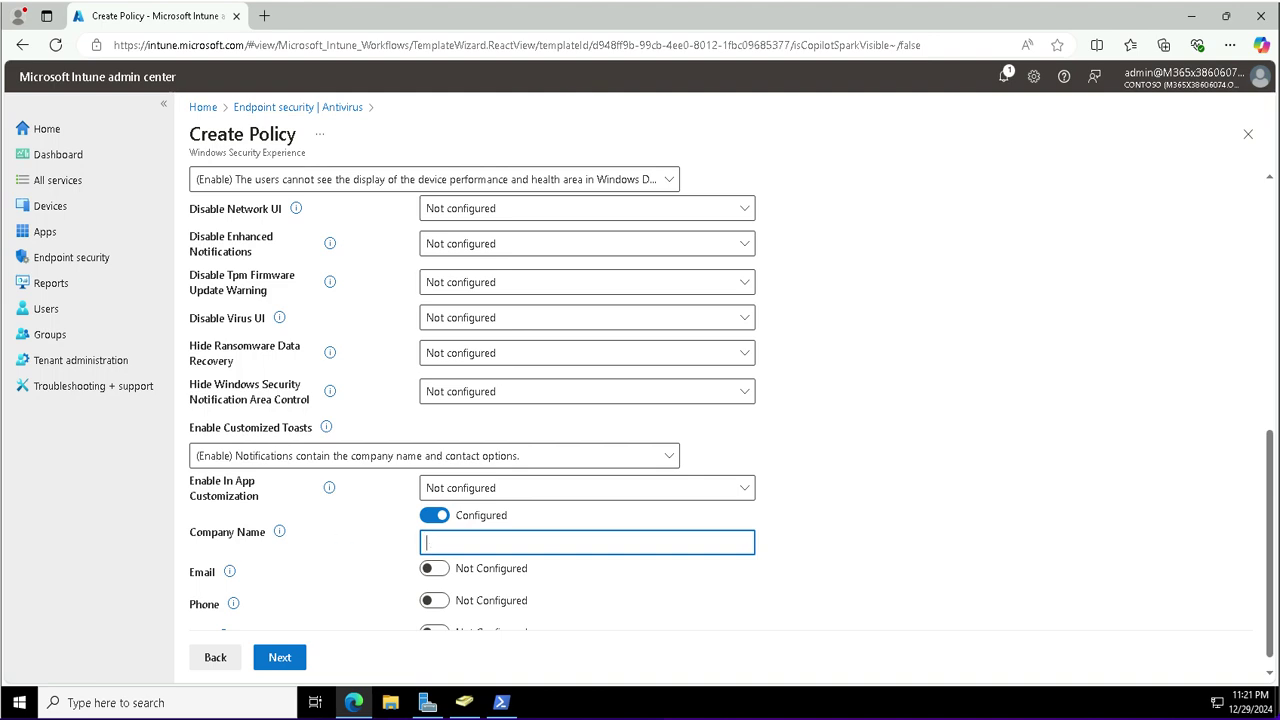
type("Contoso IT")
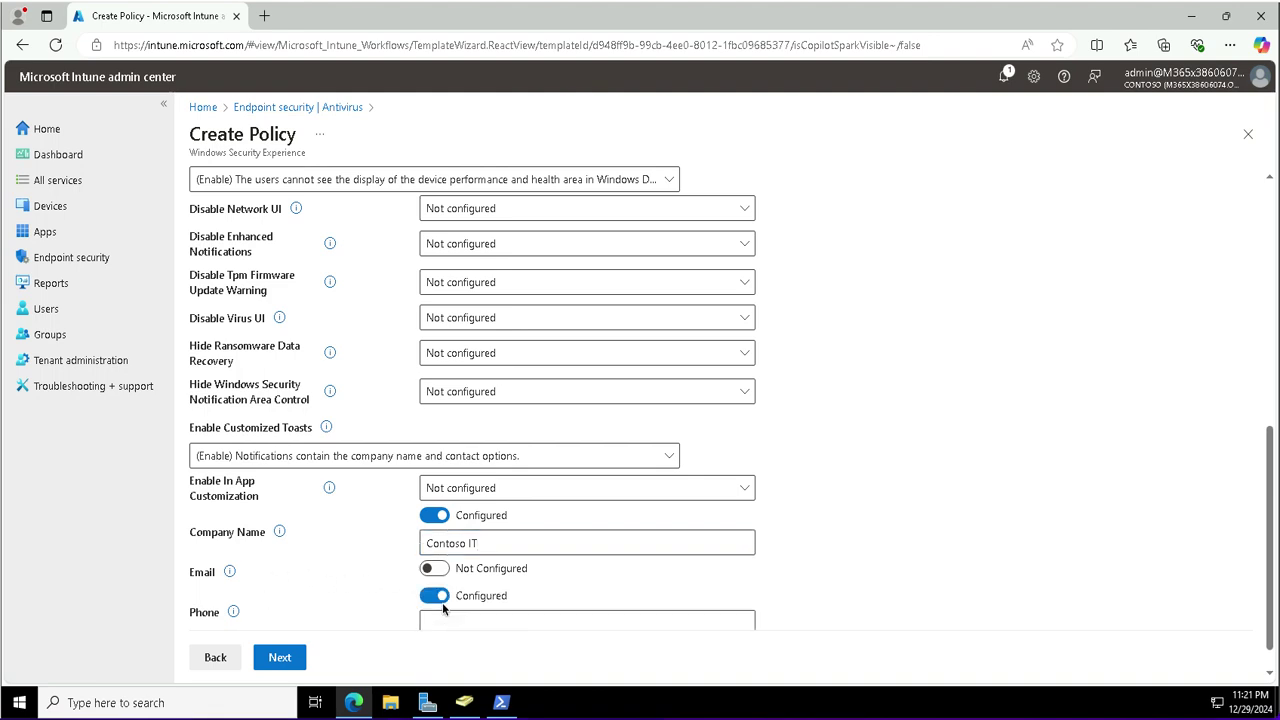
scroll(777, 572, "down", 1)
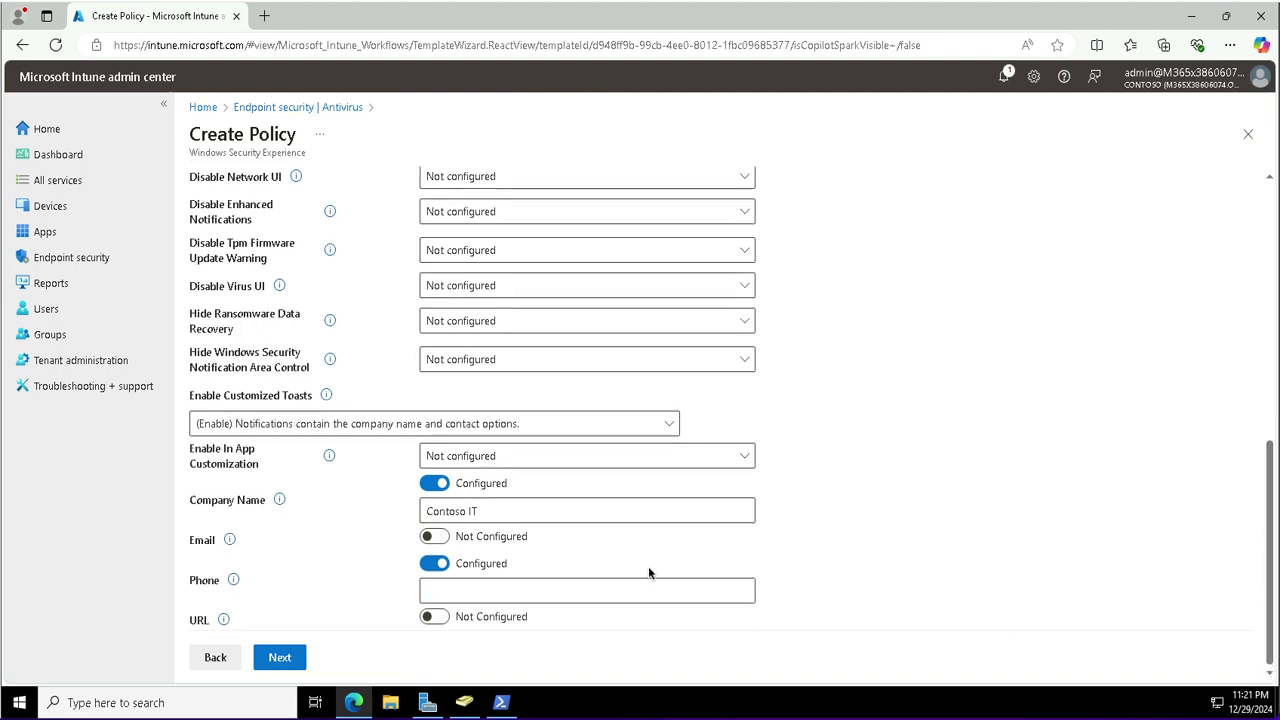
left_click(461, 597)
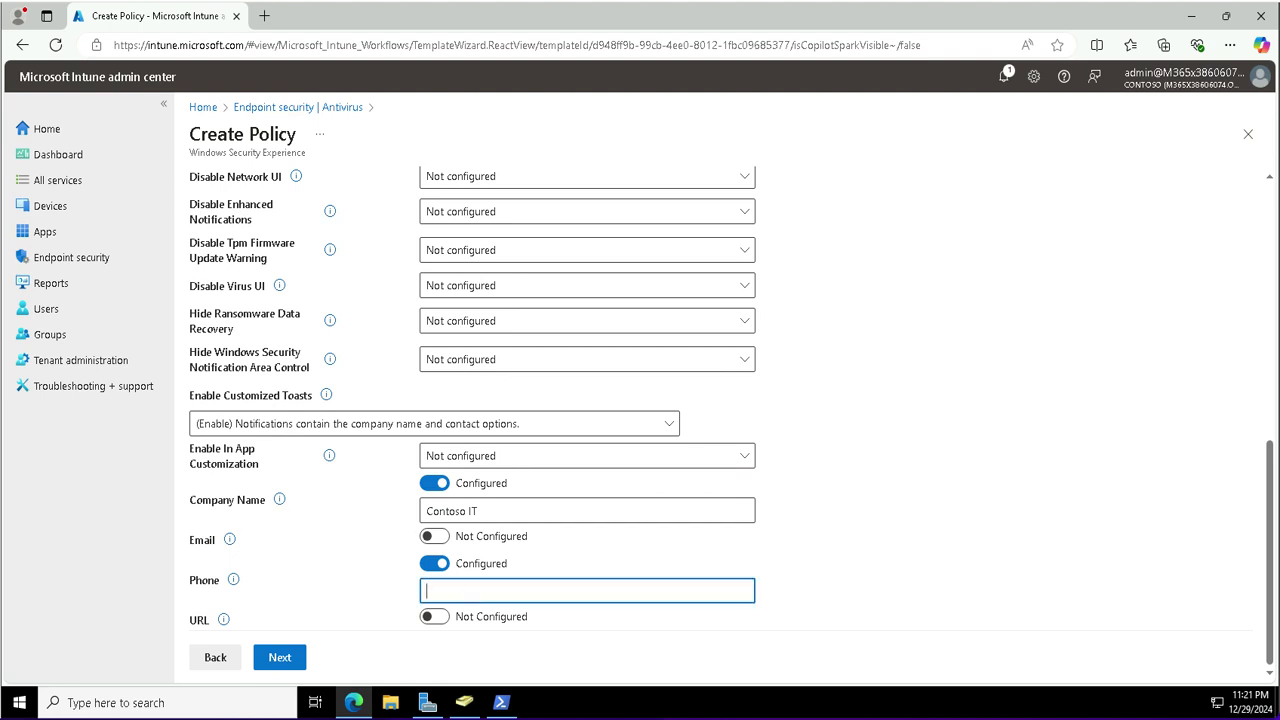
type("555-1234")
left_click(280, 658)
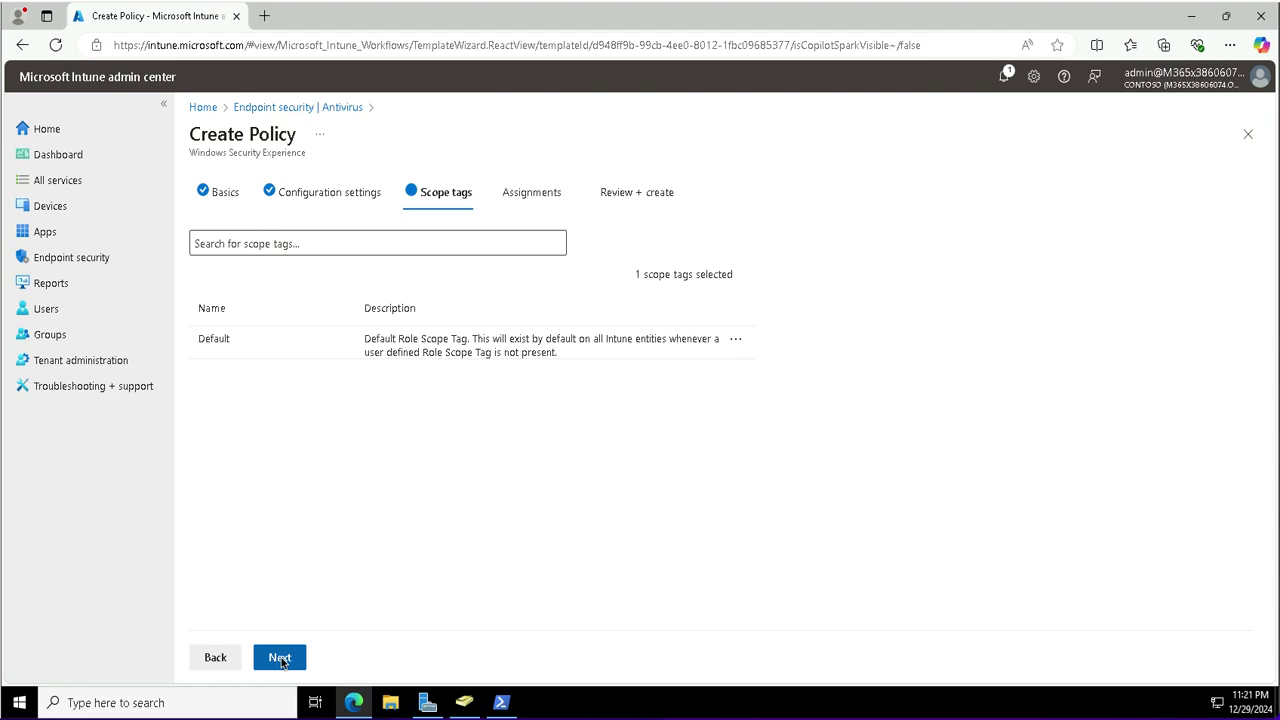
- Keep the default scope tag and assign the policy to the Contoso Developer devices group
left_click(280, 658)
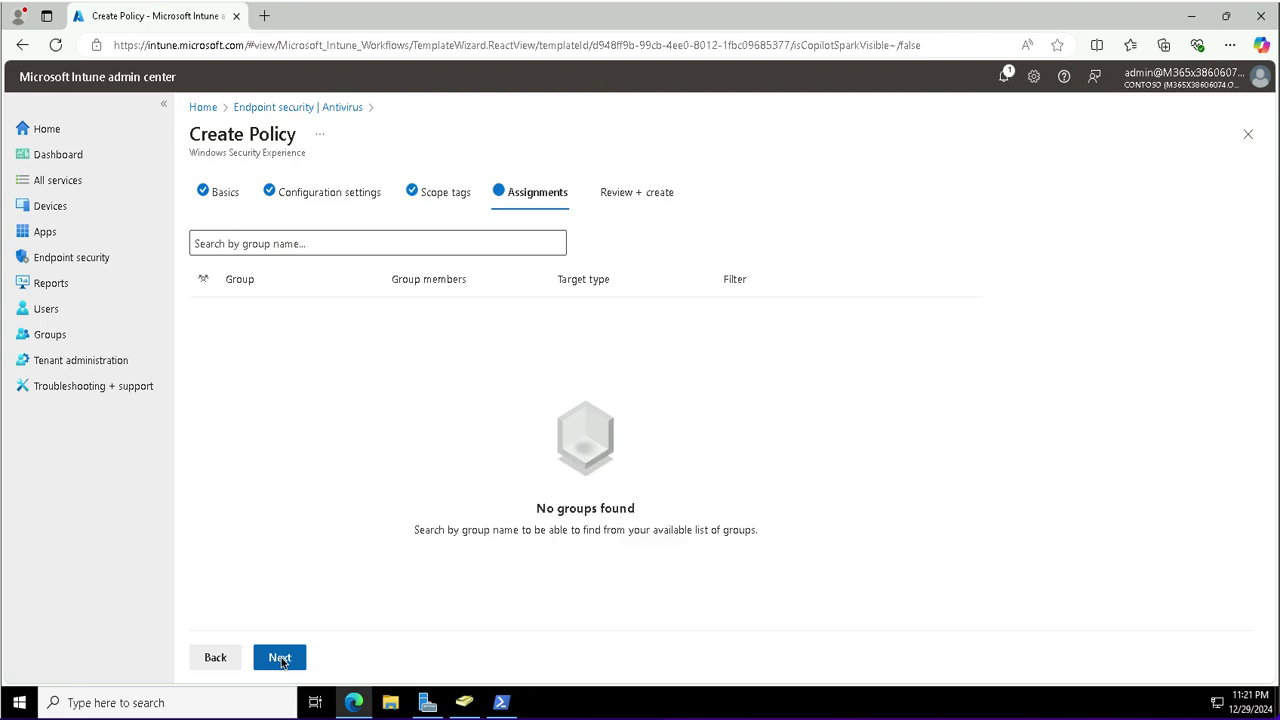
left_click(242, 246)
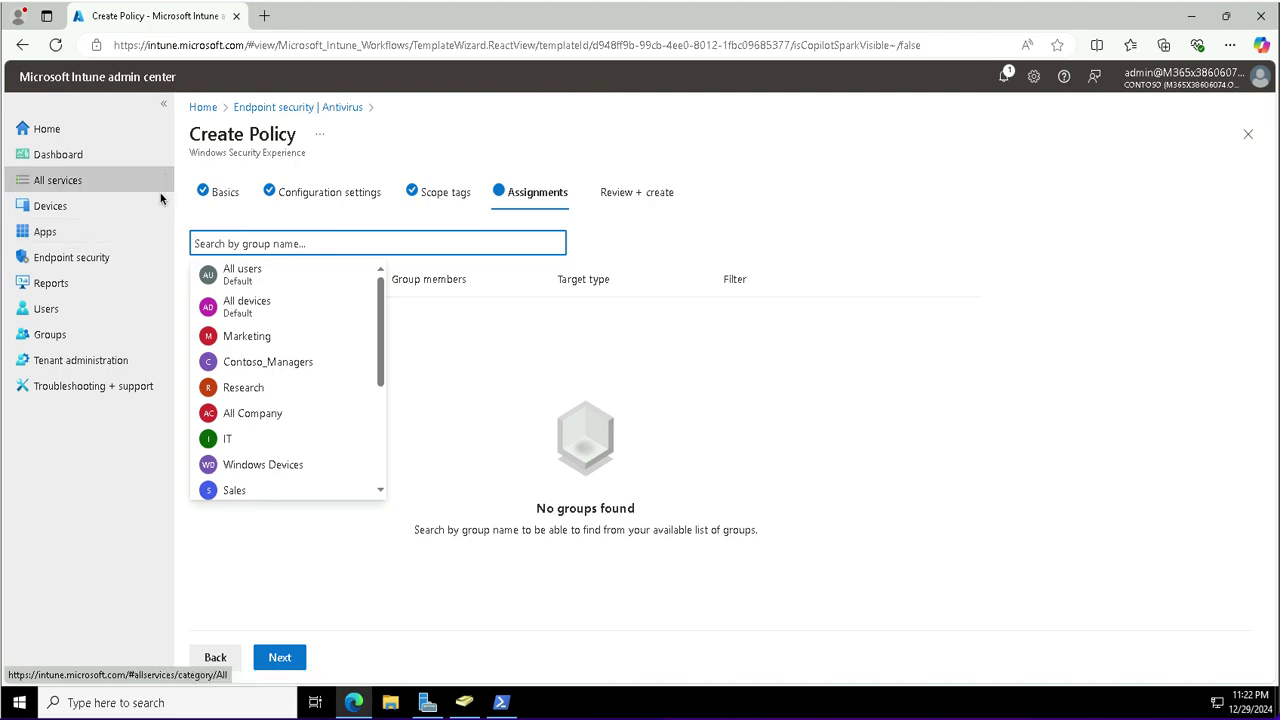
type("de")
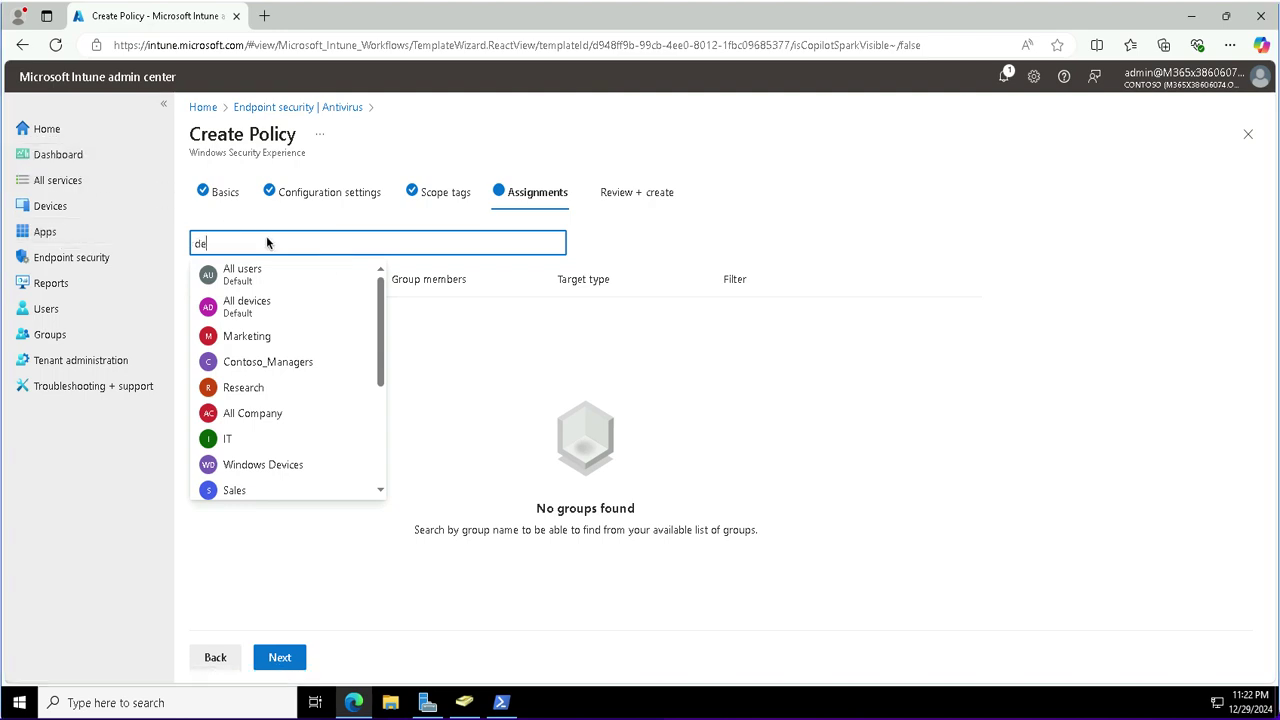
type("velopers")
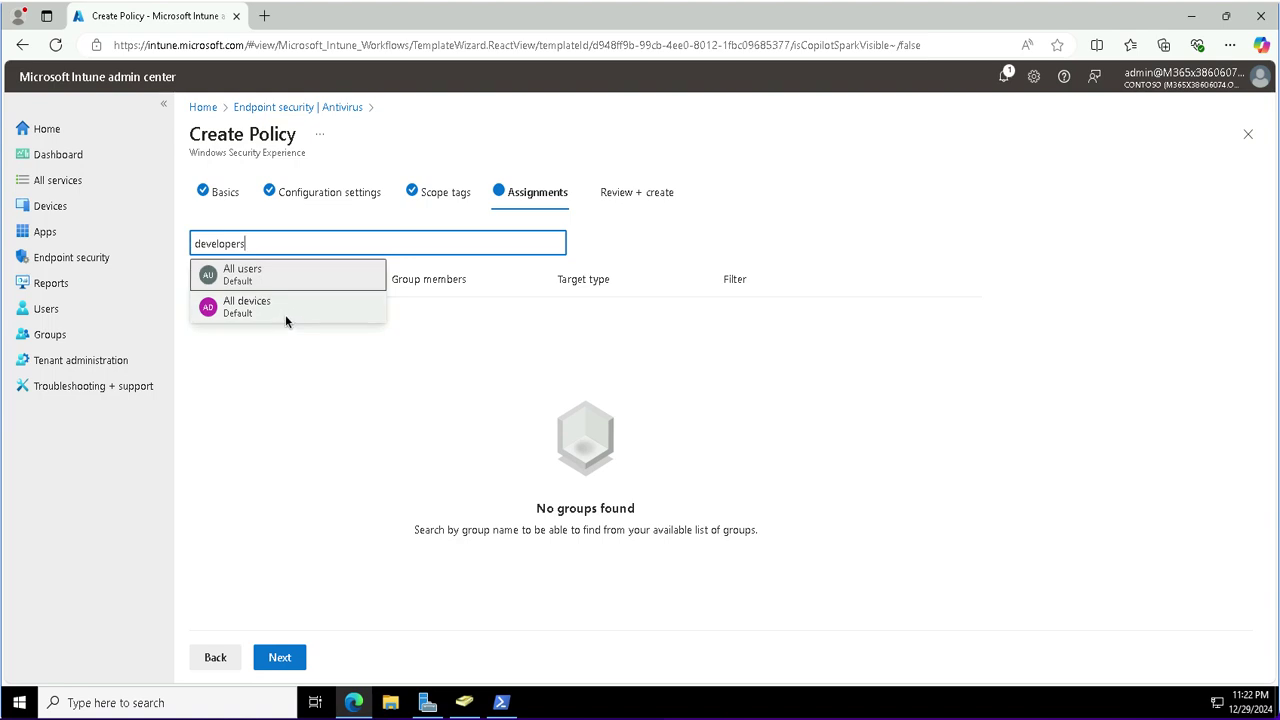
key("BackSpace")
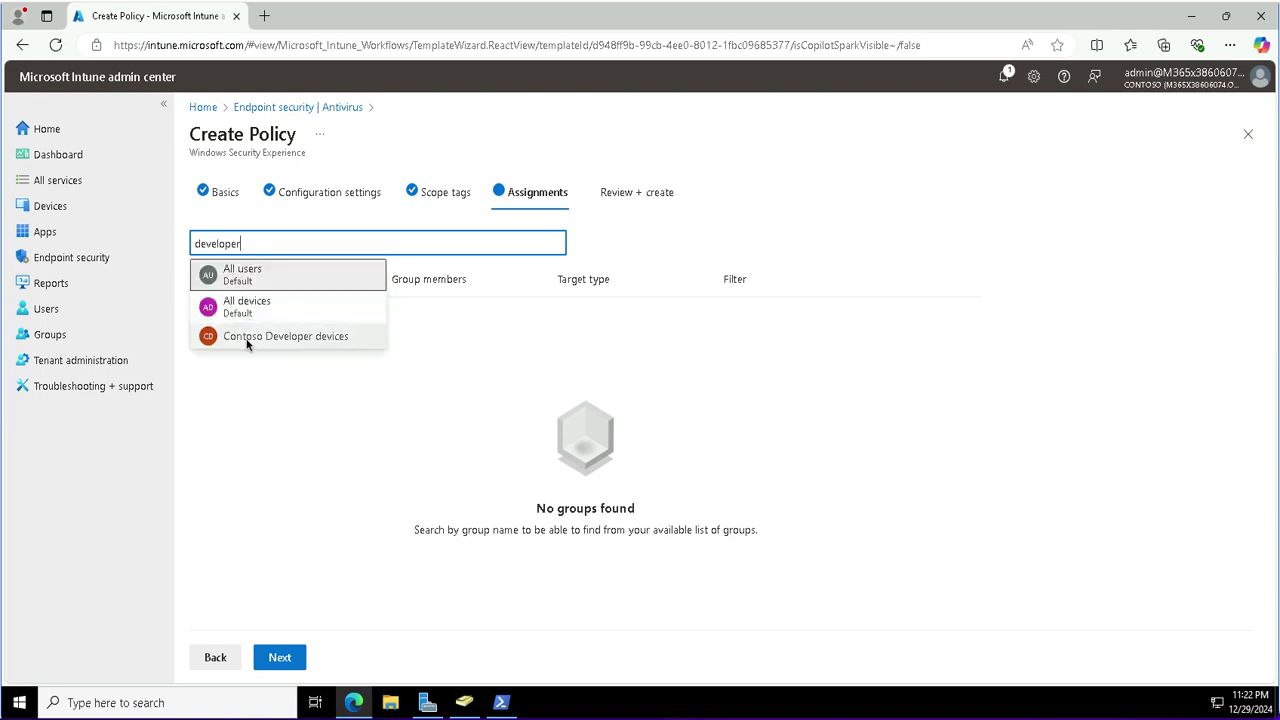
left_click(248, 338)
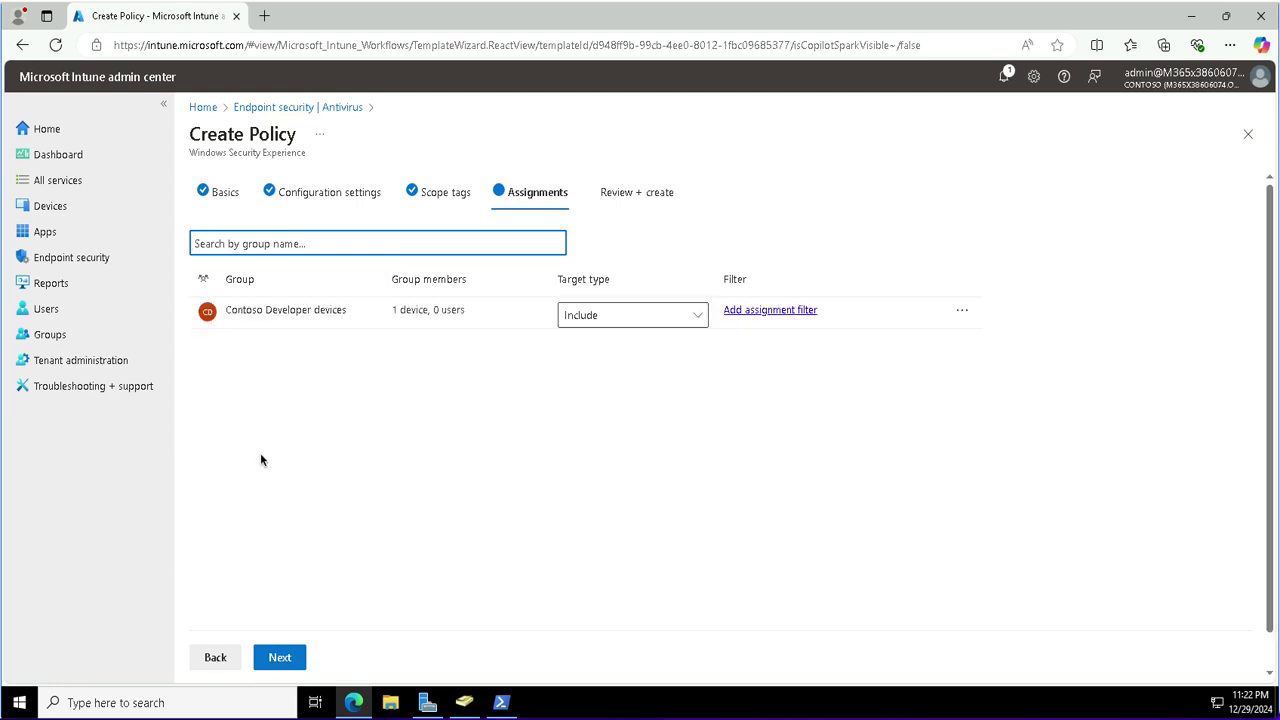
left_click(274, 662)
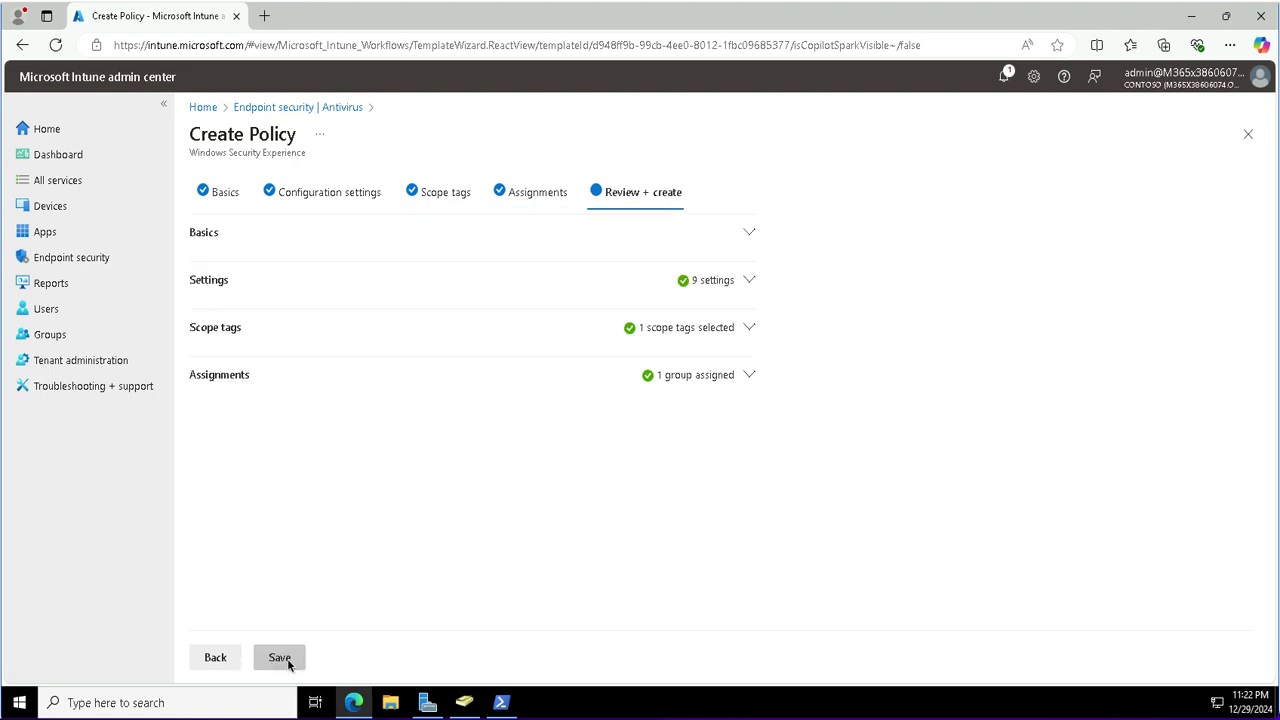
- Save the Windows Security Settings policy from Review + create
left_click(288, 664)
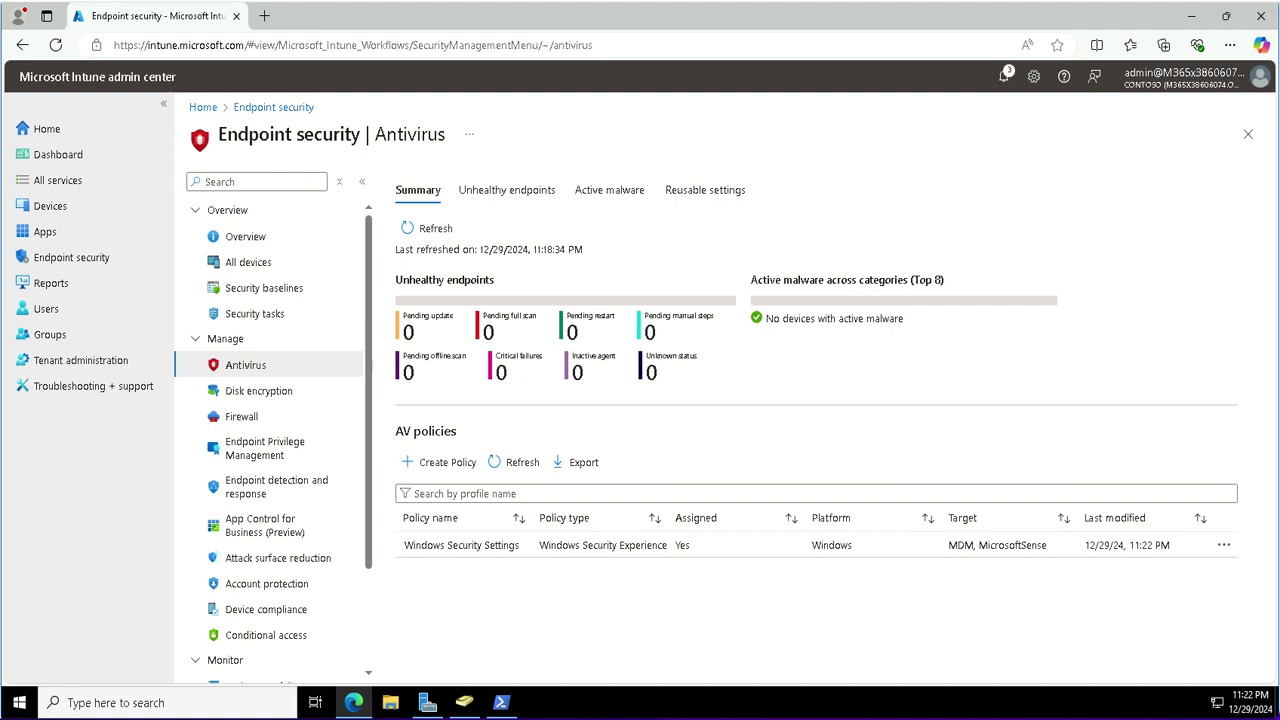
- Create another Windows antivirus profile using the Microsoft Defender Antivirus profile type
left_click(448, 466)
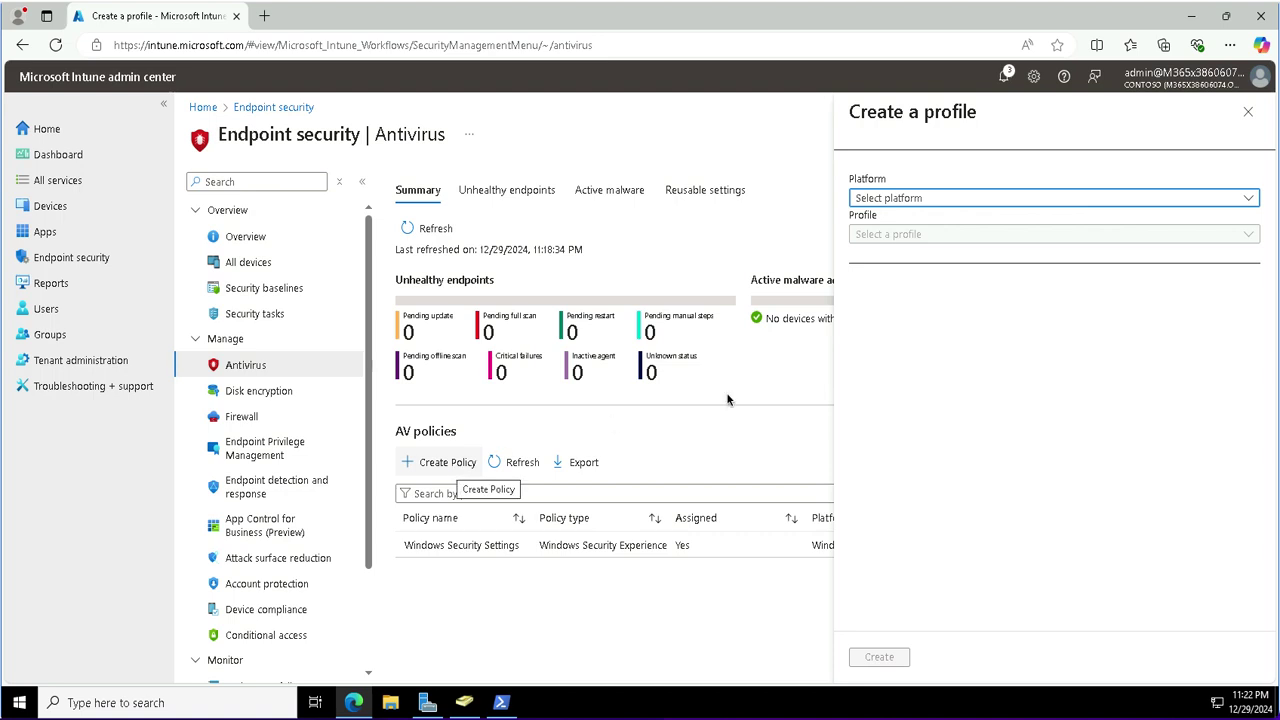
left_click(906, 199)
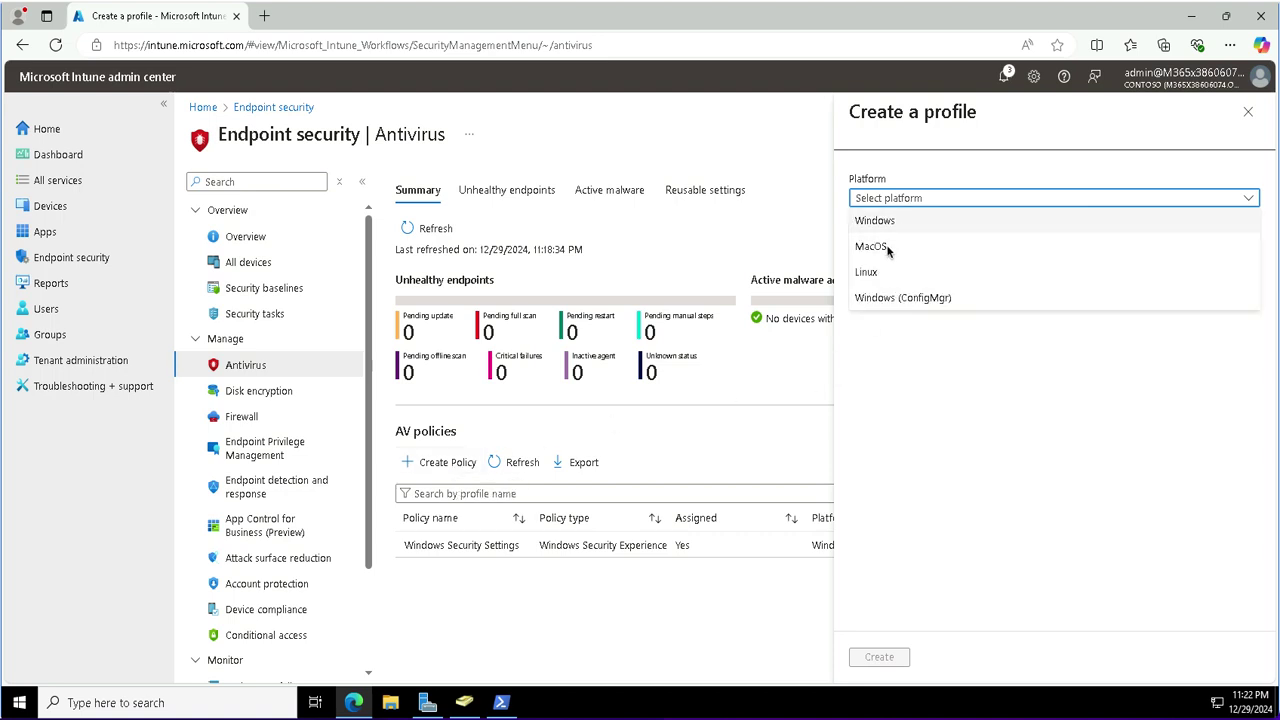
left_click(874, 222)
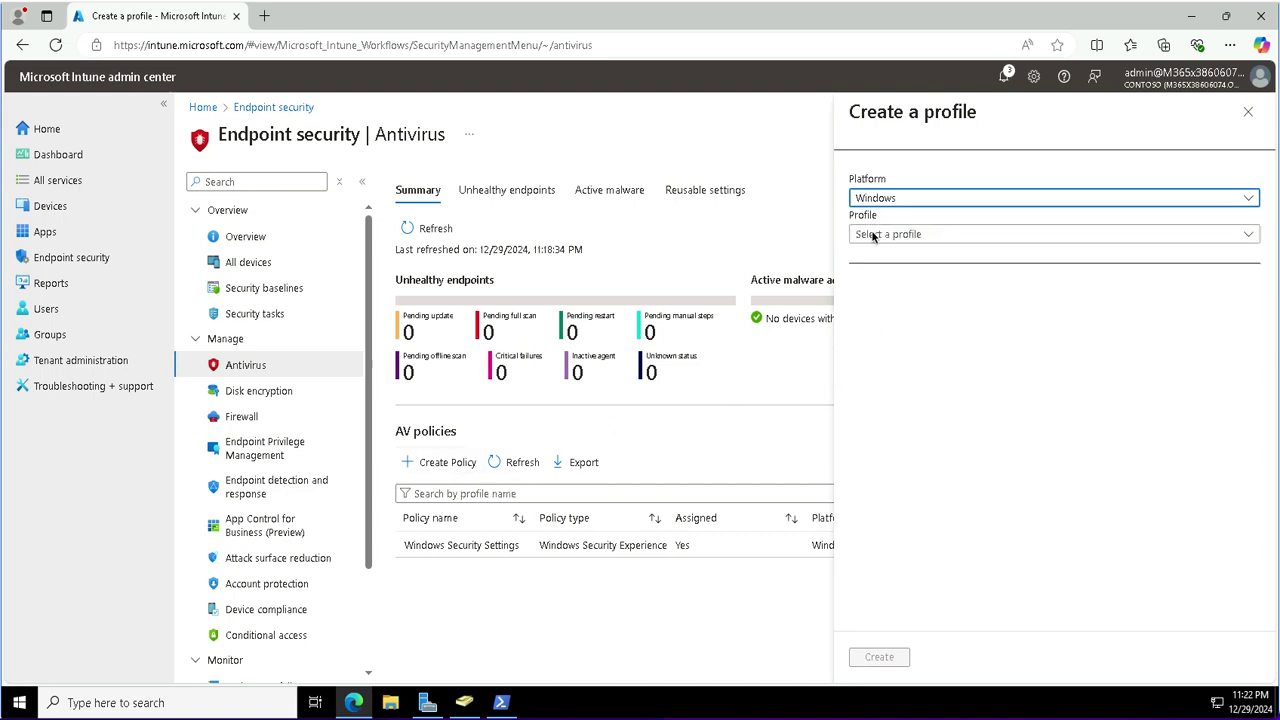
left_click(873, 235)
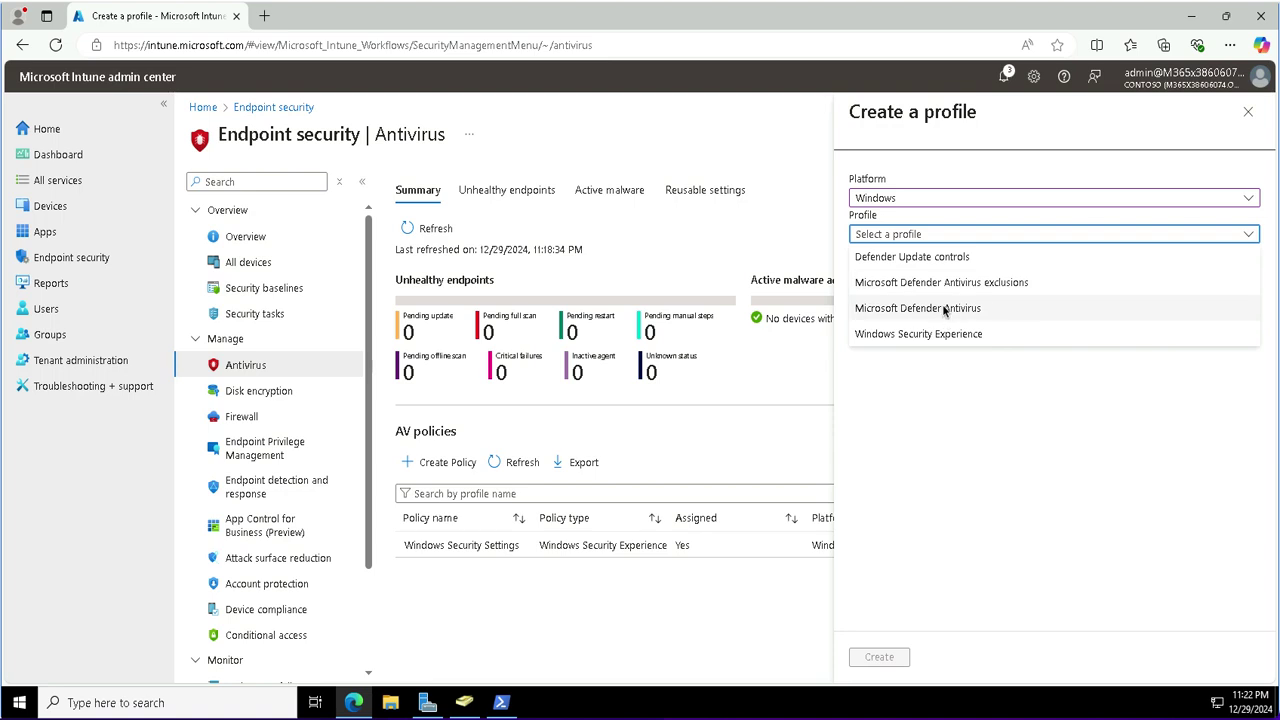
left_click(944, 310)
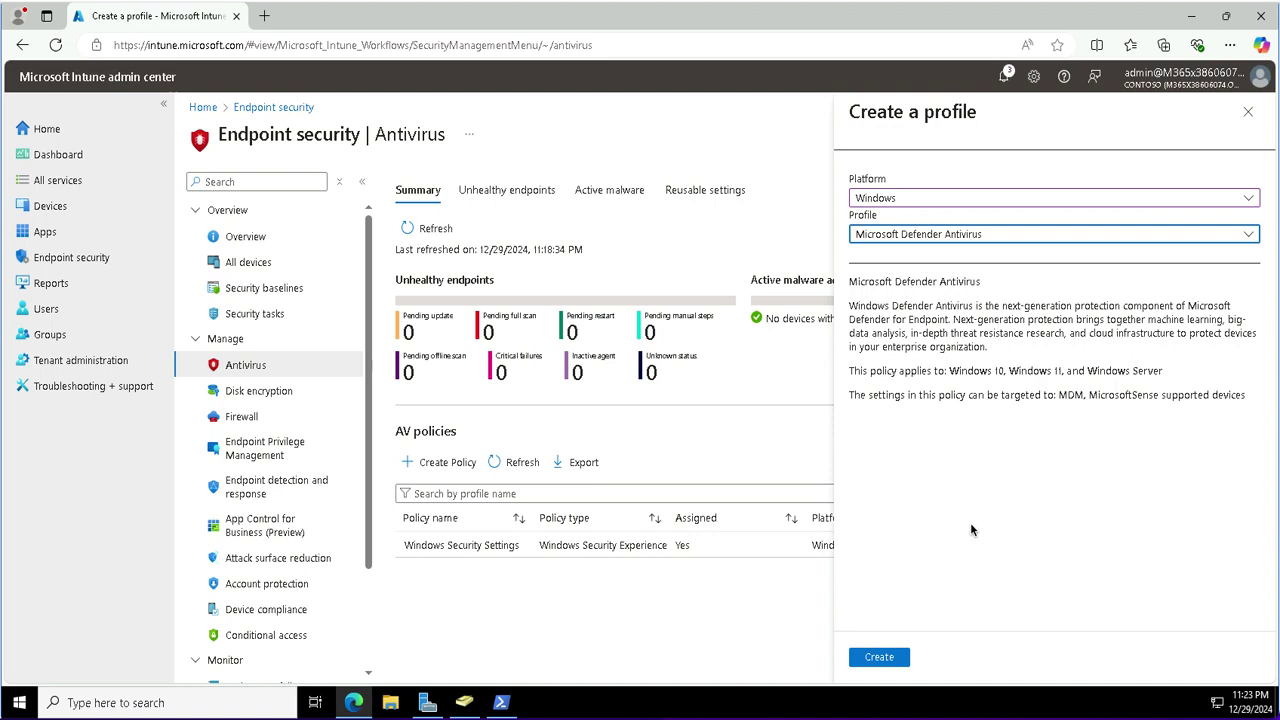
left_click(879, 657)
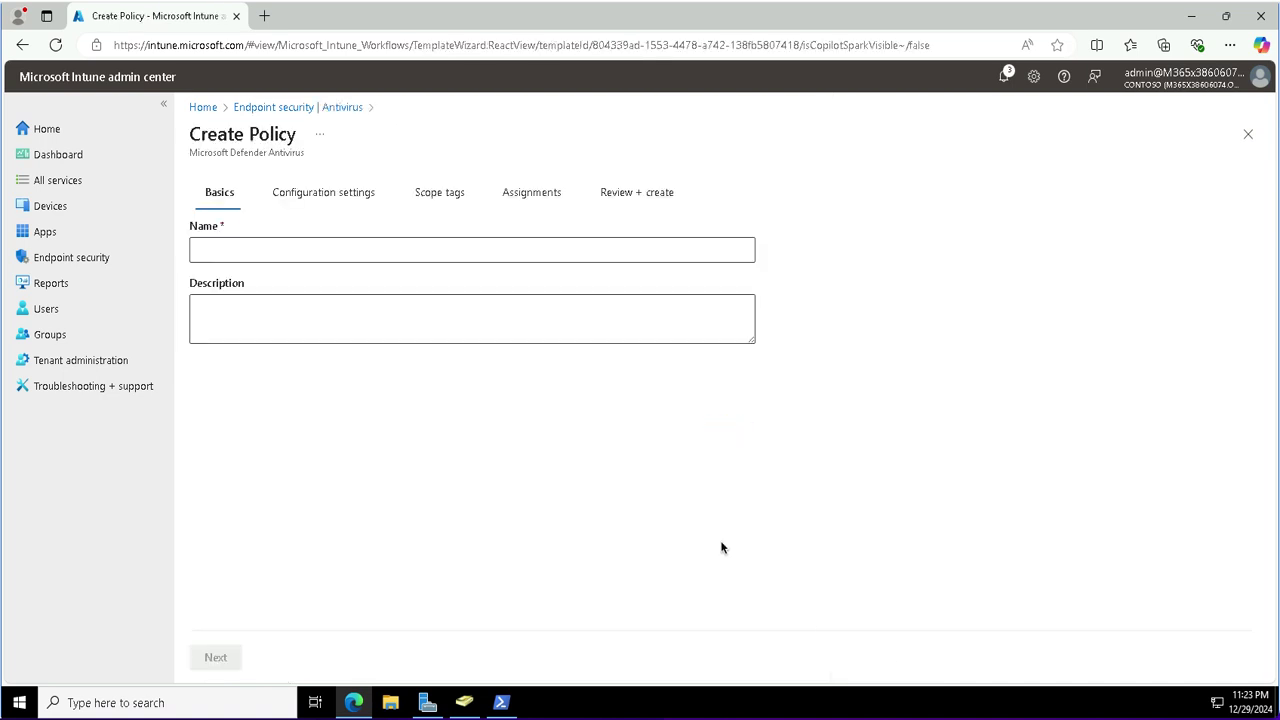
- Name the policy 'Microsoft Defender Antivirus Settings' and continue to Configuration settings
left_click(223, 254)
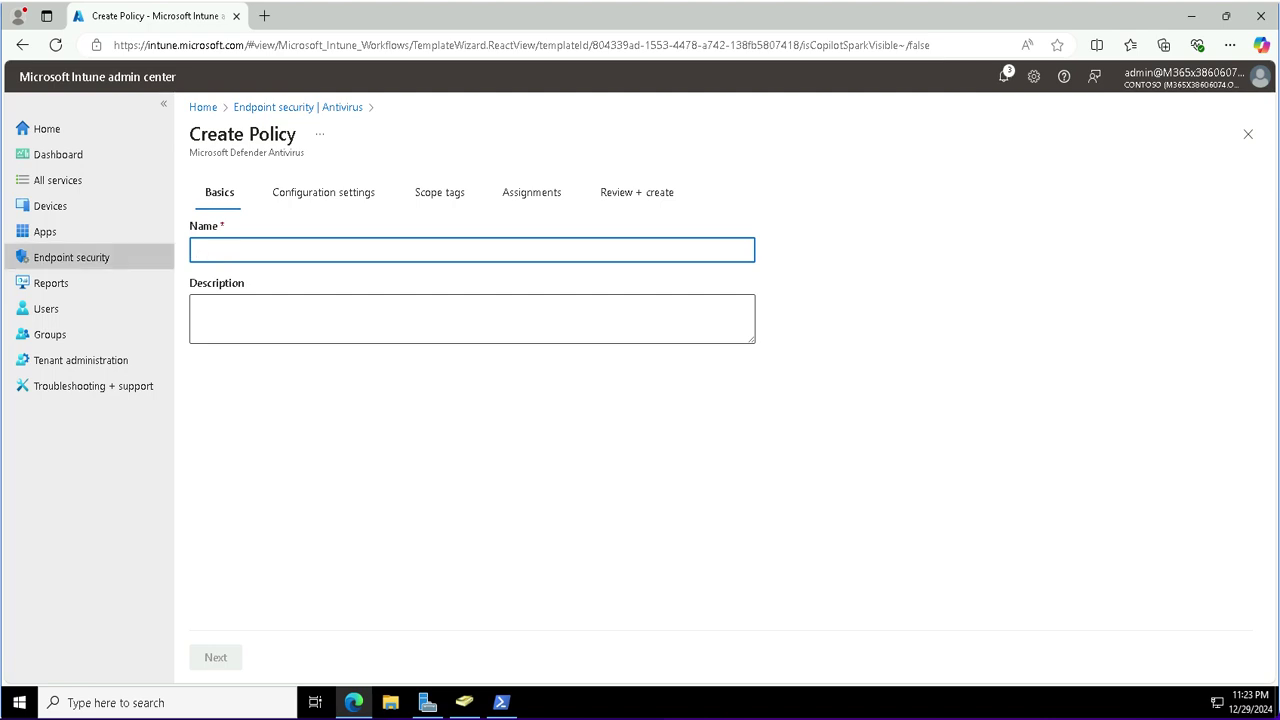
type("Micr")
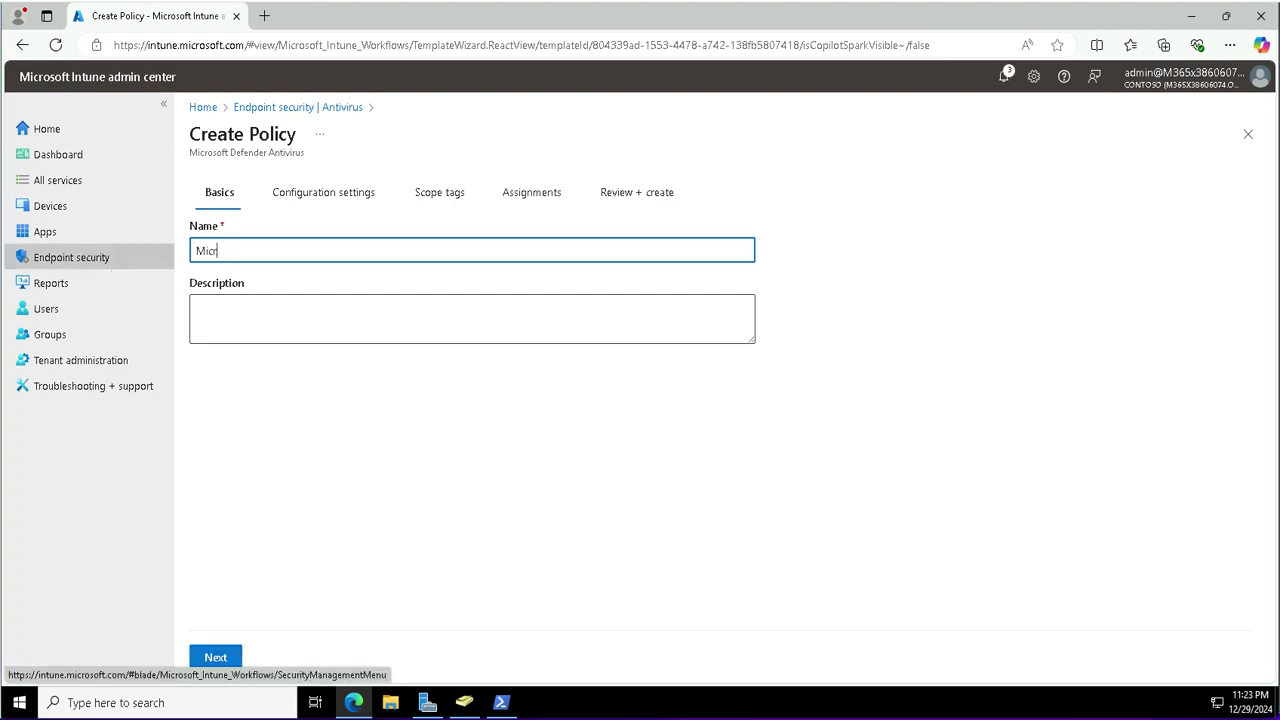
type("osoft Defender Antivirus Settings")
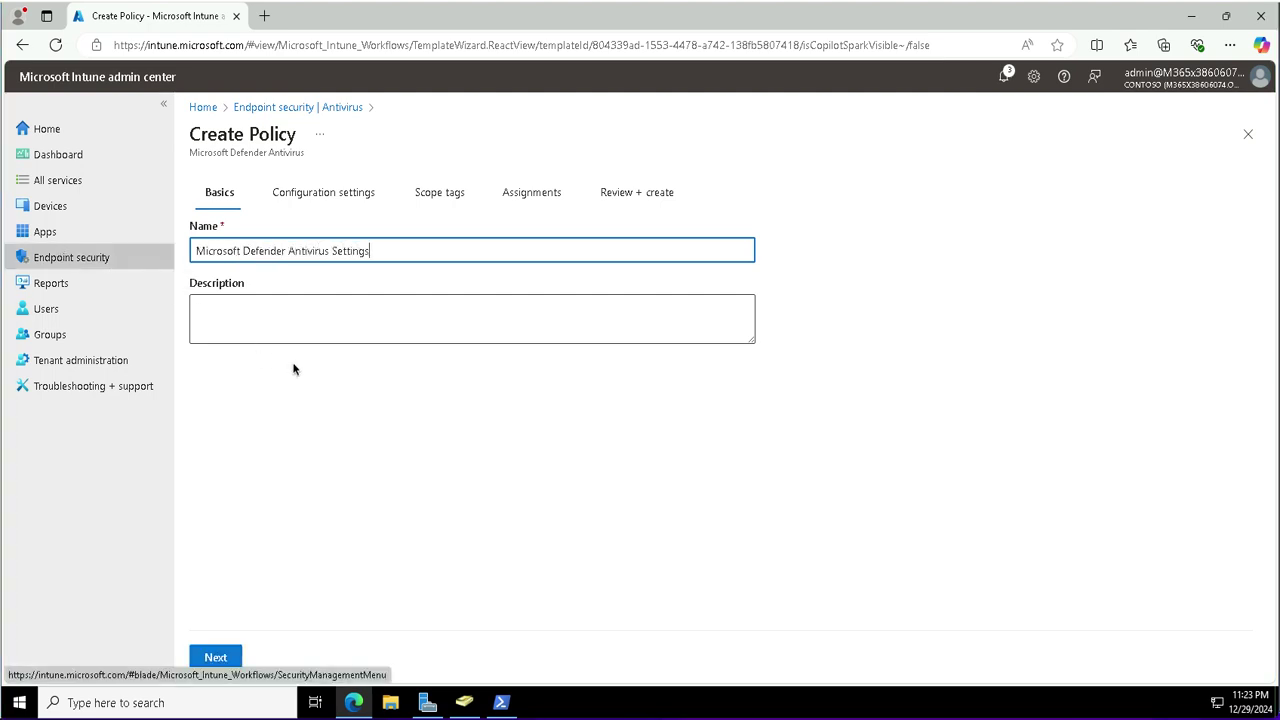
left_click(216, 658)
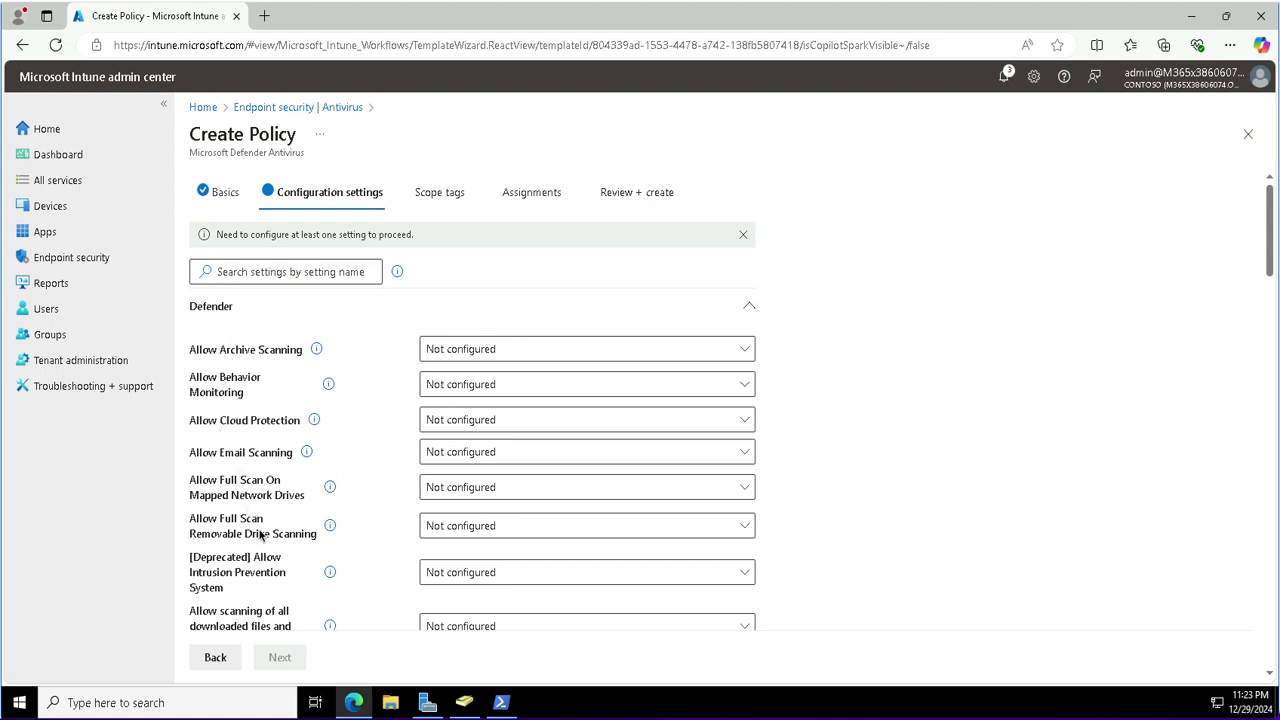
- Set 'Allow scanning of all downloaded files and attachments' and 'Allow Realtime Monitoring' to Allowed
scroll(259, 535, "down", 3)
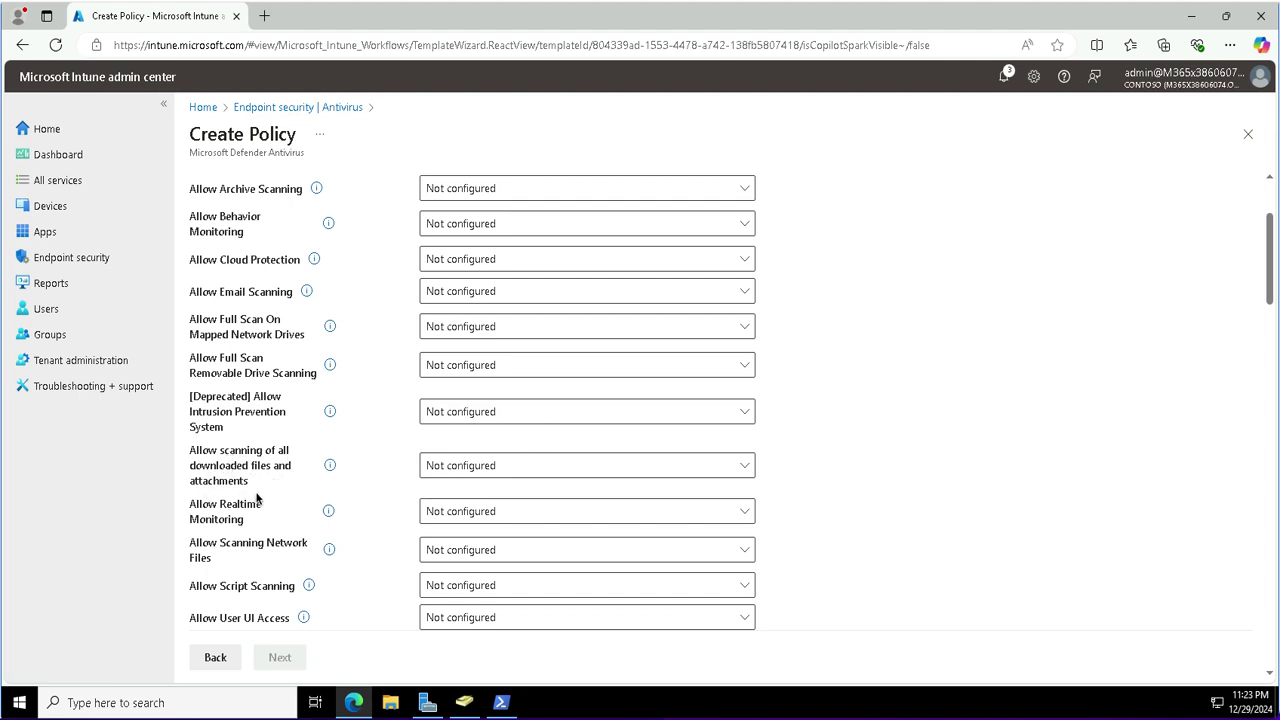
left_click(465, 467)
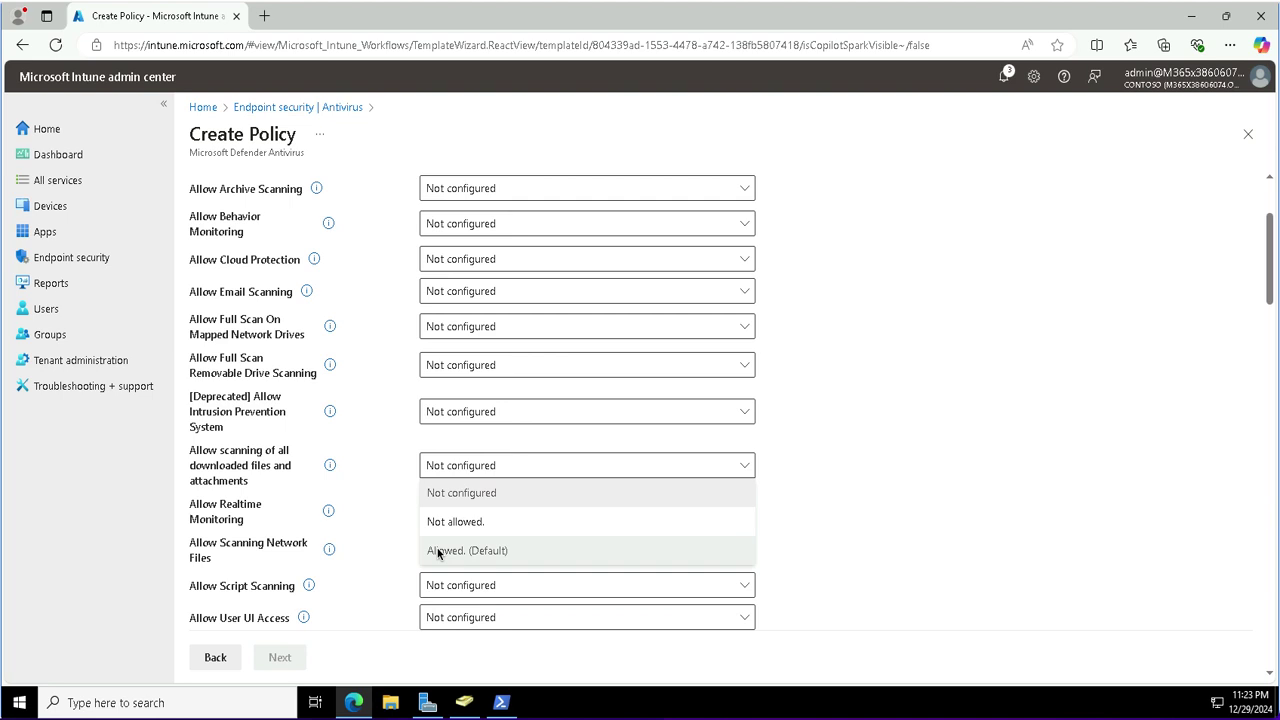
key("Return")
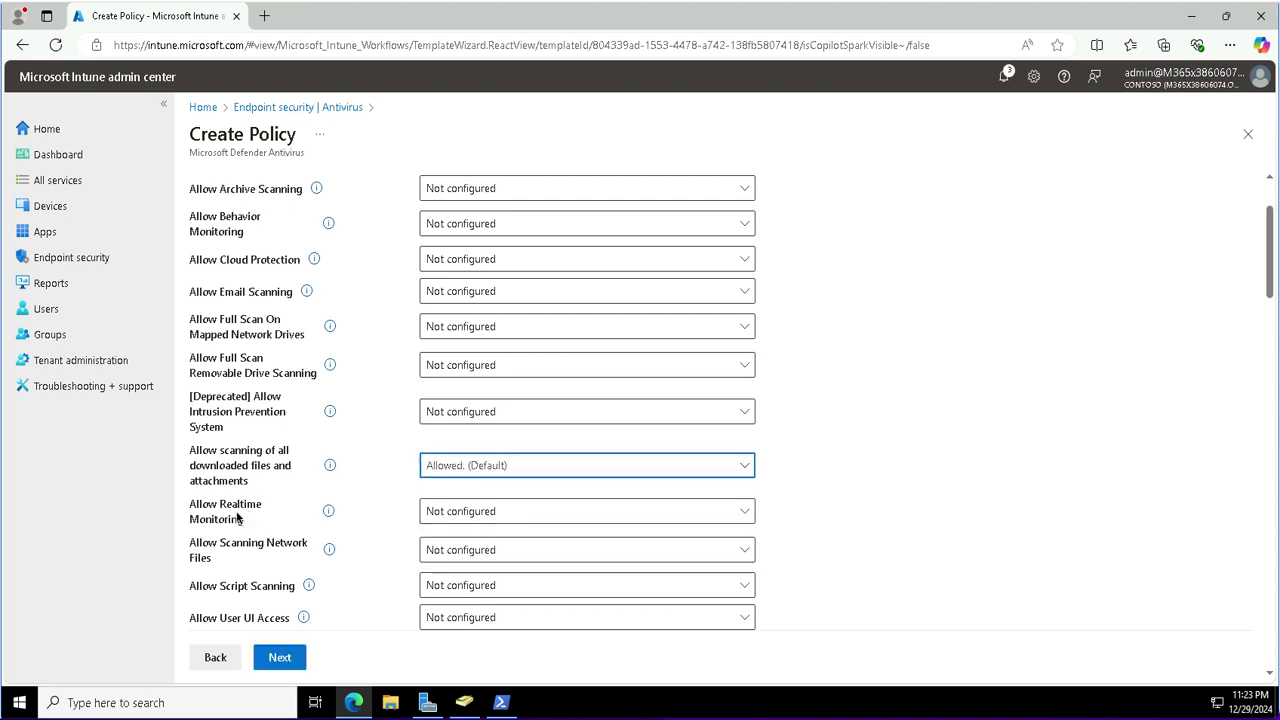
left_click(476, 515)
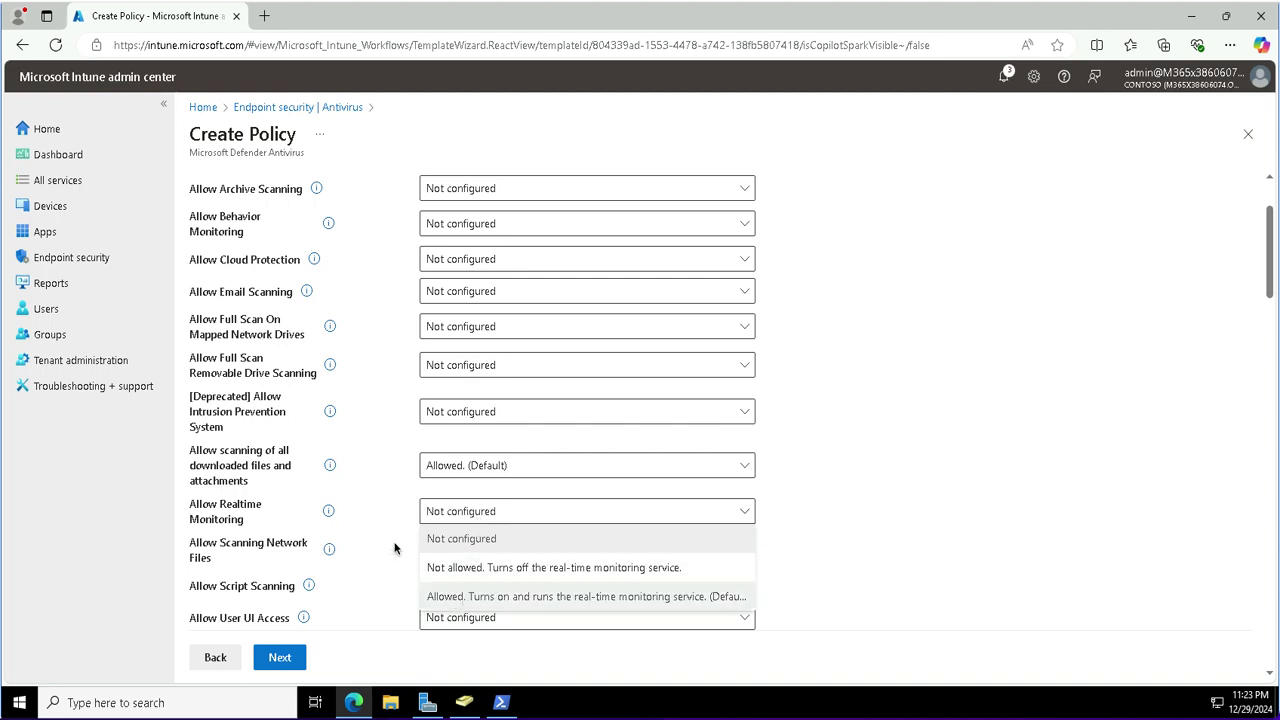
key("Return")
scroll(323, 518, "down", 3)
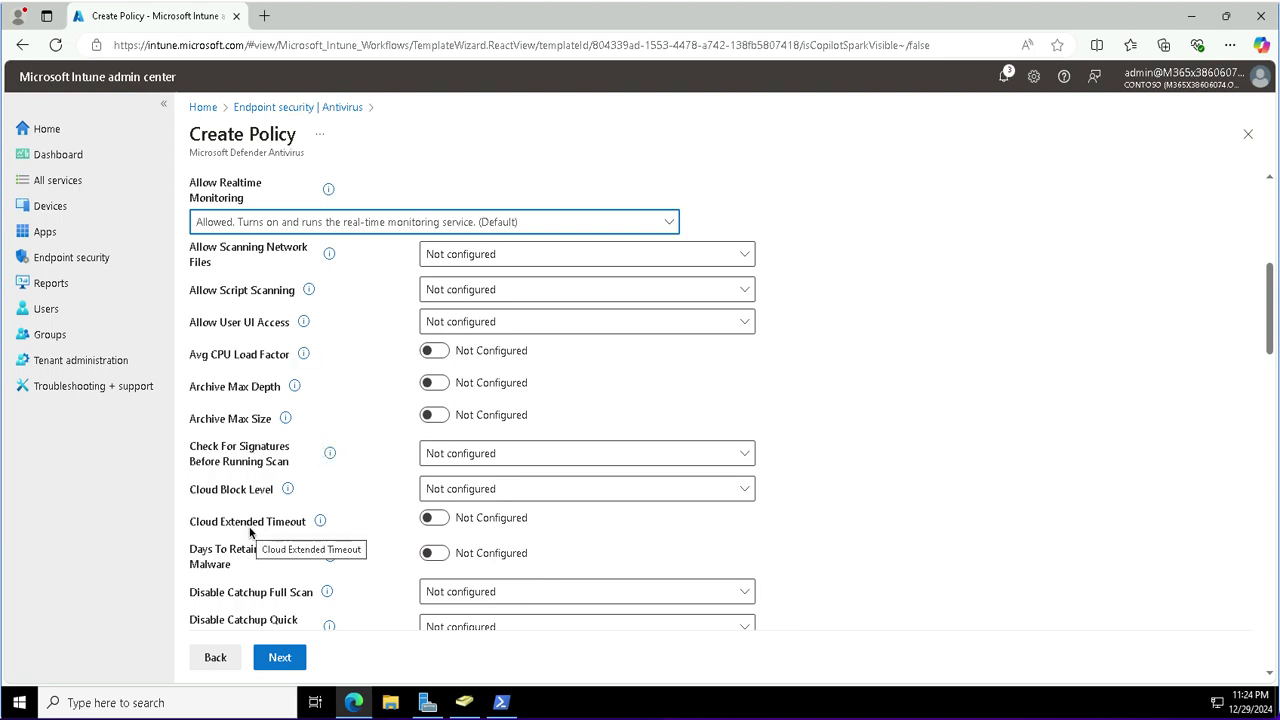
scroll(250, 532, "down", 3)
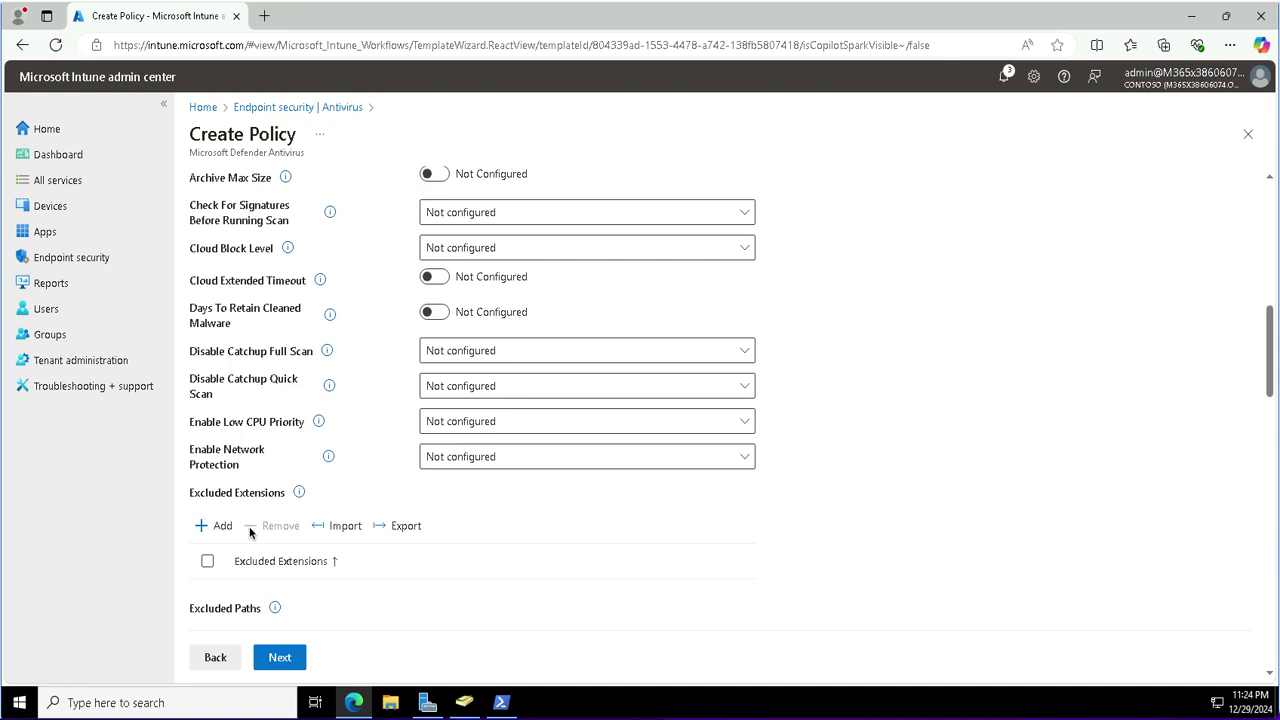
scroll(250, 532, "up", 5)
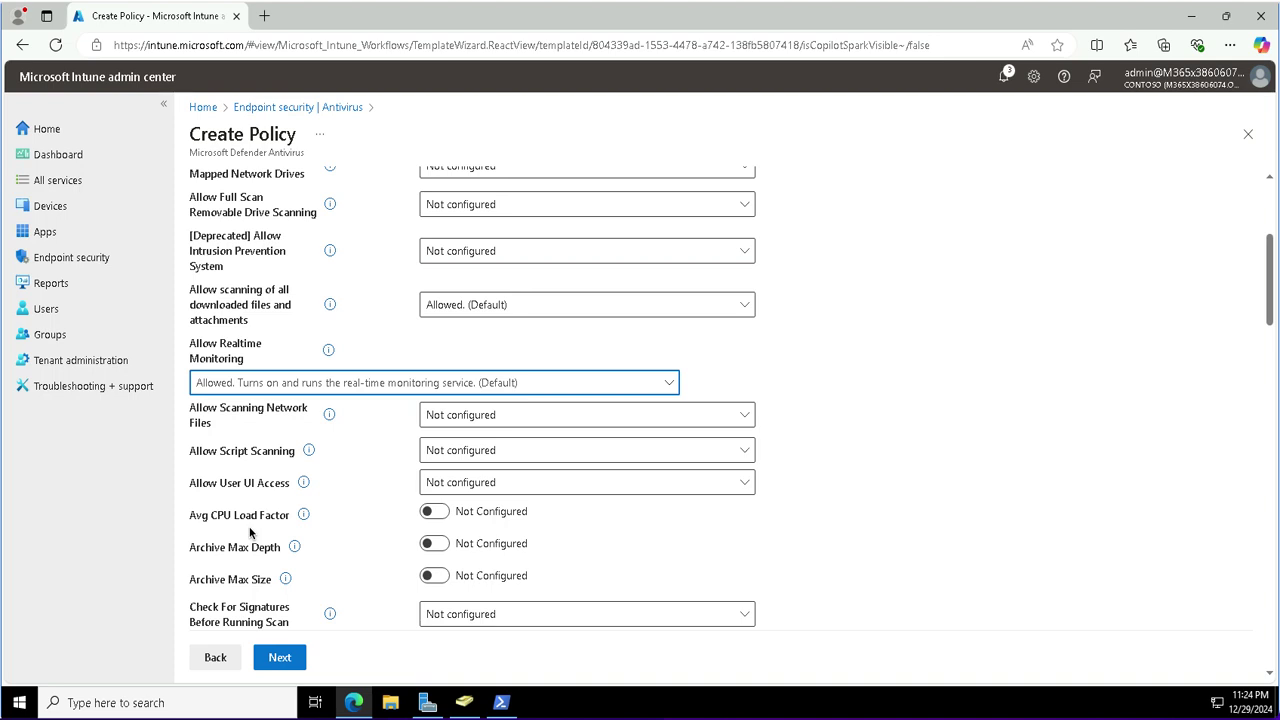
- Set the 'Check For Signatures Before Running Scan' dropdown to Enabled
left_click(669, 386)
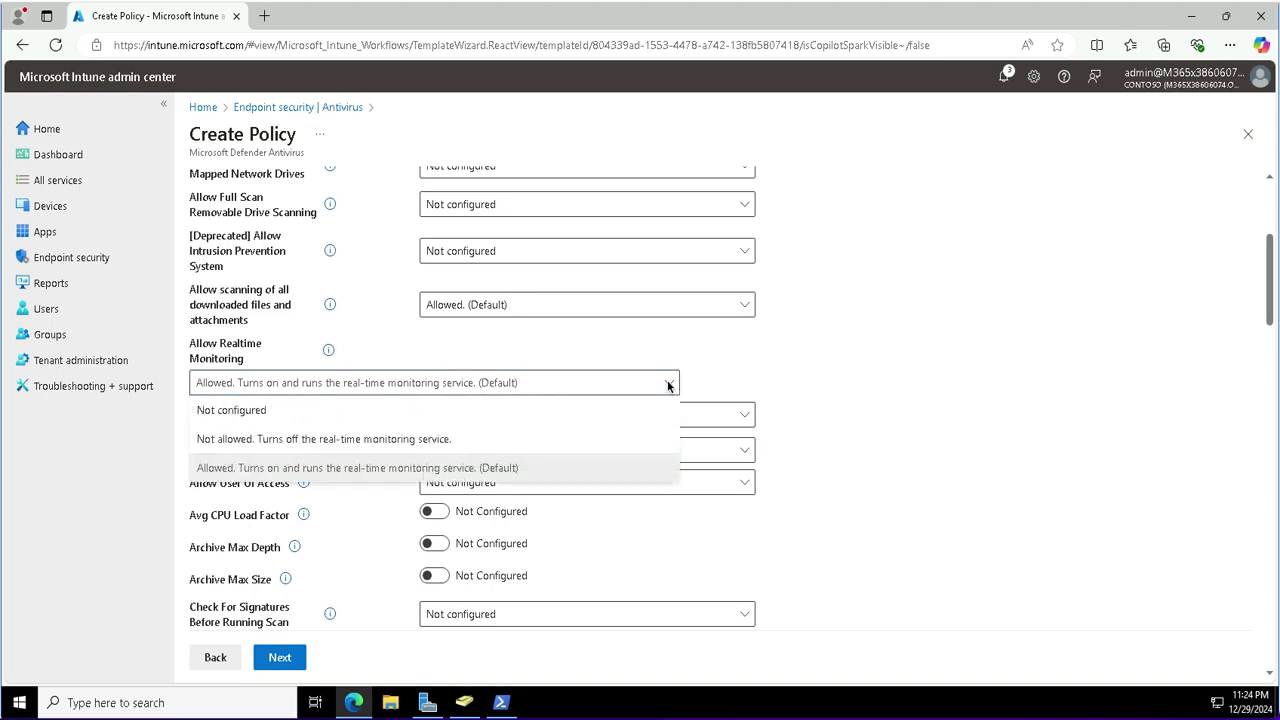
left_click(669, 386)
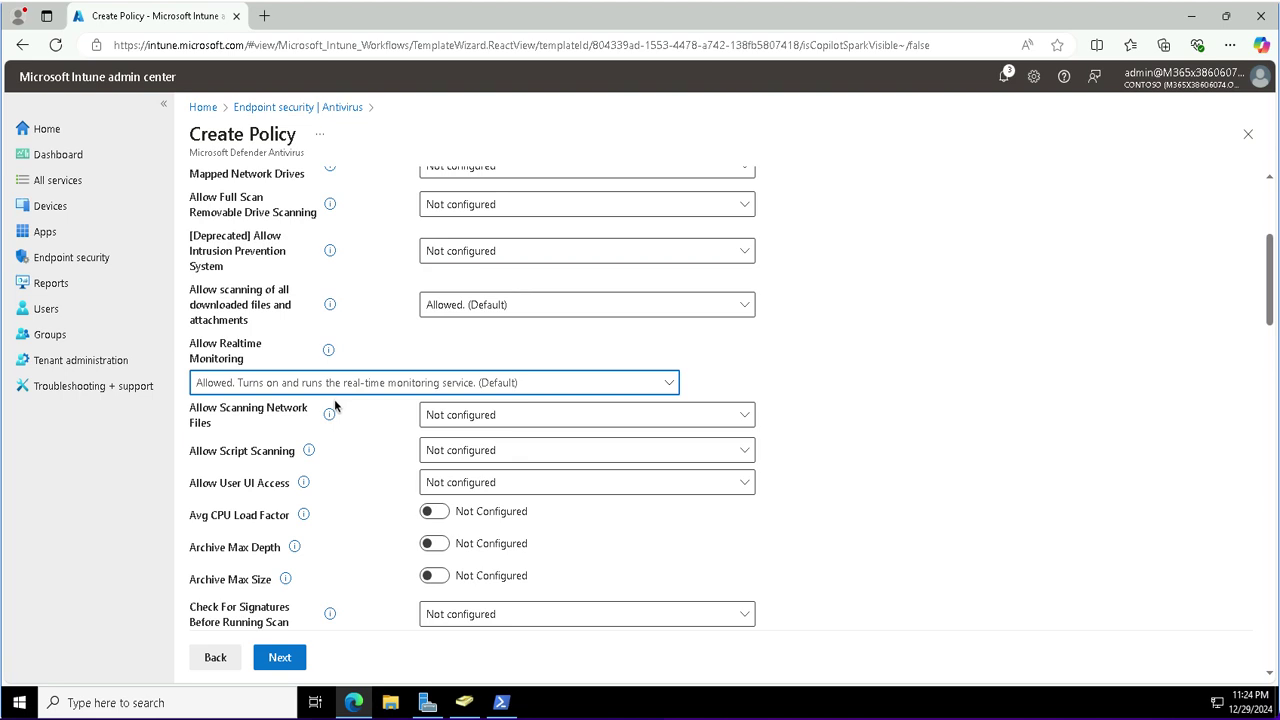
left_click(436, 614)
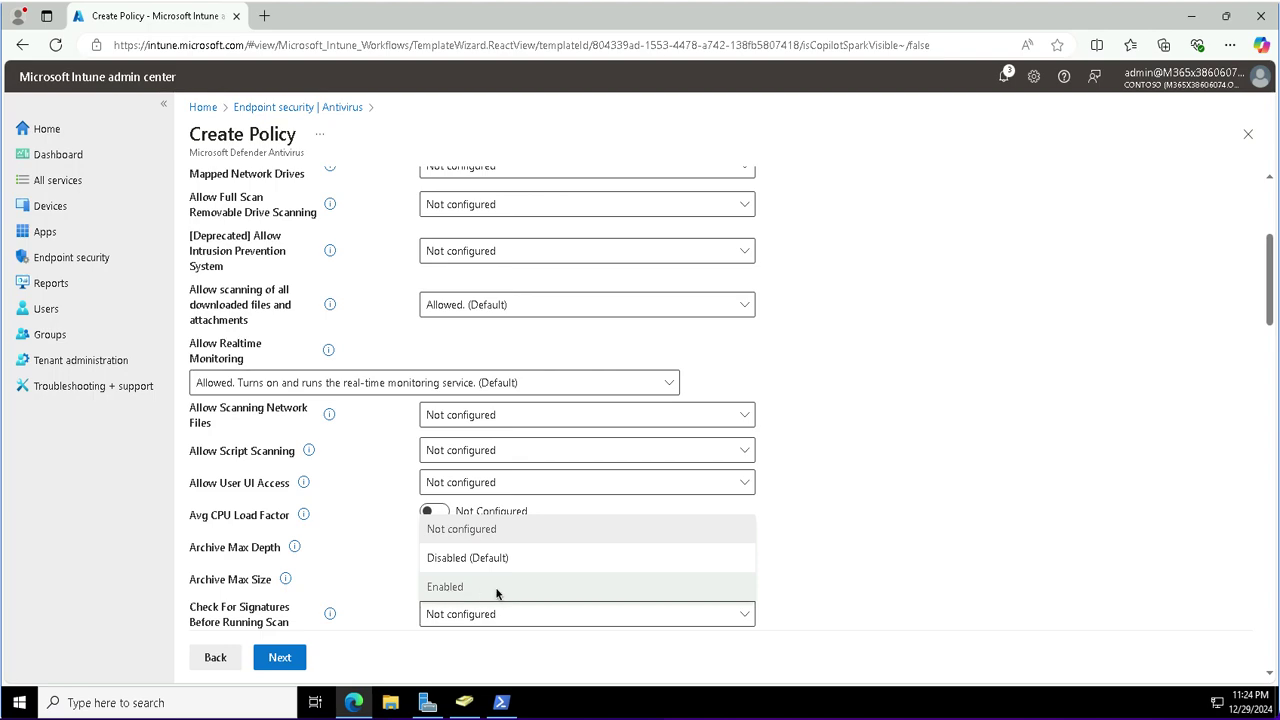
left_click(531, 588)
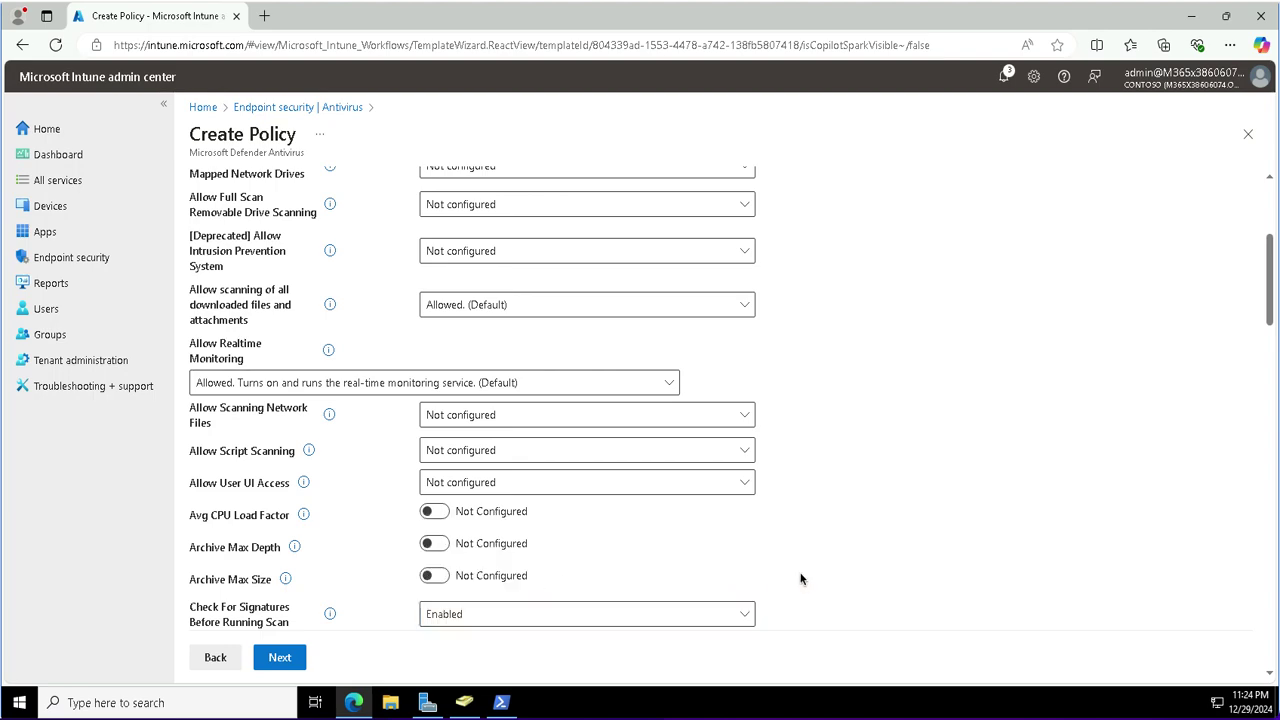
scroll(800, 578, "down", 6)
scroll(800, 578, "up", 2)
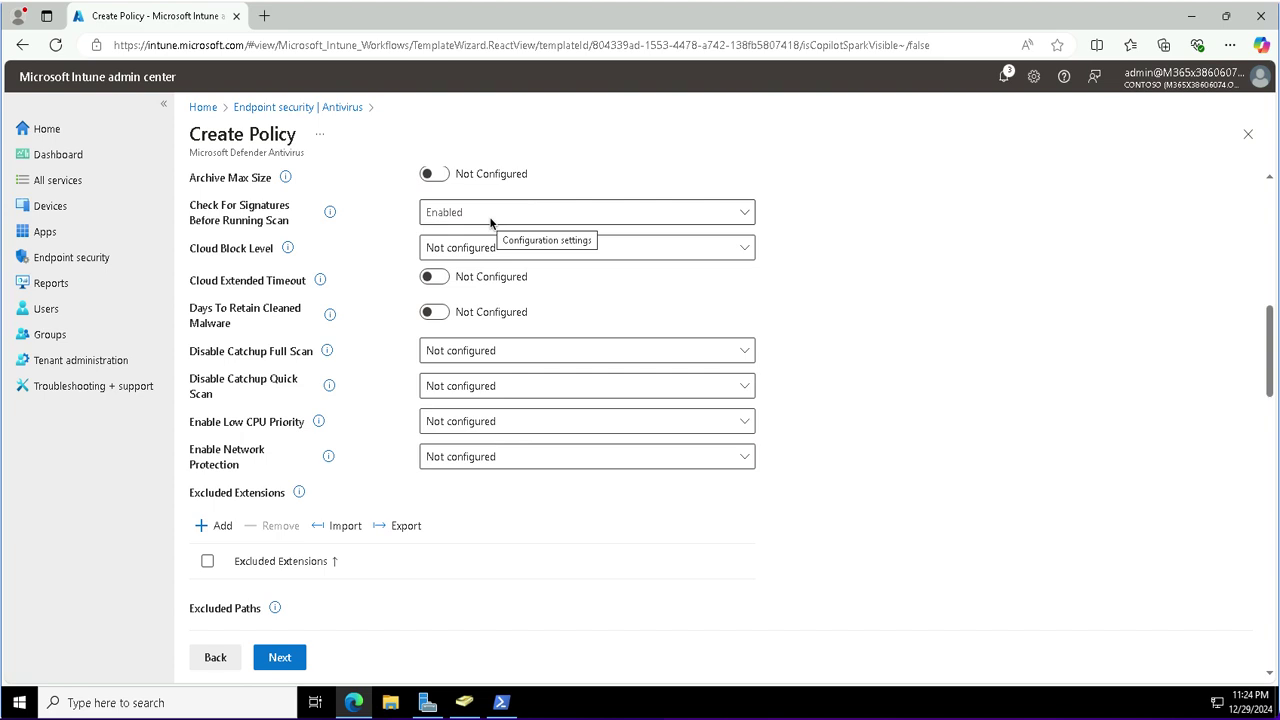
- Configure 'Days To Retain Cleaned Malware' and enter 60 days
left_click(436, 312)
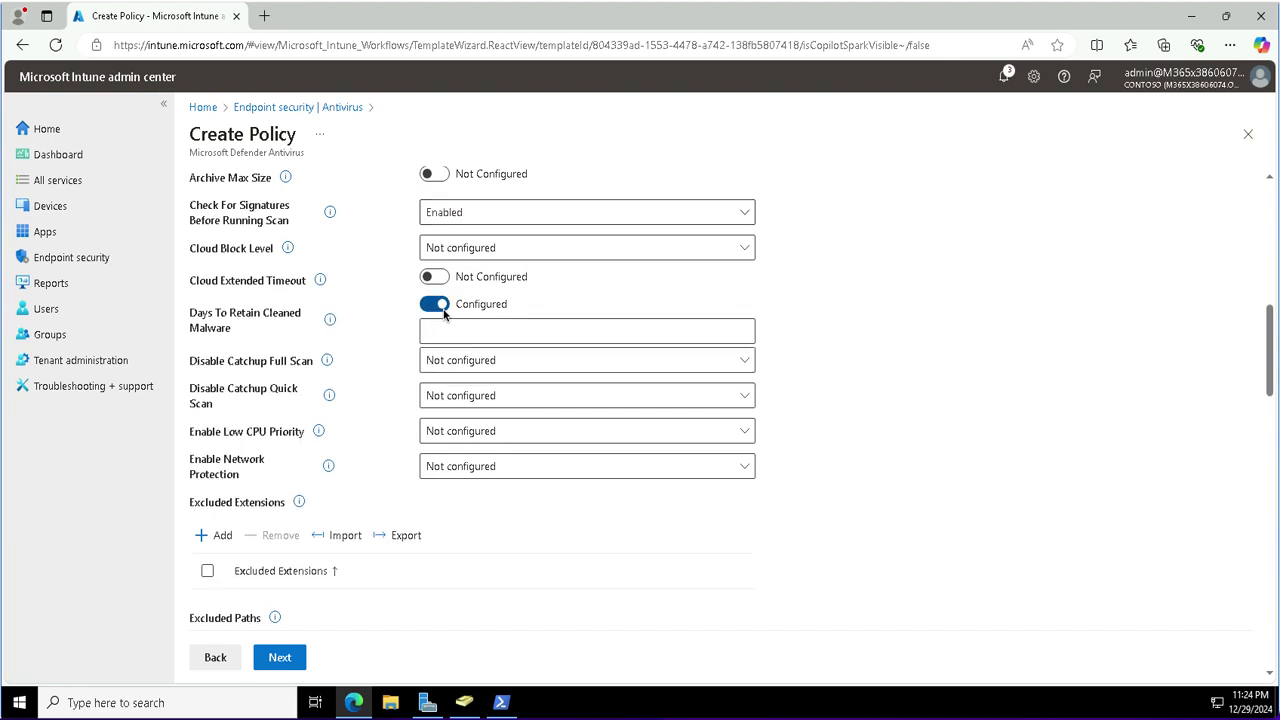
left_click(445, 336)
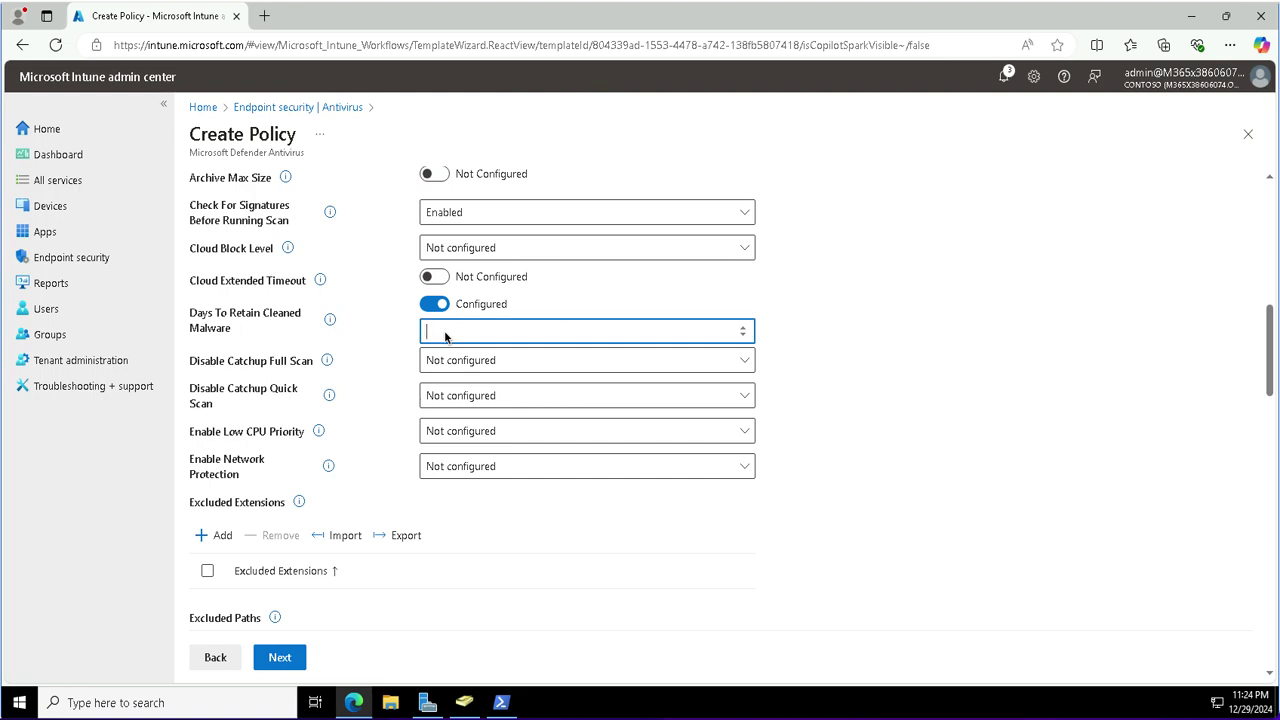
type("60")
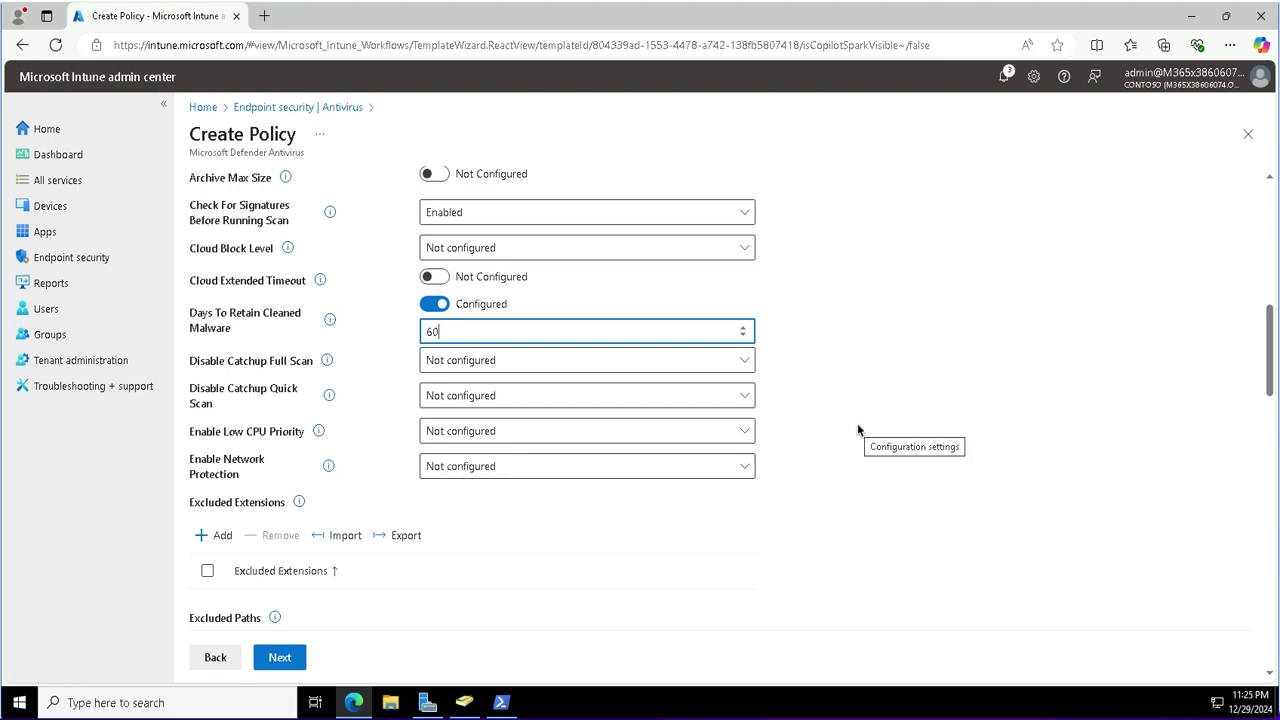
scroll(857, 430, "down", 5)
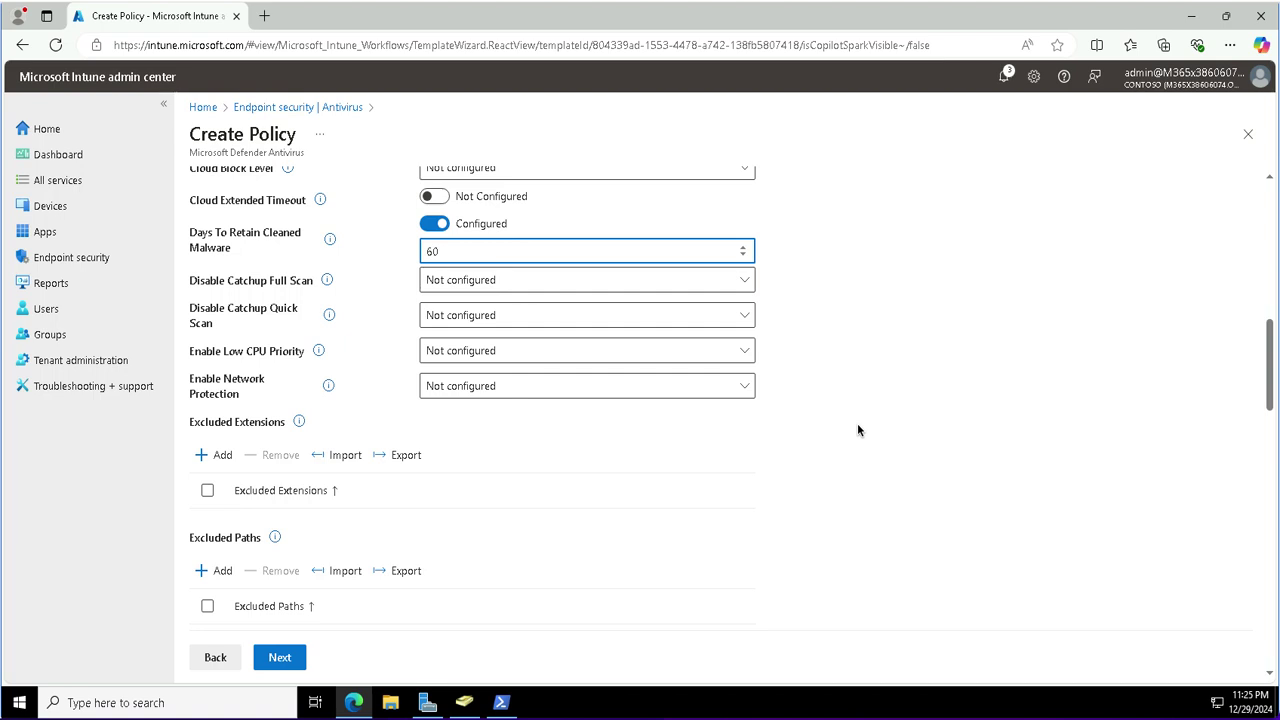
scroll(857, 430, "down", 1)
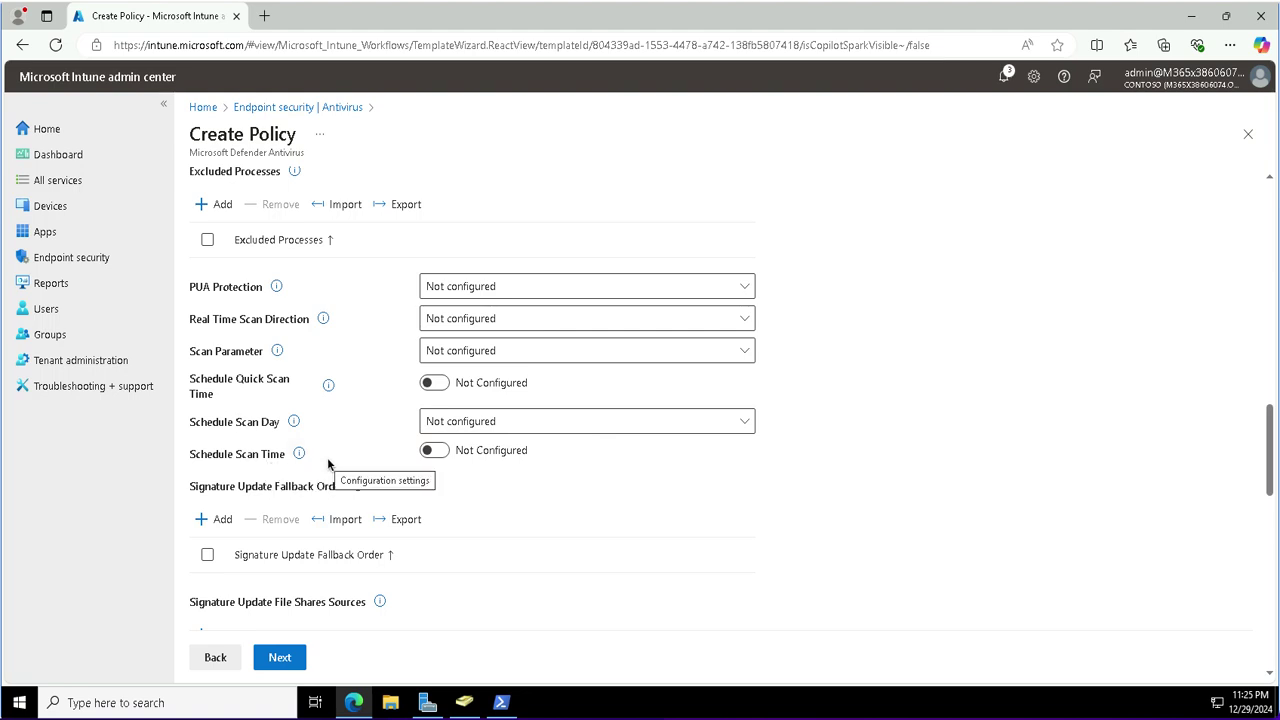
- Configure 'Schedule Quick Scan Time', replacing the default 120 with 60
left_click(438, 382)
left_click(439, 381)
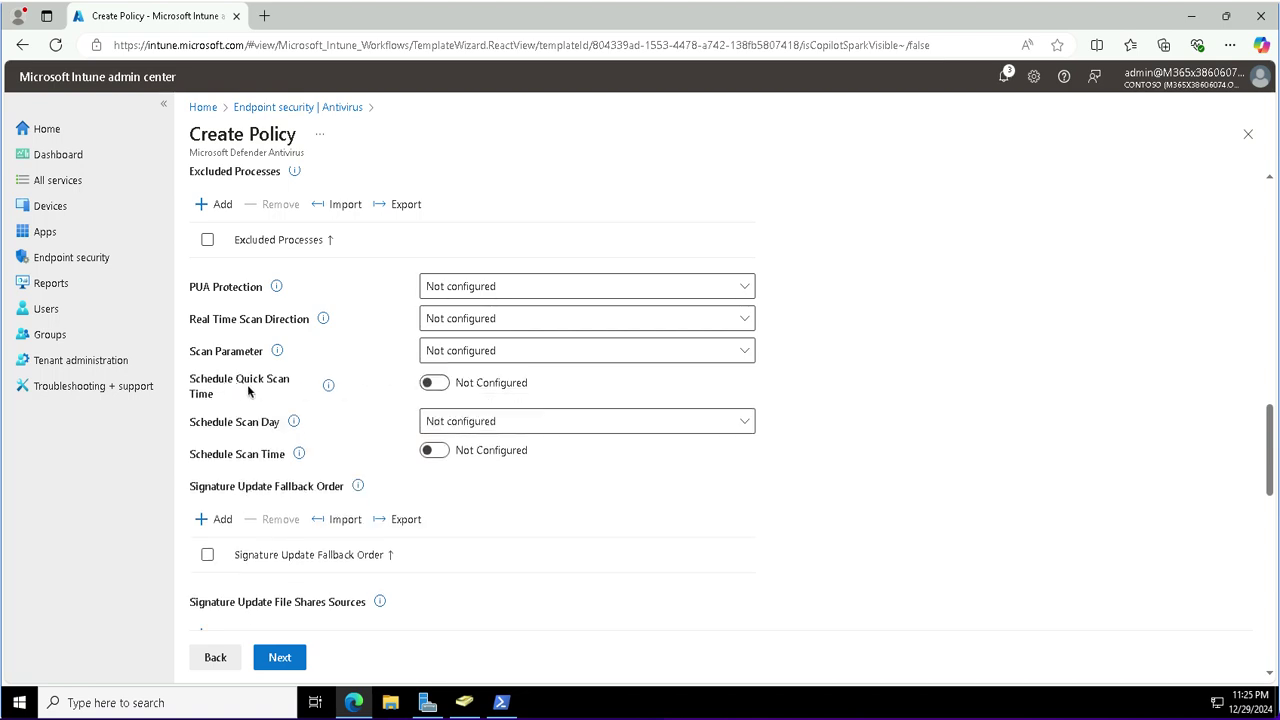
left_click(436, 383)
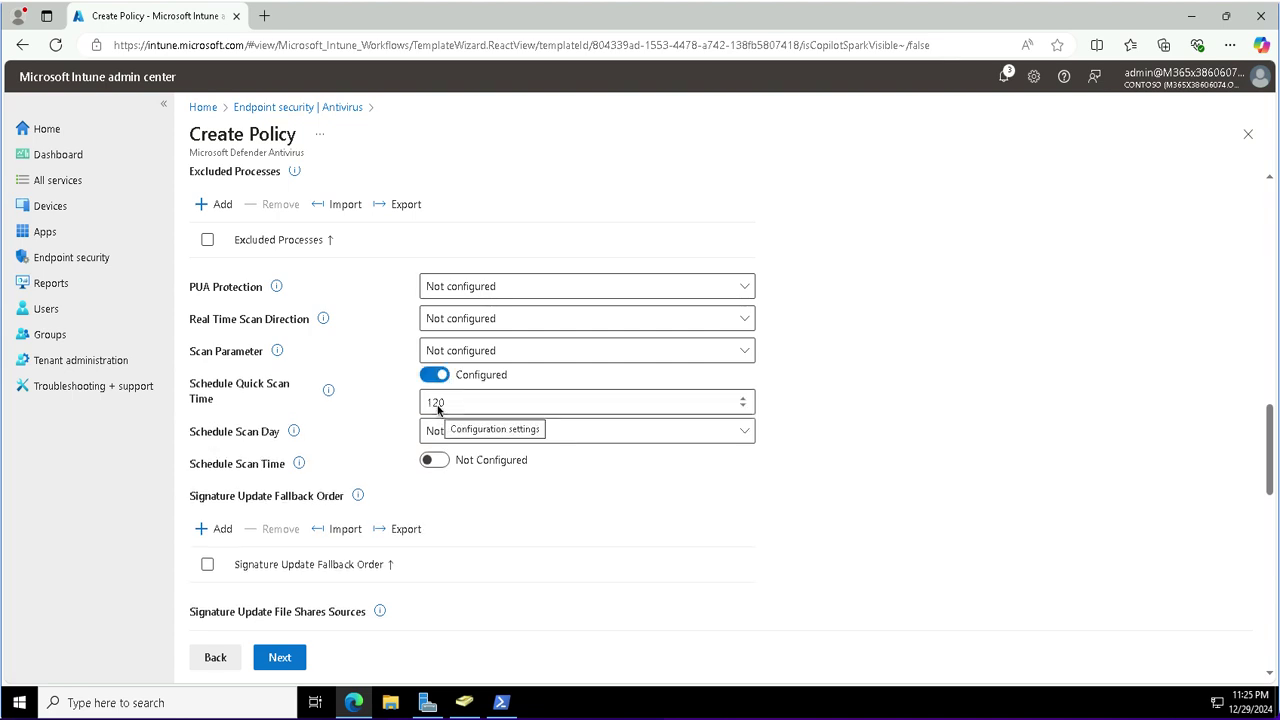
left_click(437, 407)
double_click(437, 407)
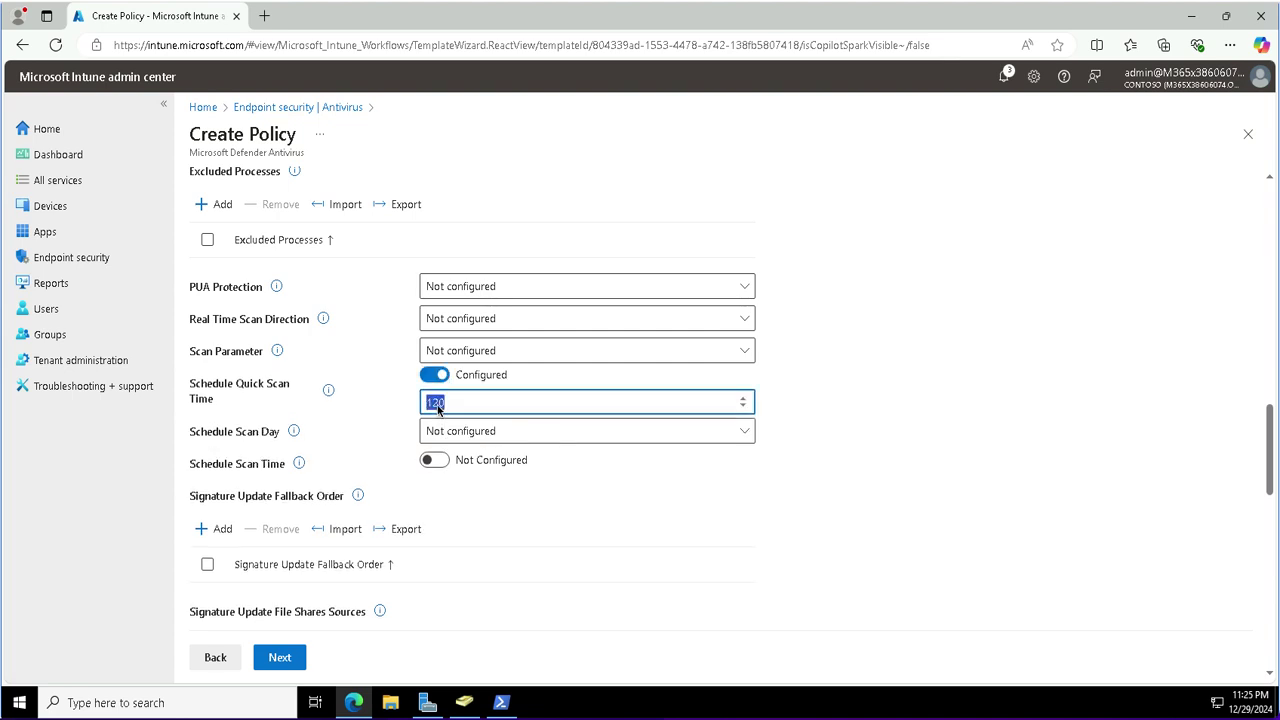
type("60")
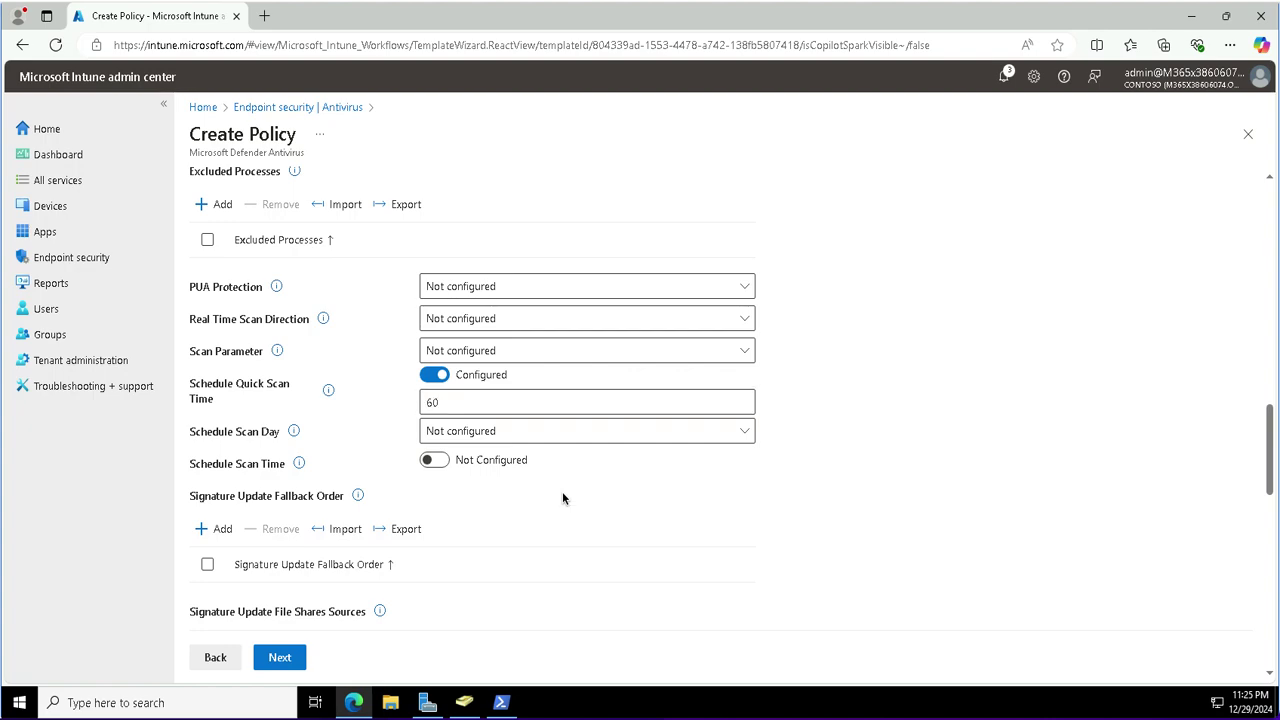
- Set Submit Samples Consent to 'Send safe samples automatically (Default)'
scroll(562, 492, "down", 3)
scroll(562, 497, "down", 3)
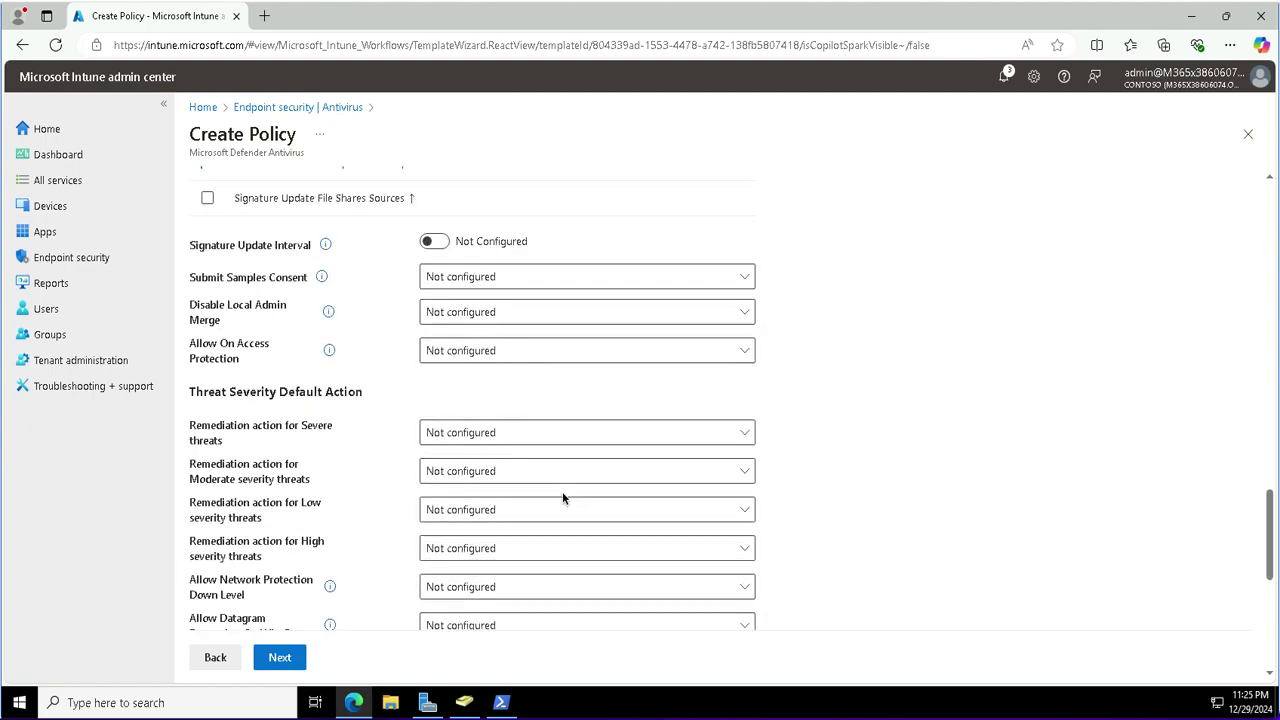
scroll(562, 497, "up", 2)
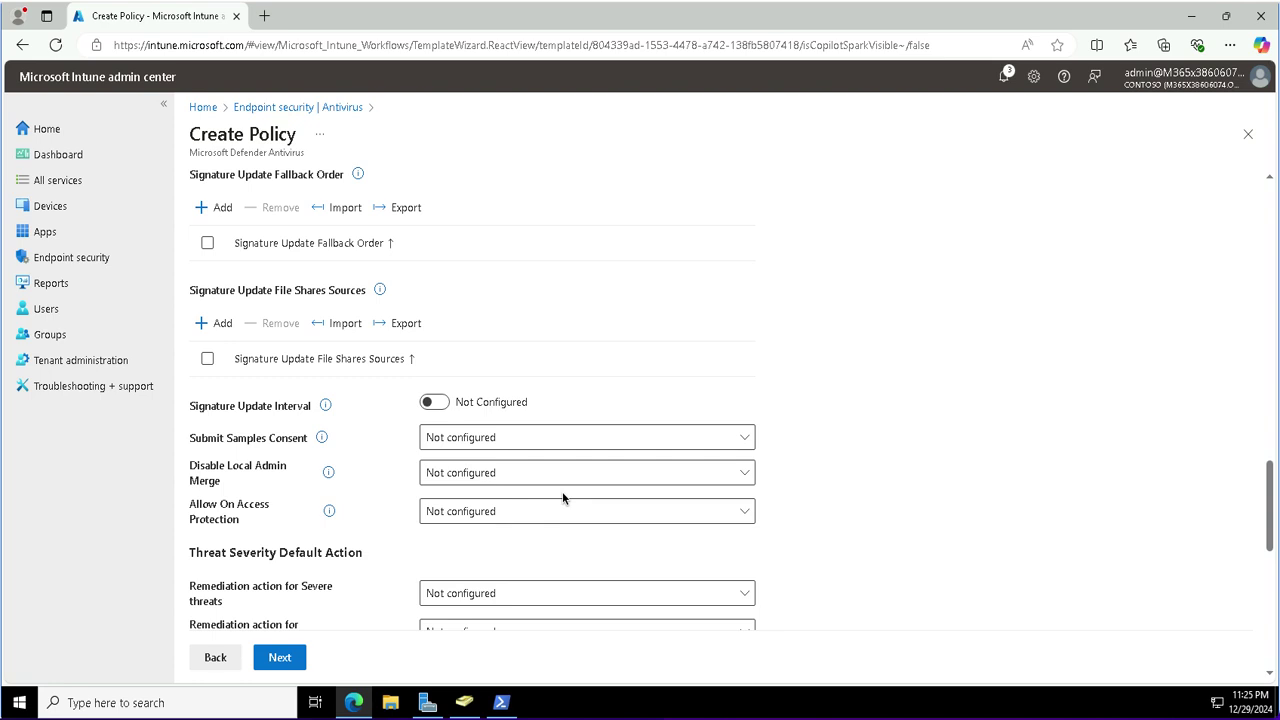
scroll(562, 497, "down", 3)
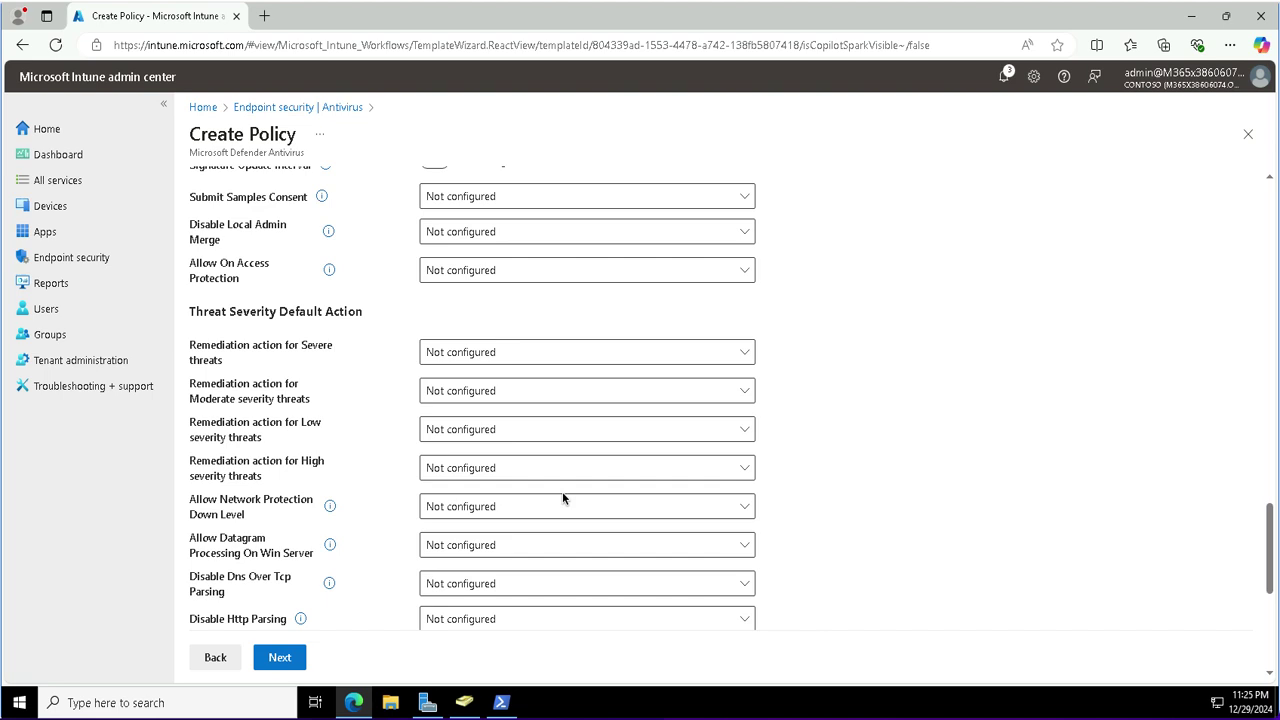
scroll(562, 497, "down", 4)
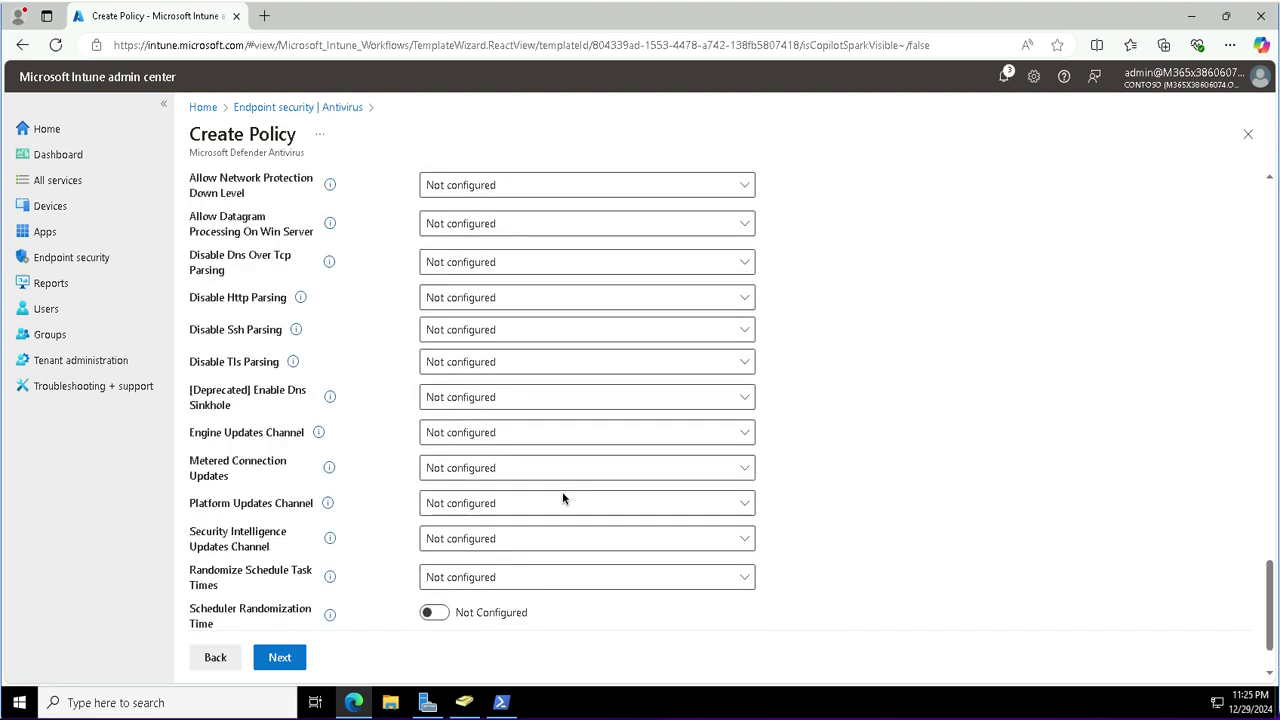
scroll(562, 496, "down", 1)
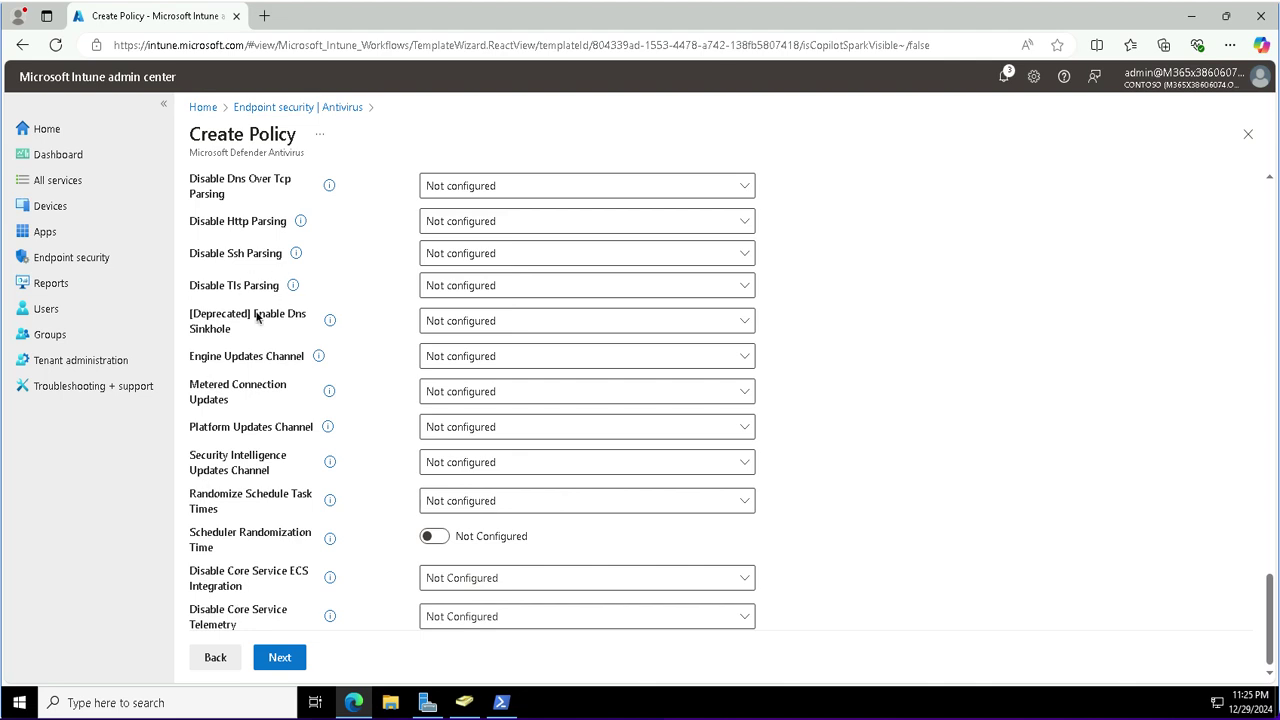
scroll(268, 314, "up", 3)
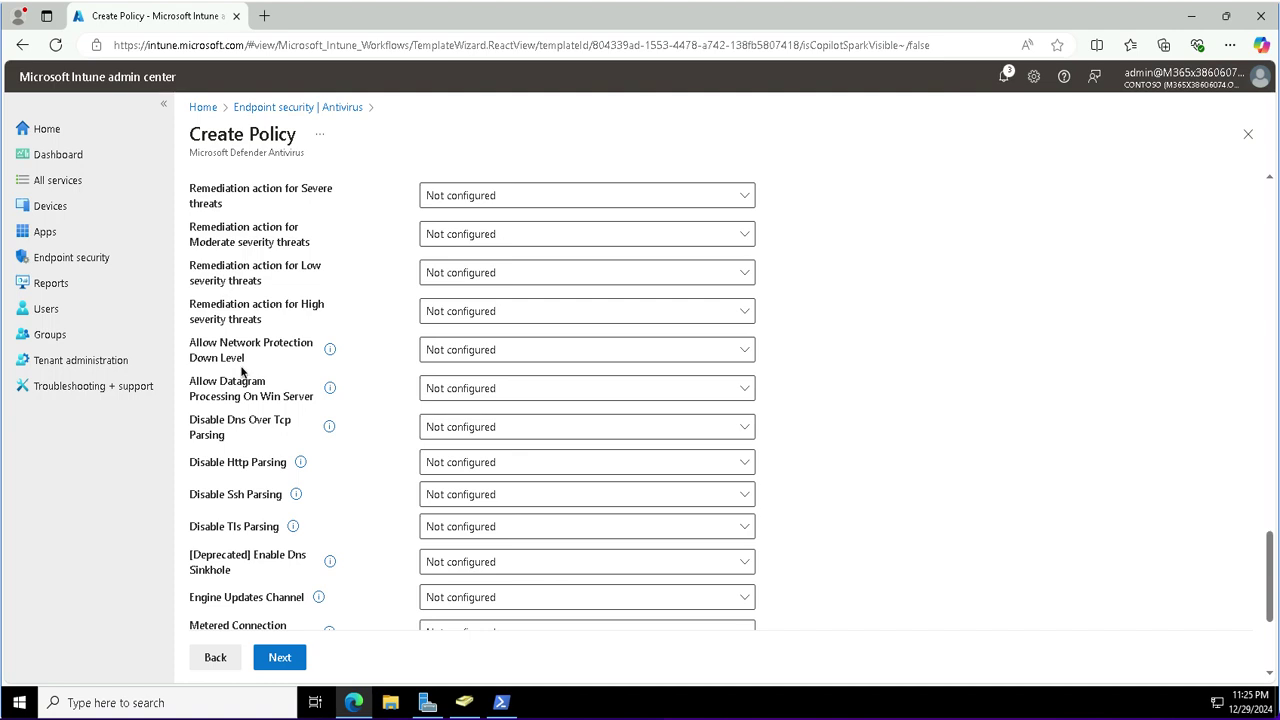
scroll(242, 370, "up", 4)
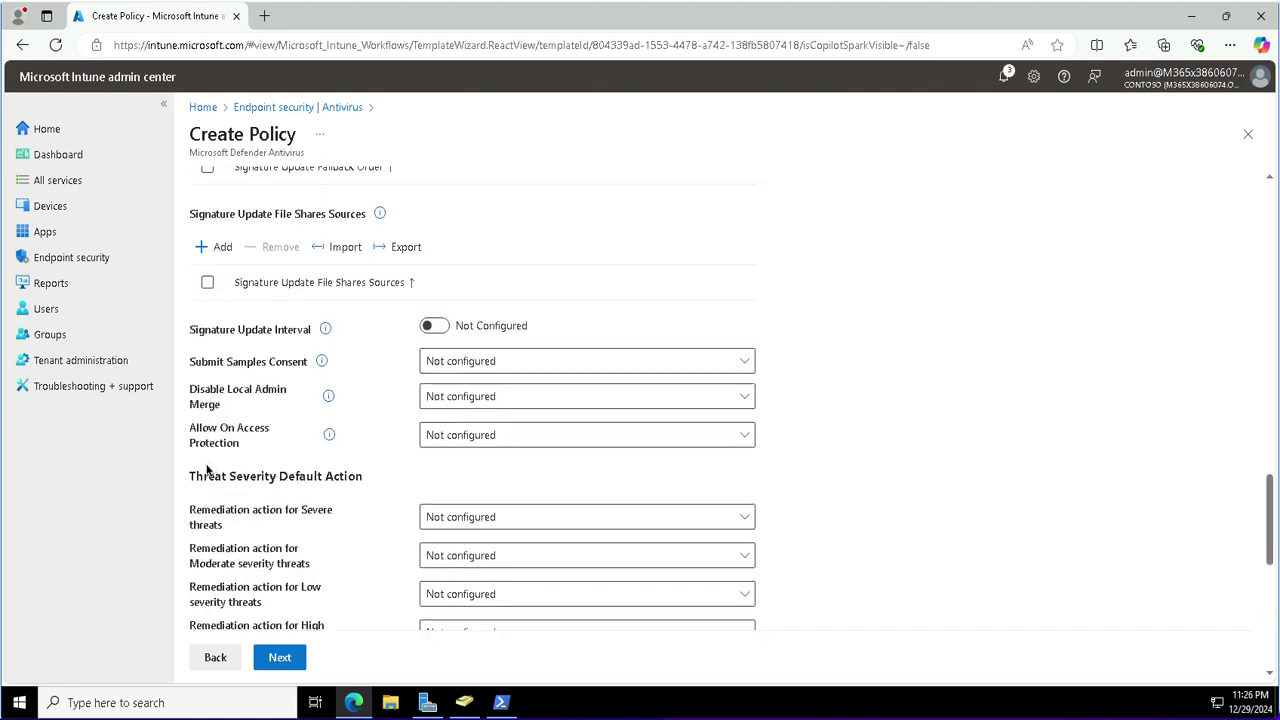
left_click(453, 368)
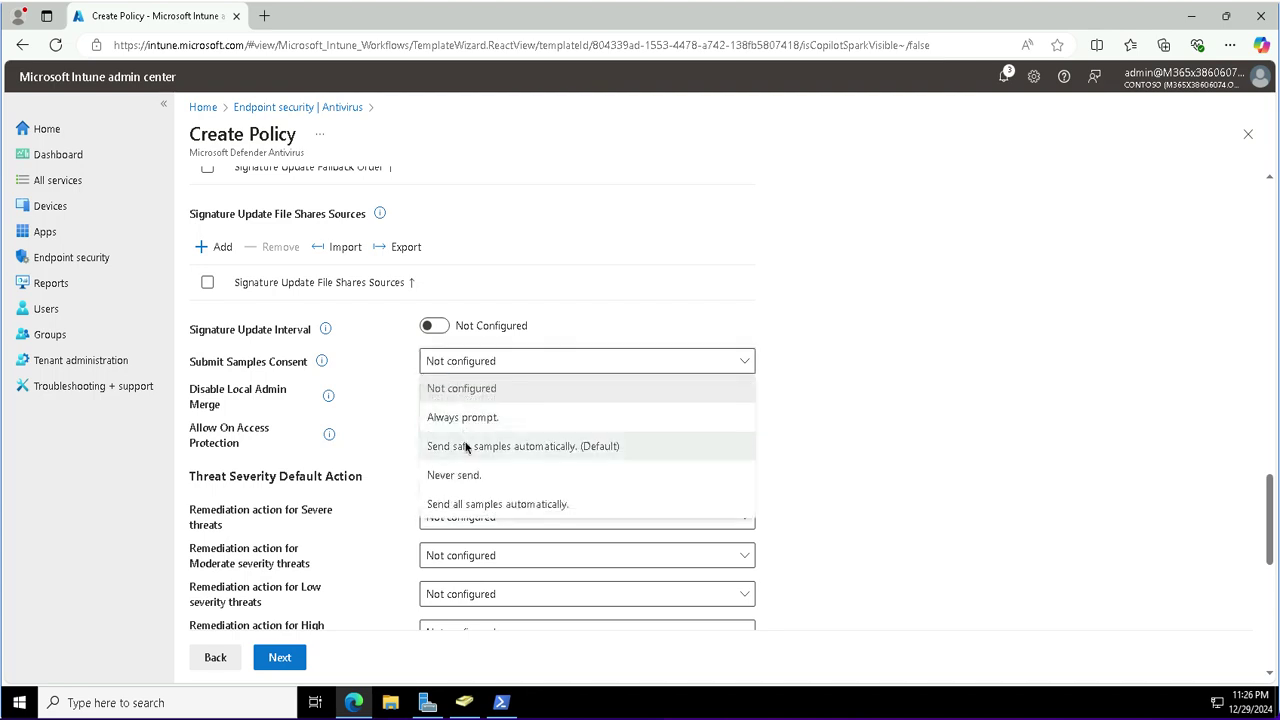
left_click(515, 449)
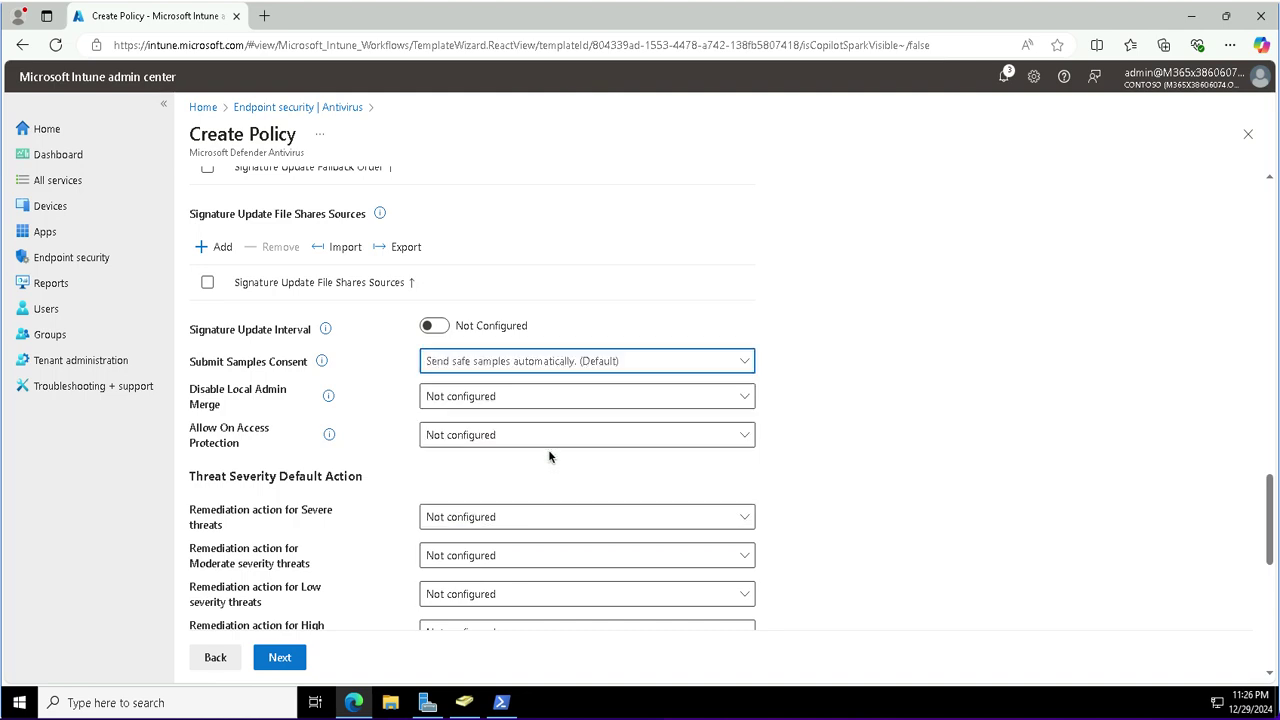
- Skip scope tags, assign the group Contoso Developer devices (searched 'dev'), and save the policy
left_click(279, 657)
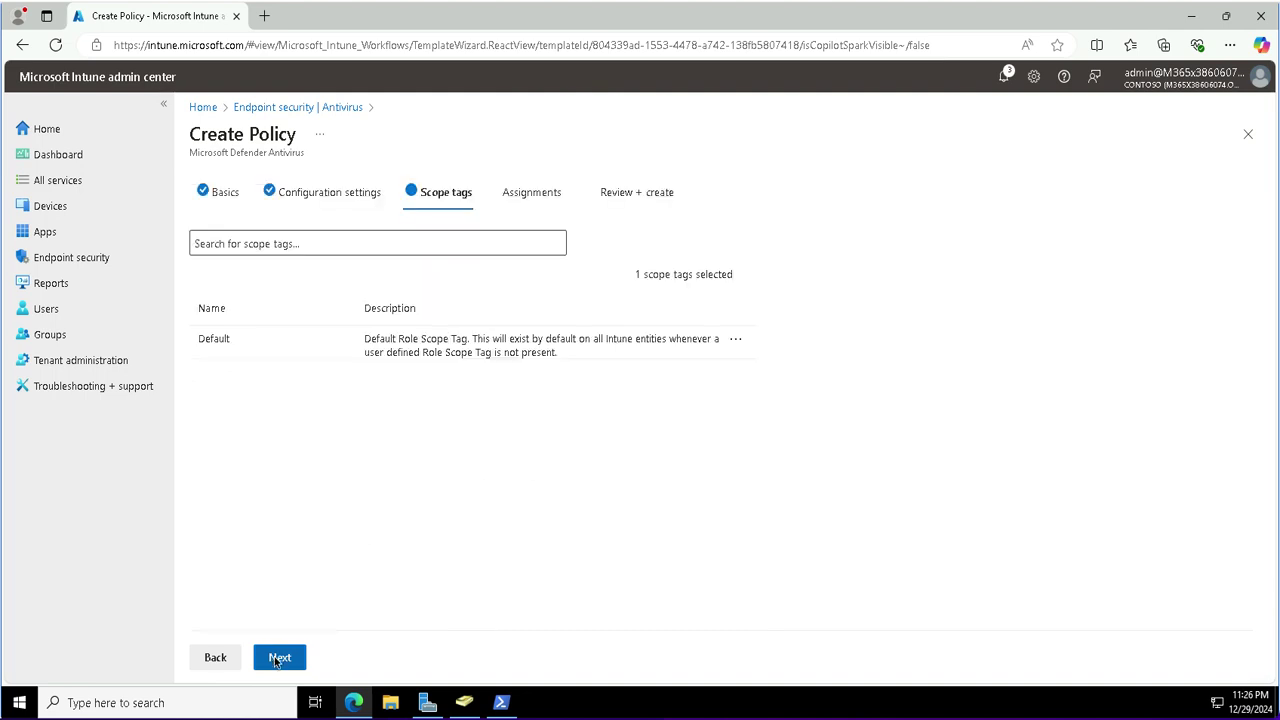
left_click(279, 657)
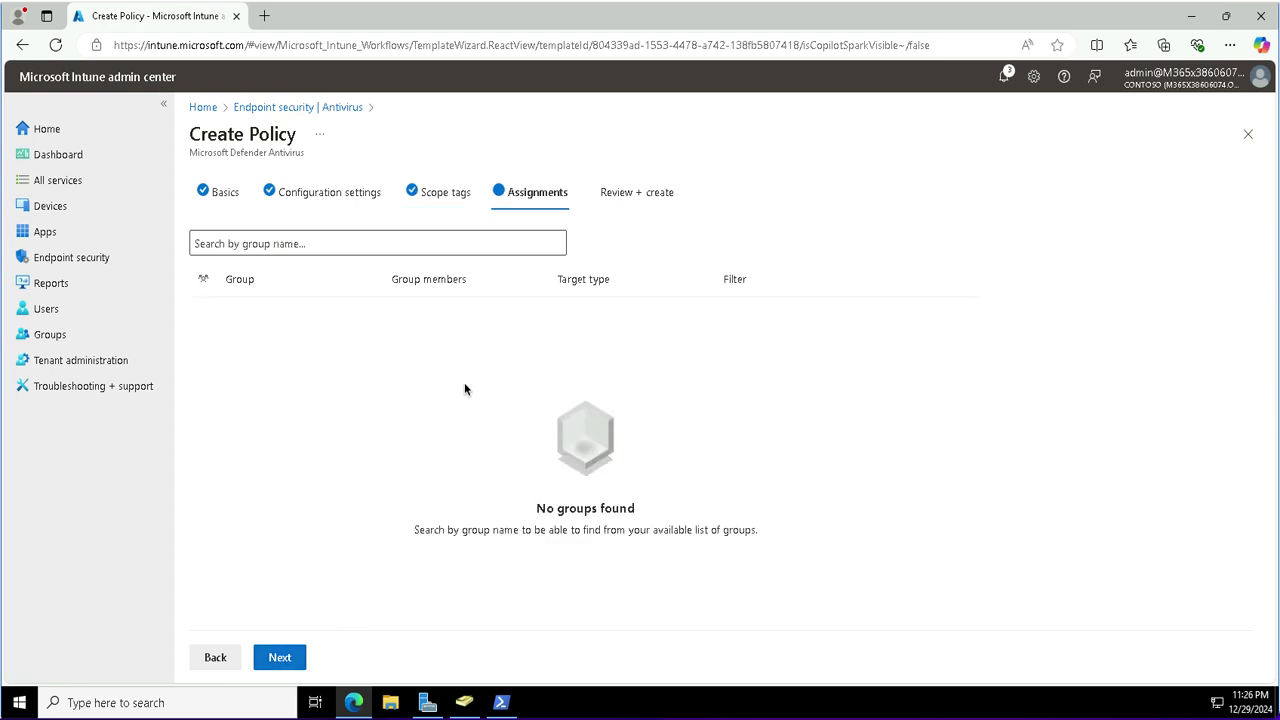
left_click(299, 248)
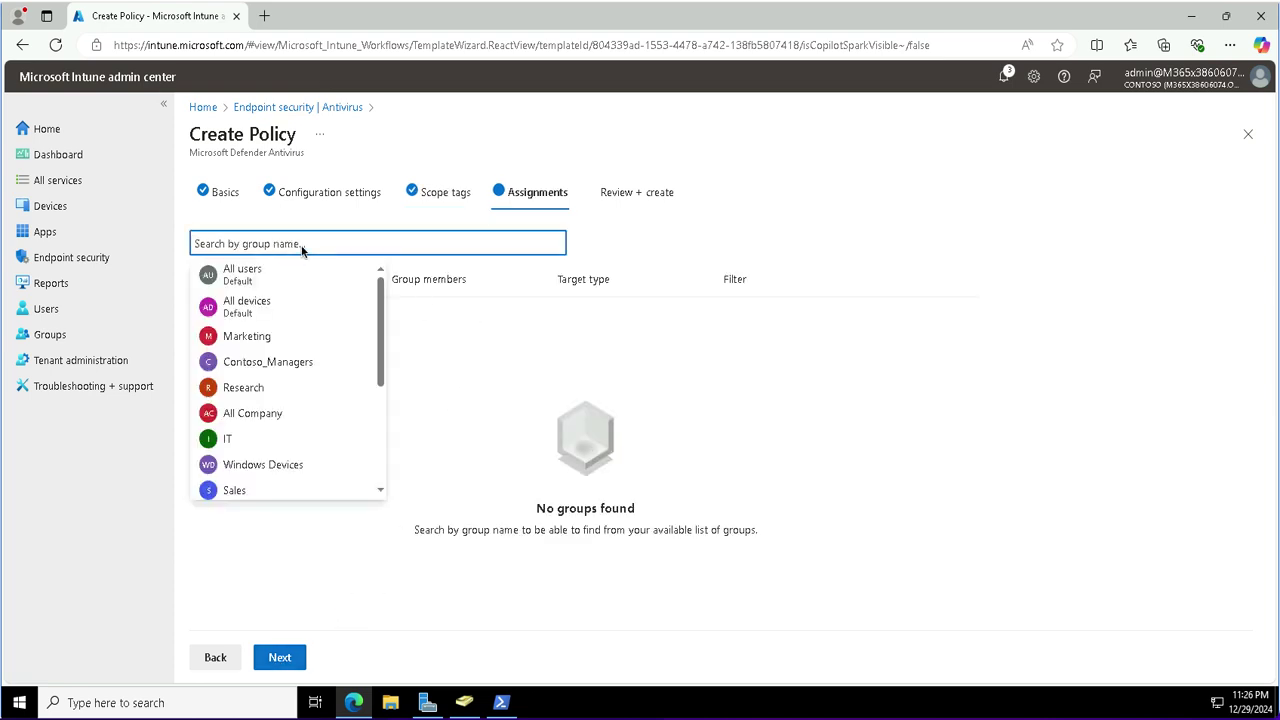
type("dev")
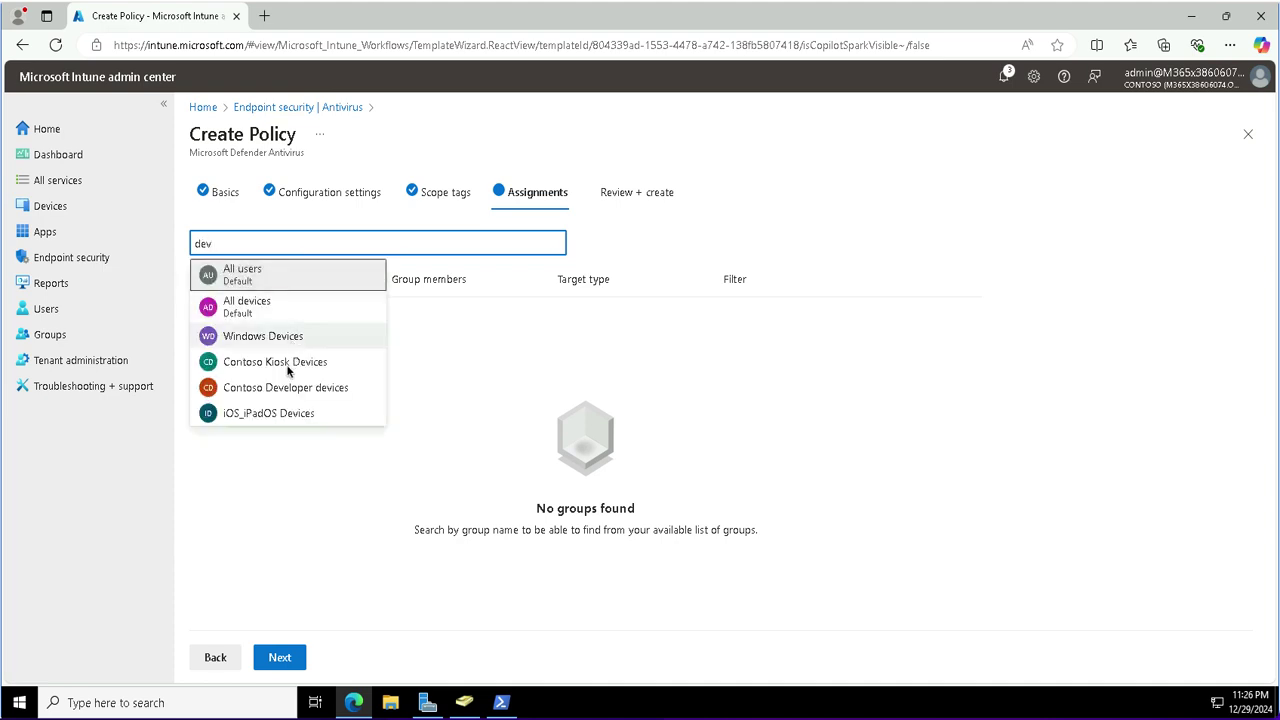
left_click(285, 389)
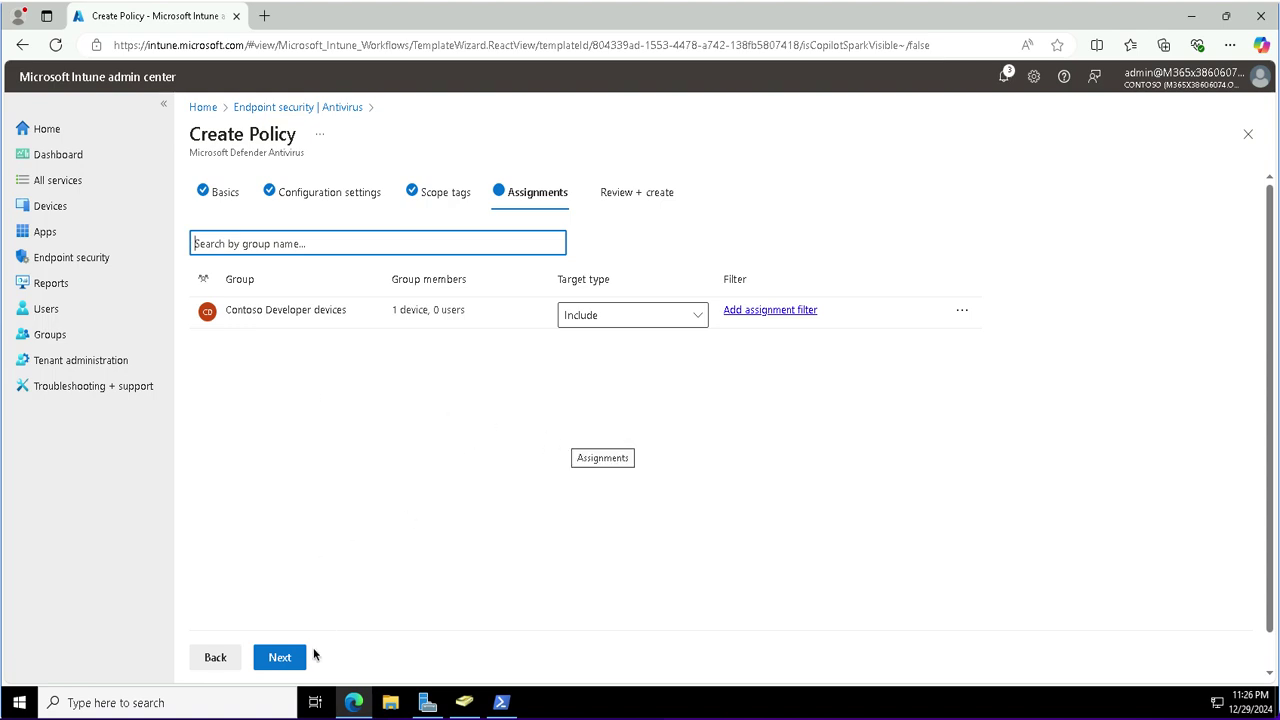
left_click(279, 657)
left_click(282, 657)
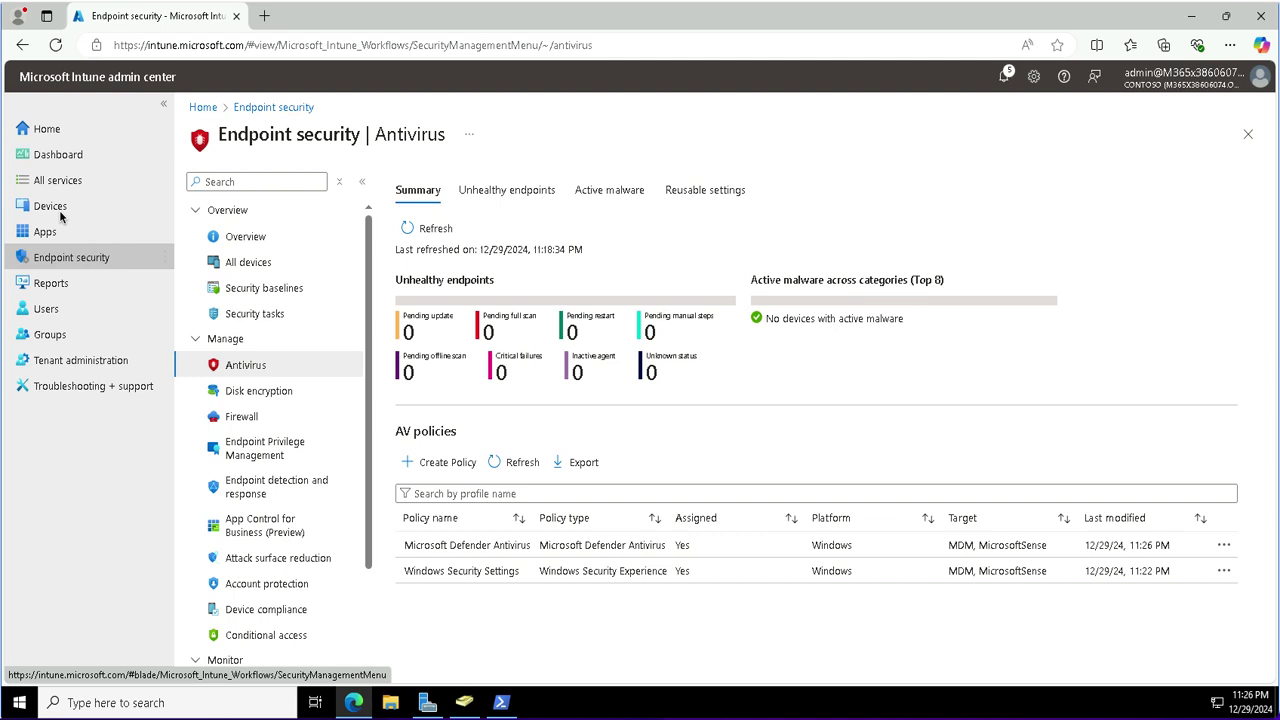
- Go to Devices > By platform > Windows, open SEA-WS1, and start a sync
left_click(59, 207)
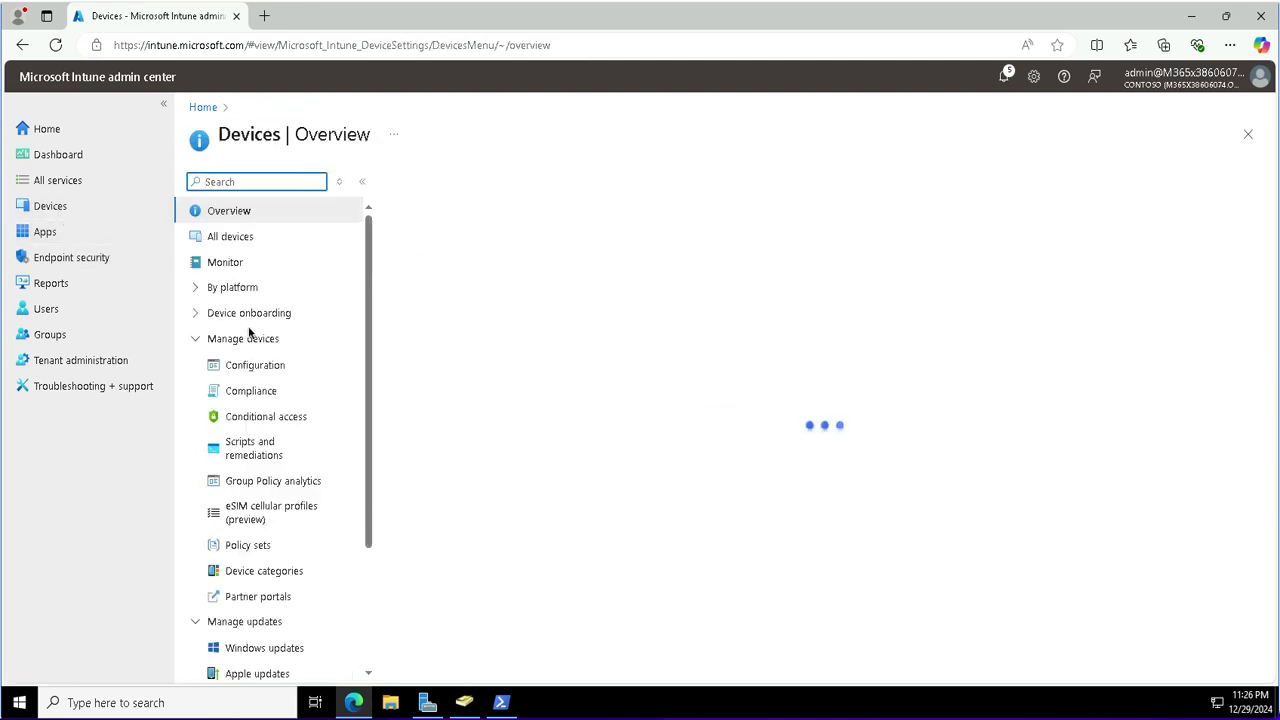
left_click(196, 290)
left_click(383, 322)
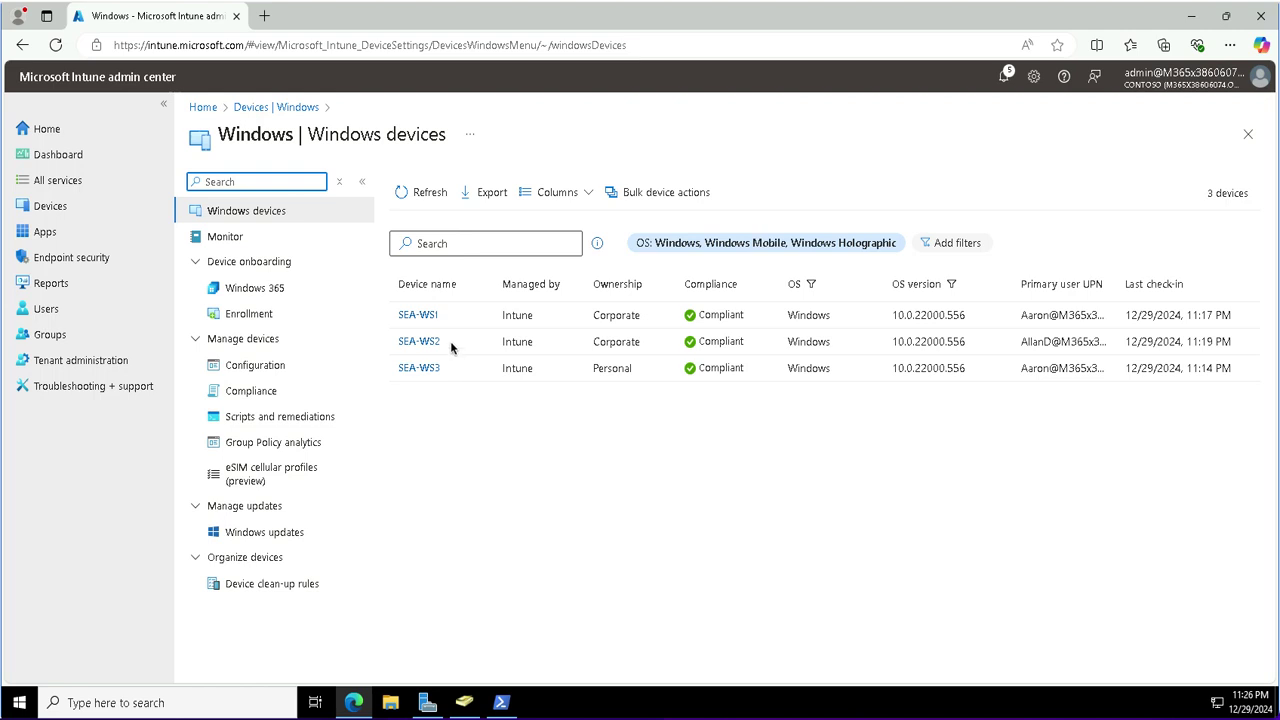
left_click(422, 318)
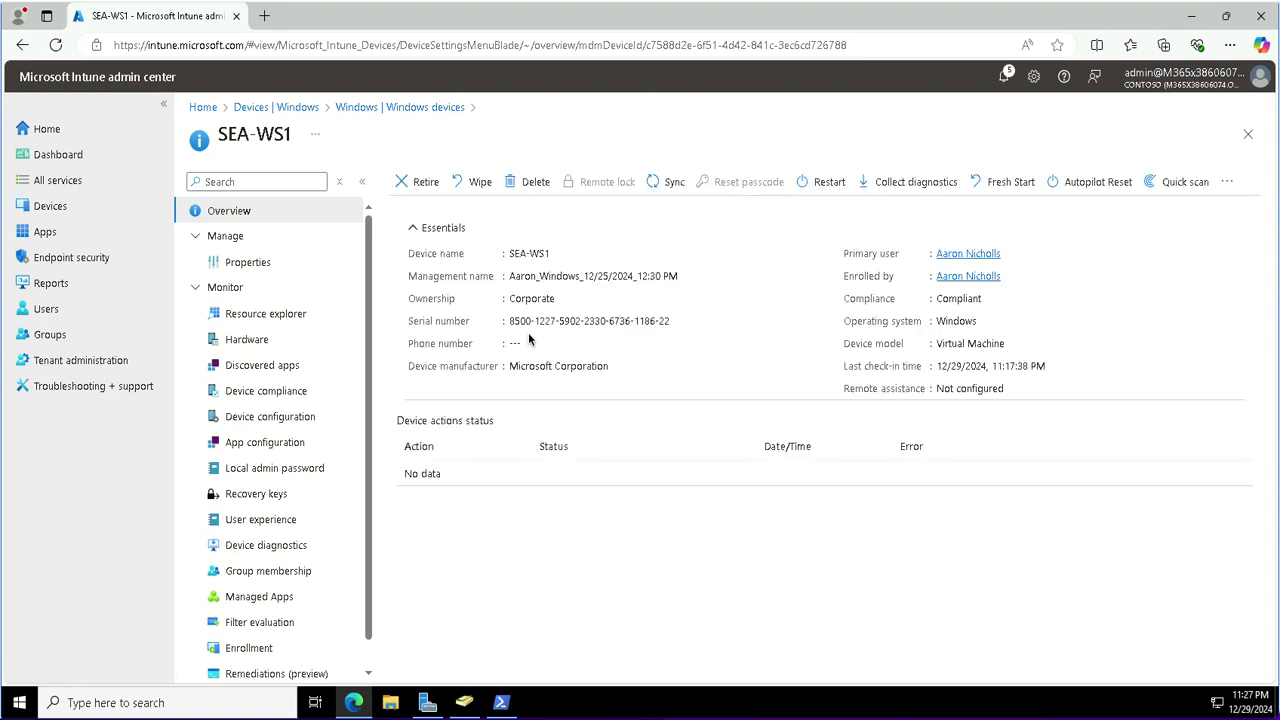
left_click(665, 185)
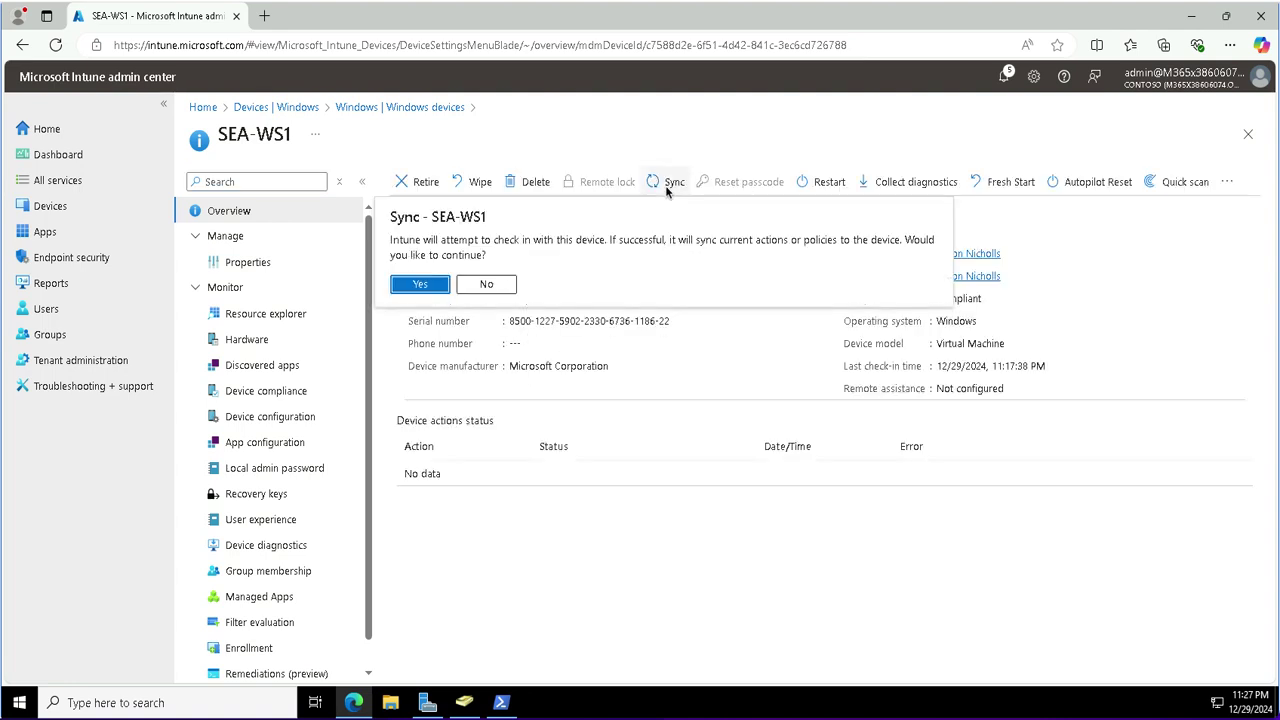
- Confirm the SEA-WS1 sync and return to the Windows devices list
left_click(414, 284)
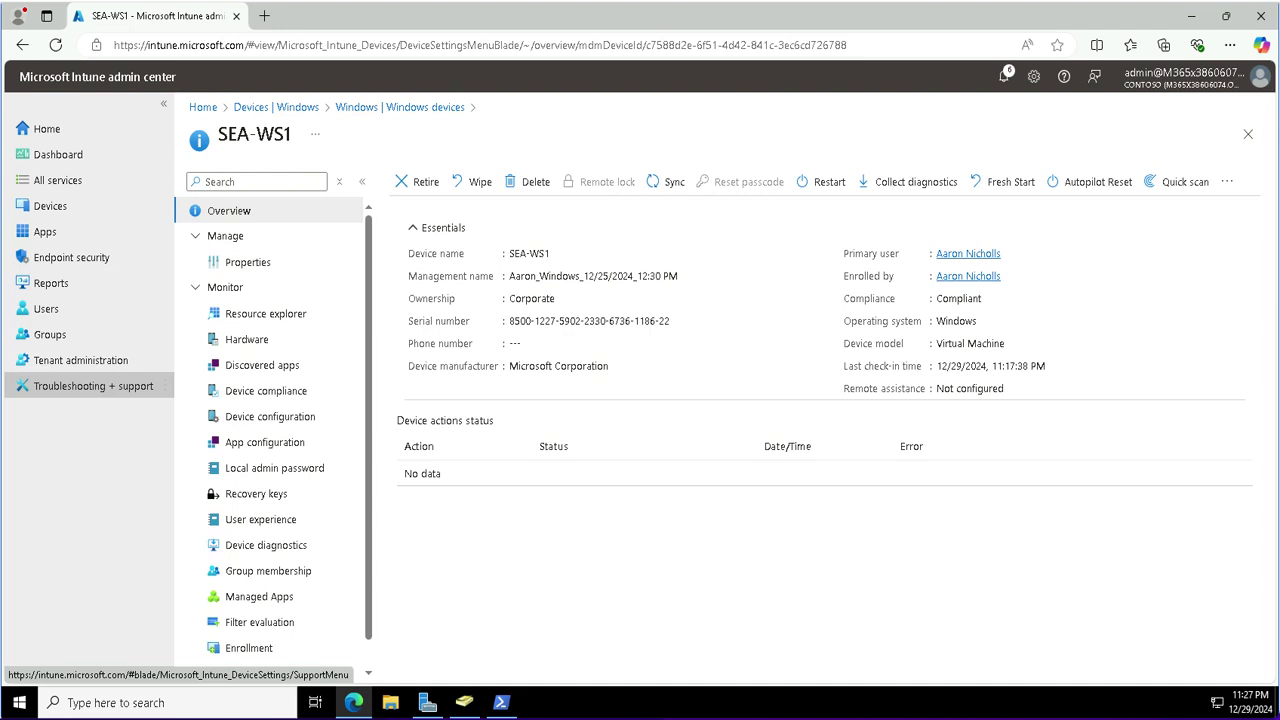
left_click(386, 110)
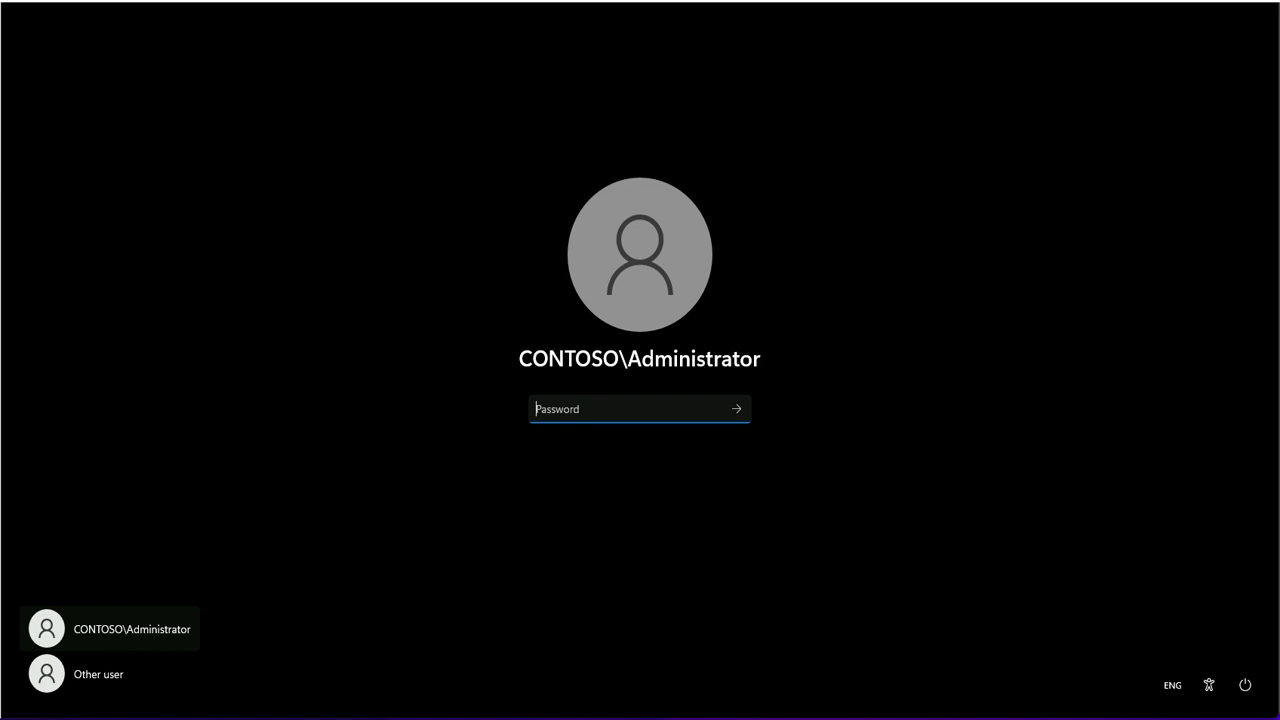
- Sign in to the client VM with the account password and minimize Edge
key("Return")
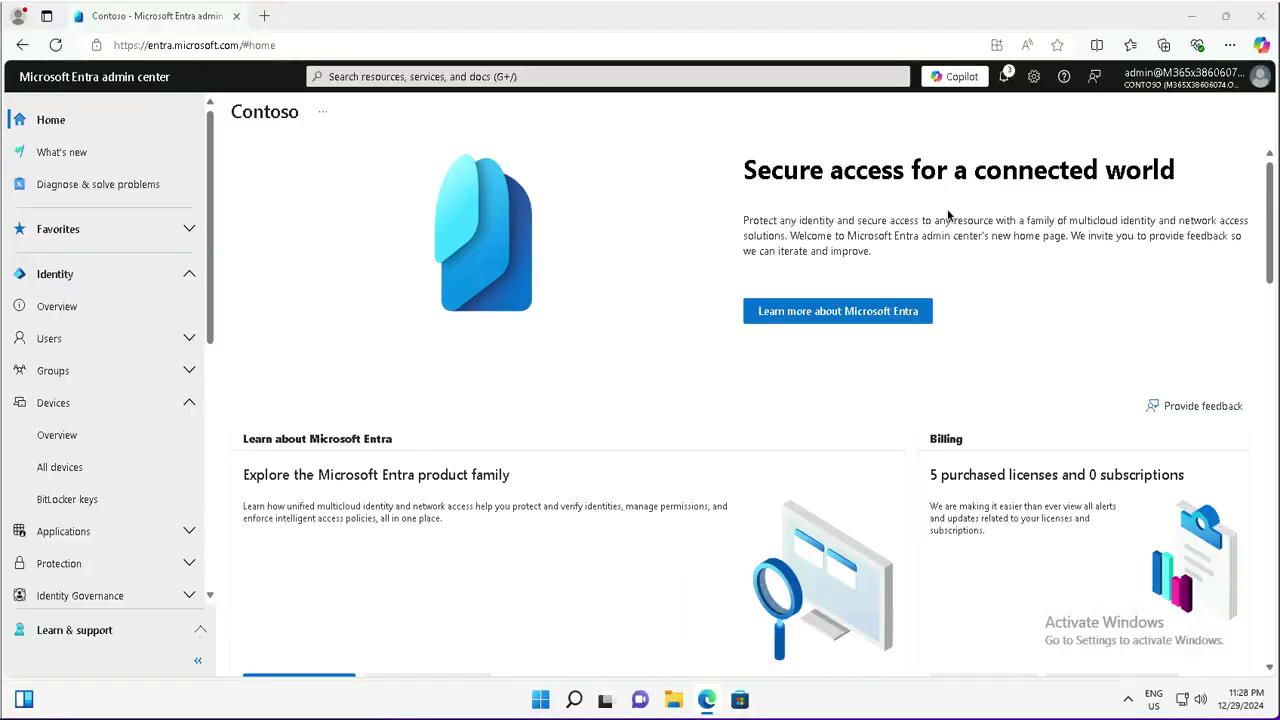
left_click(1191, 18)
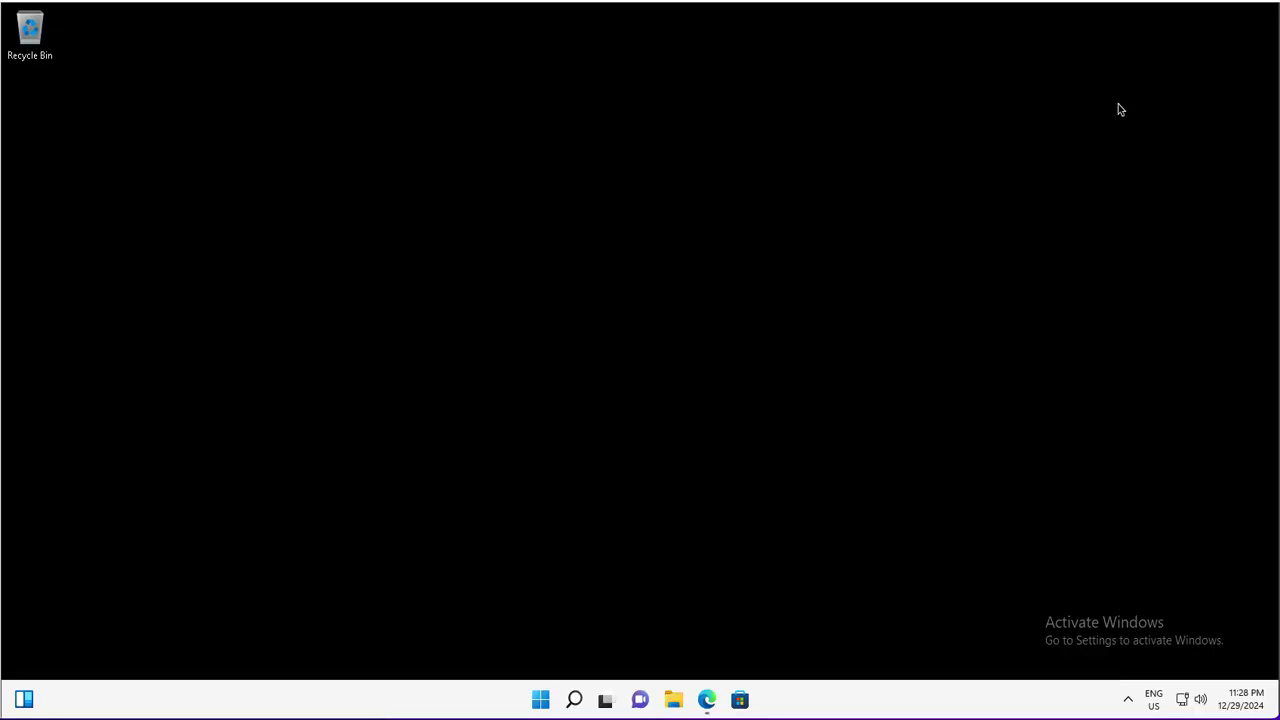
- Search for 'Windows Security' and launch the app
left_click(541, 702)
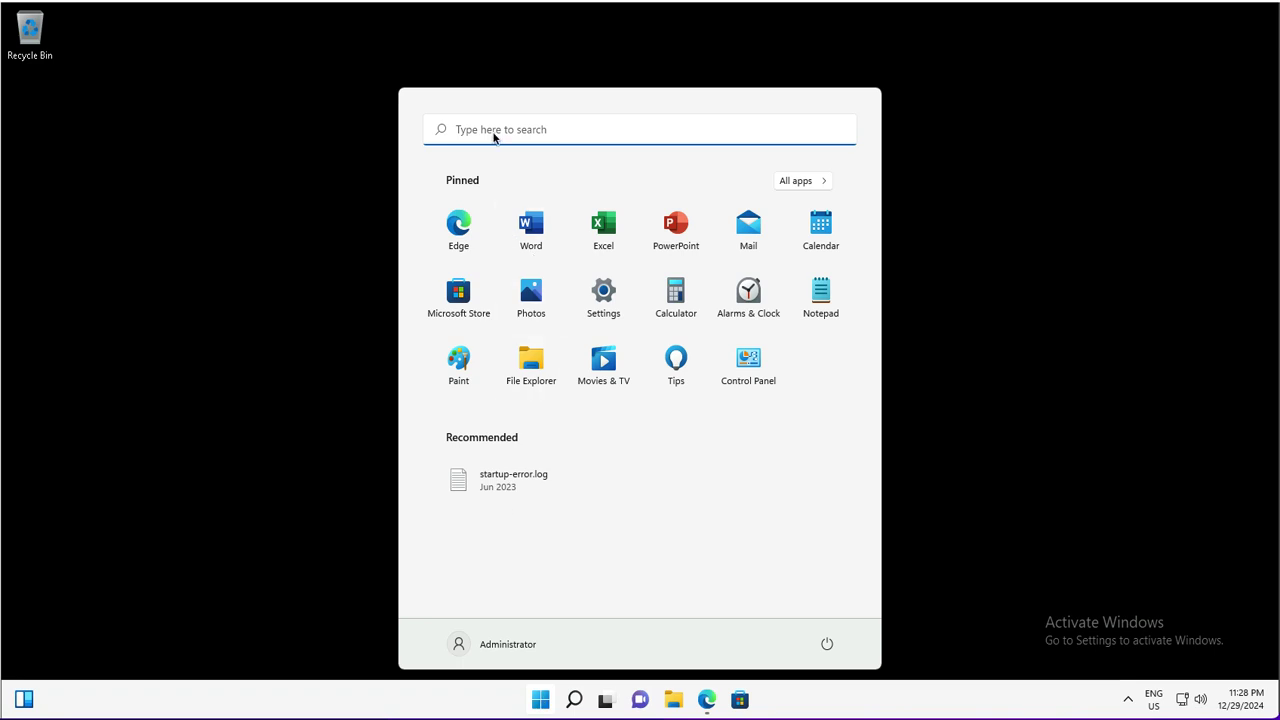
key("Escape")
key("super+s")
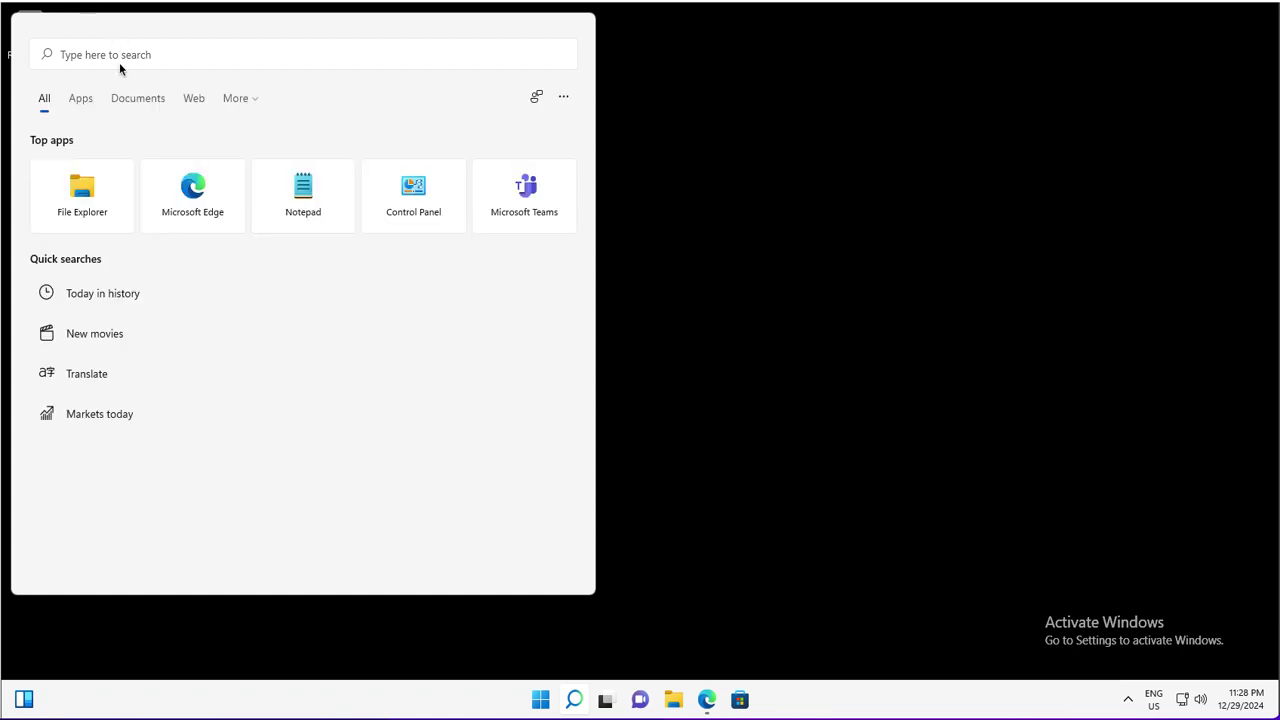
type("Windows Security")
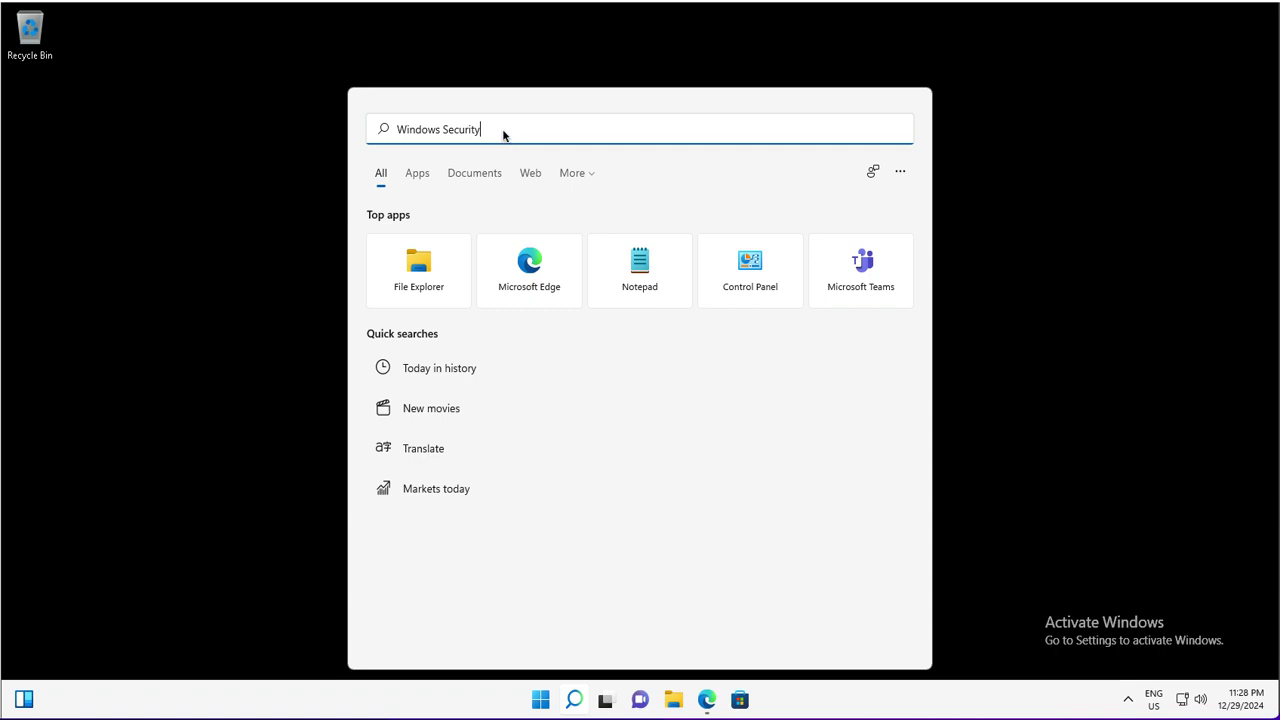
left_click(467, 260)
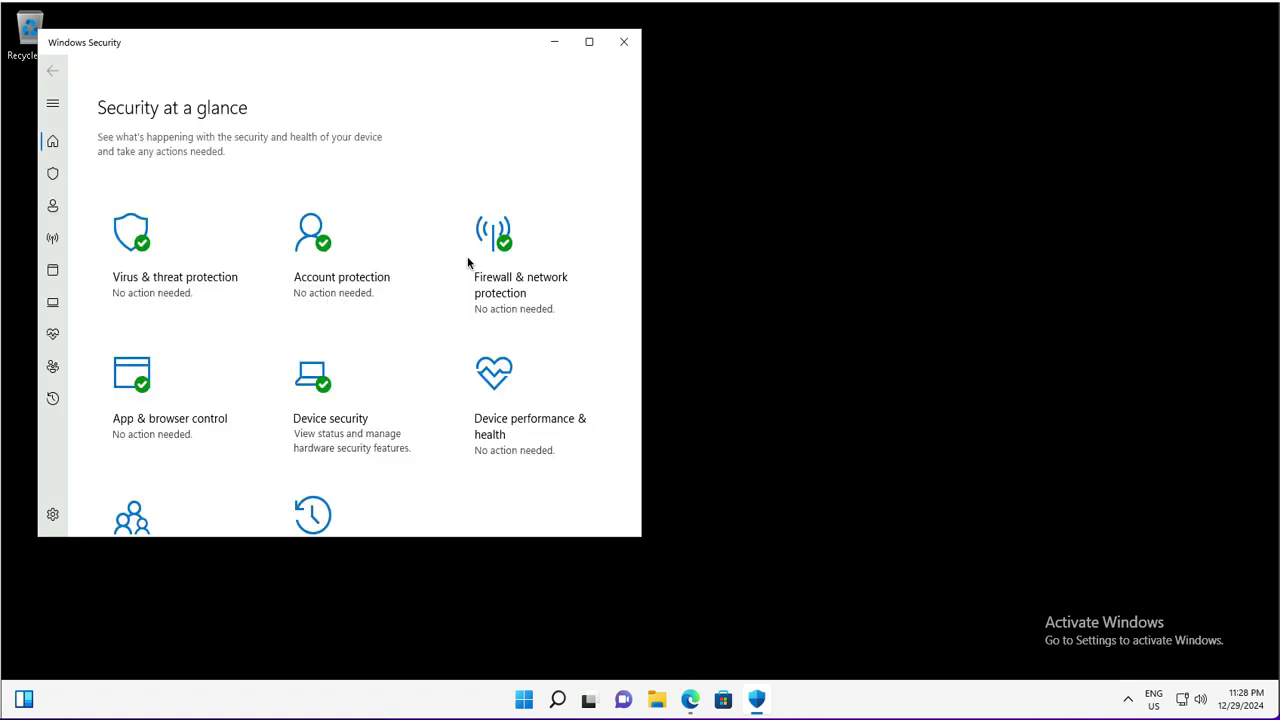
- Maximize the Windows Security window to view Security at a glance
left_click(590, 42)
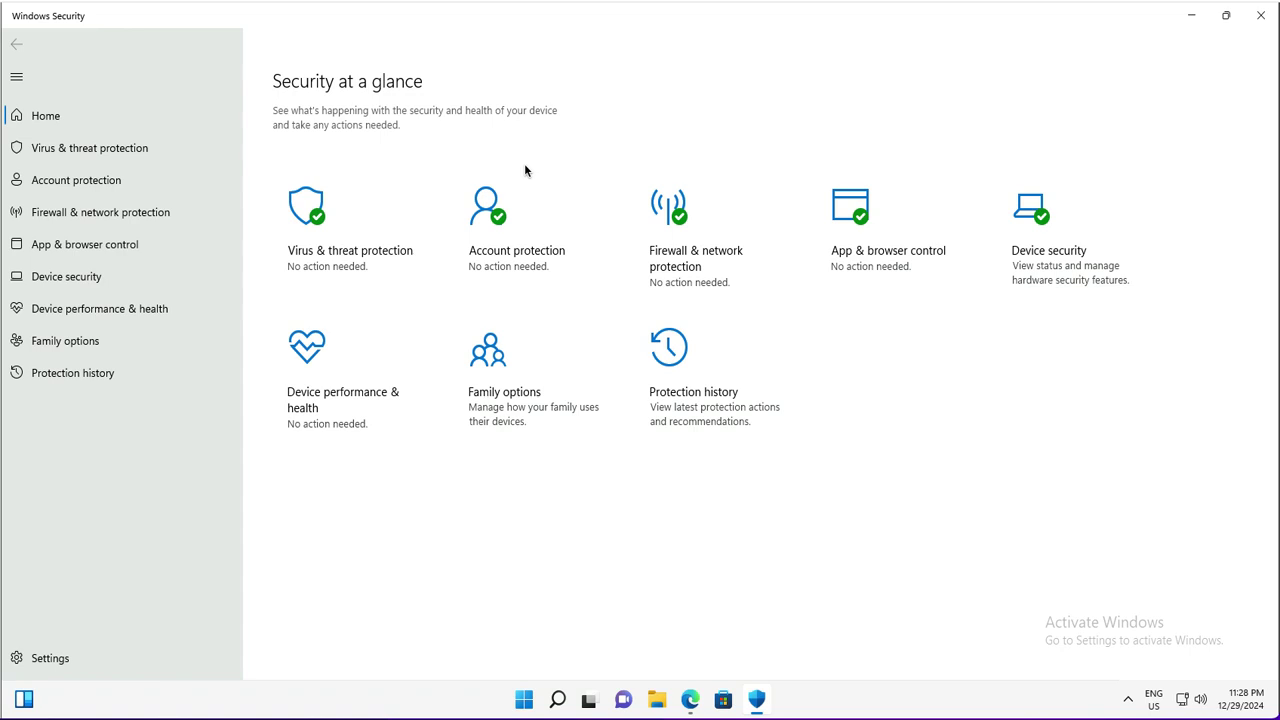
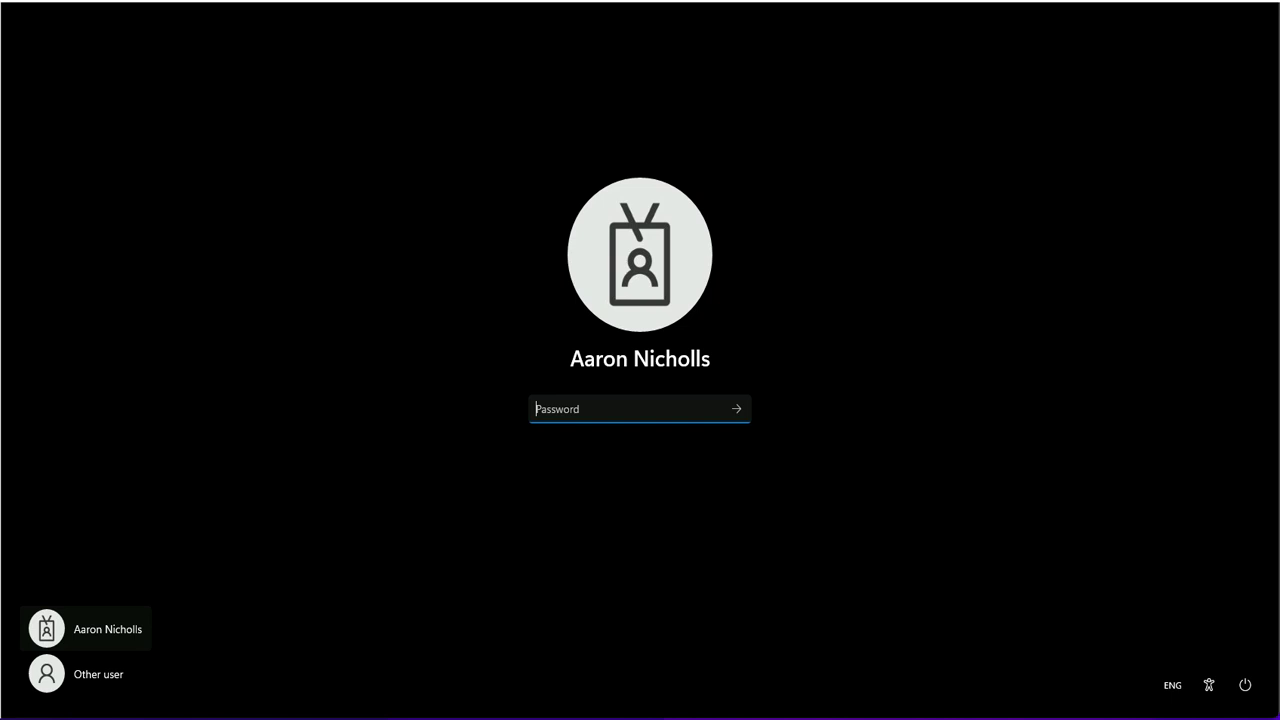
- Sign back in to Windows with the account password and open the Start menu
type("•••••••••••••")
left_click(737, 411)
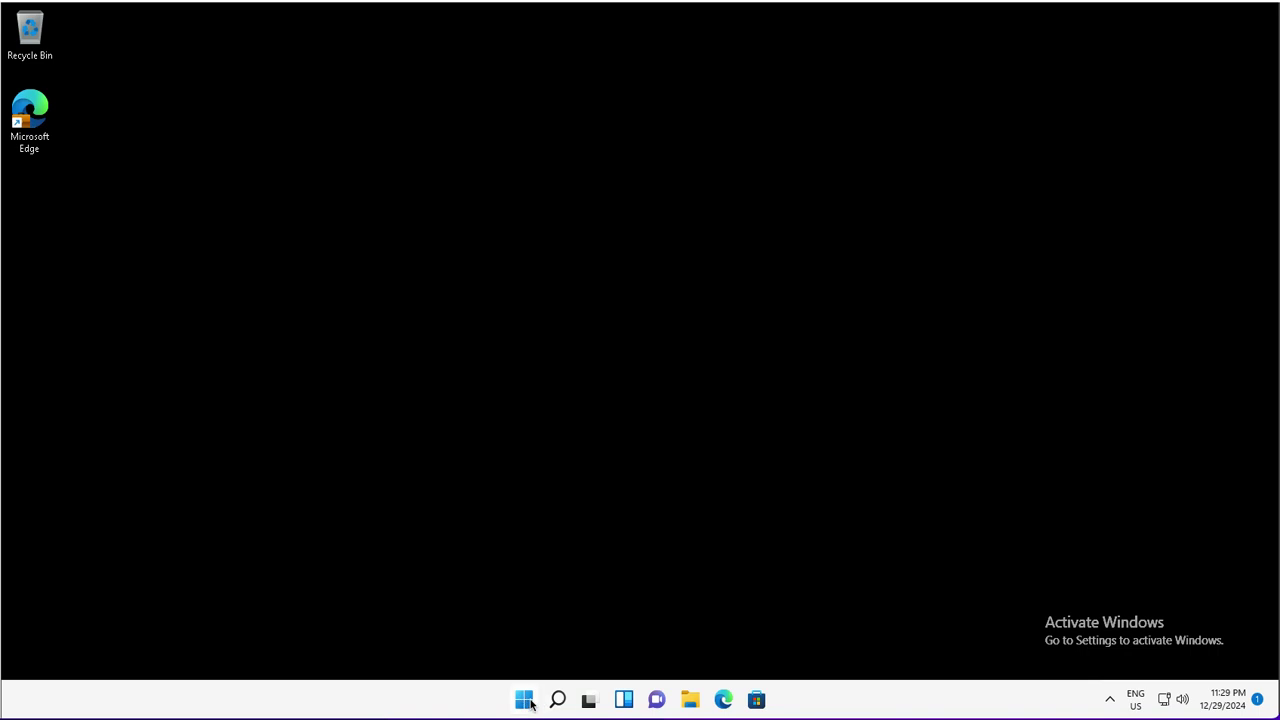
left_click(525, 700)
- Search Start for 'Windows Security' and launch the app from the best match
left_click(481, 137)
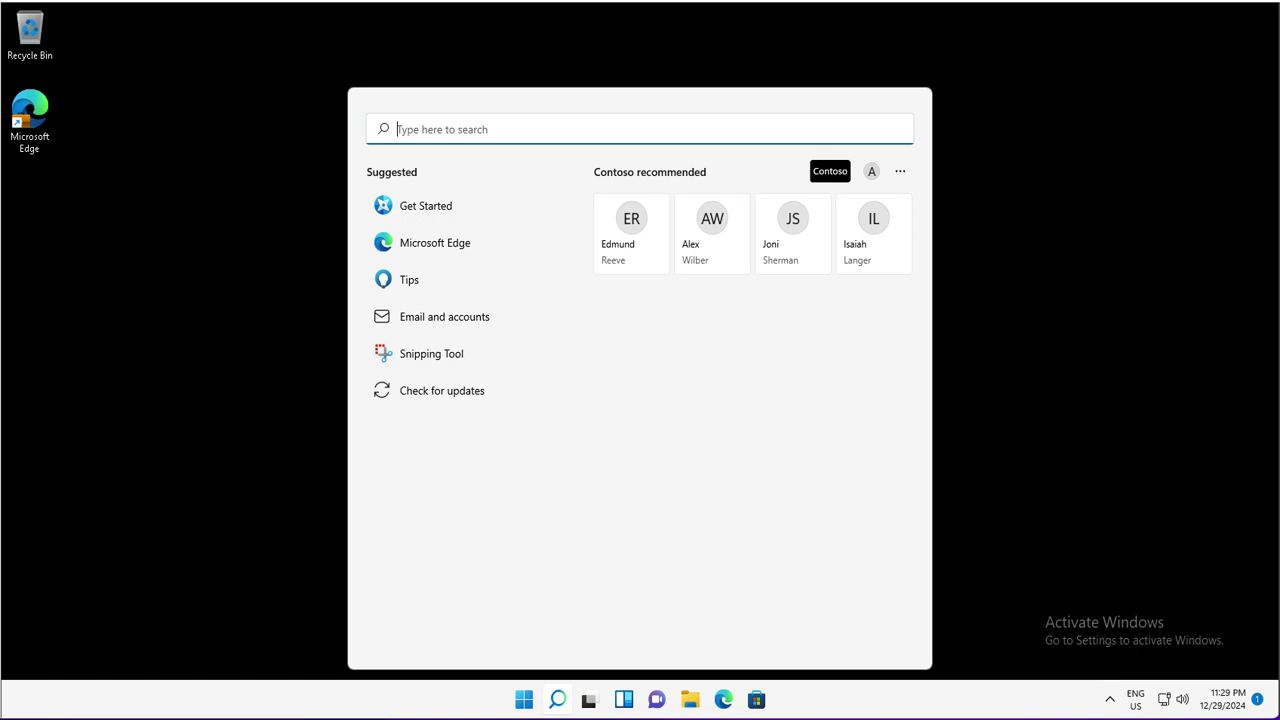
type("Windows Security")
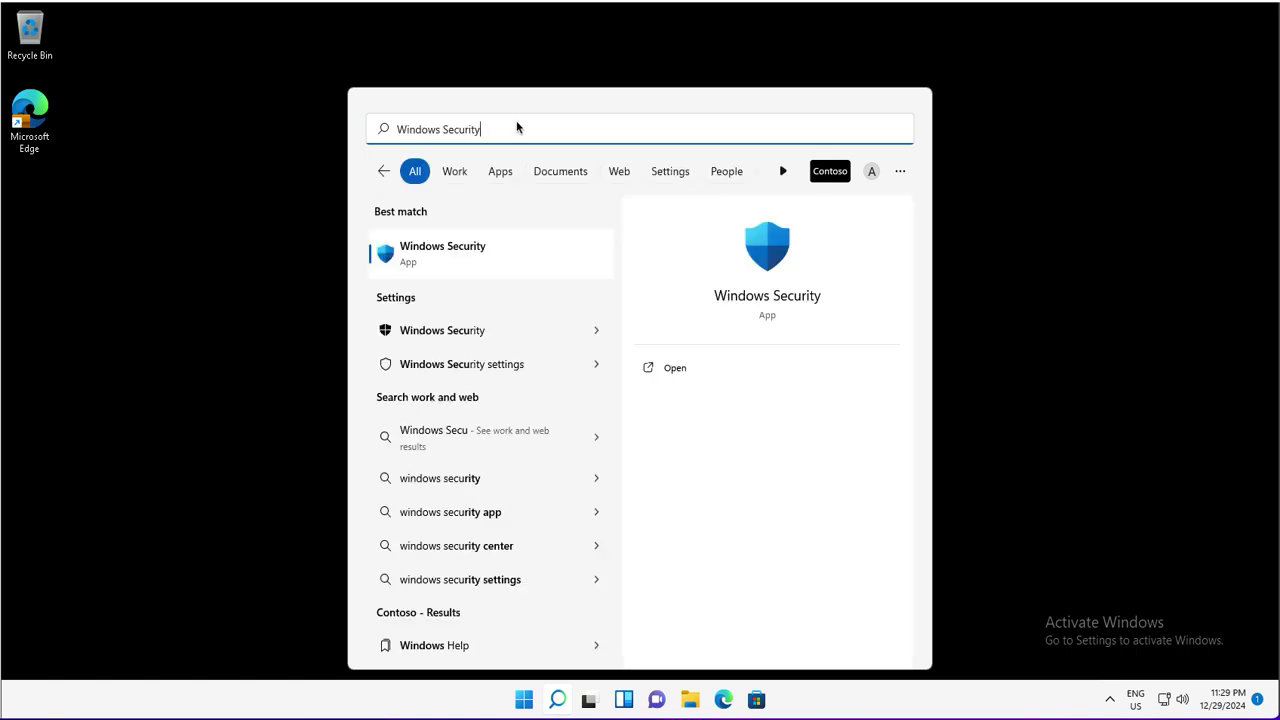
left_click(465, 260)
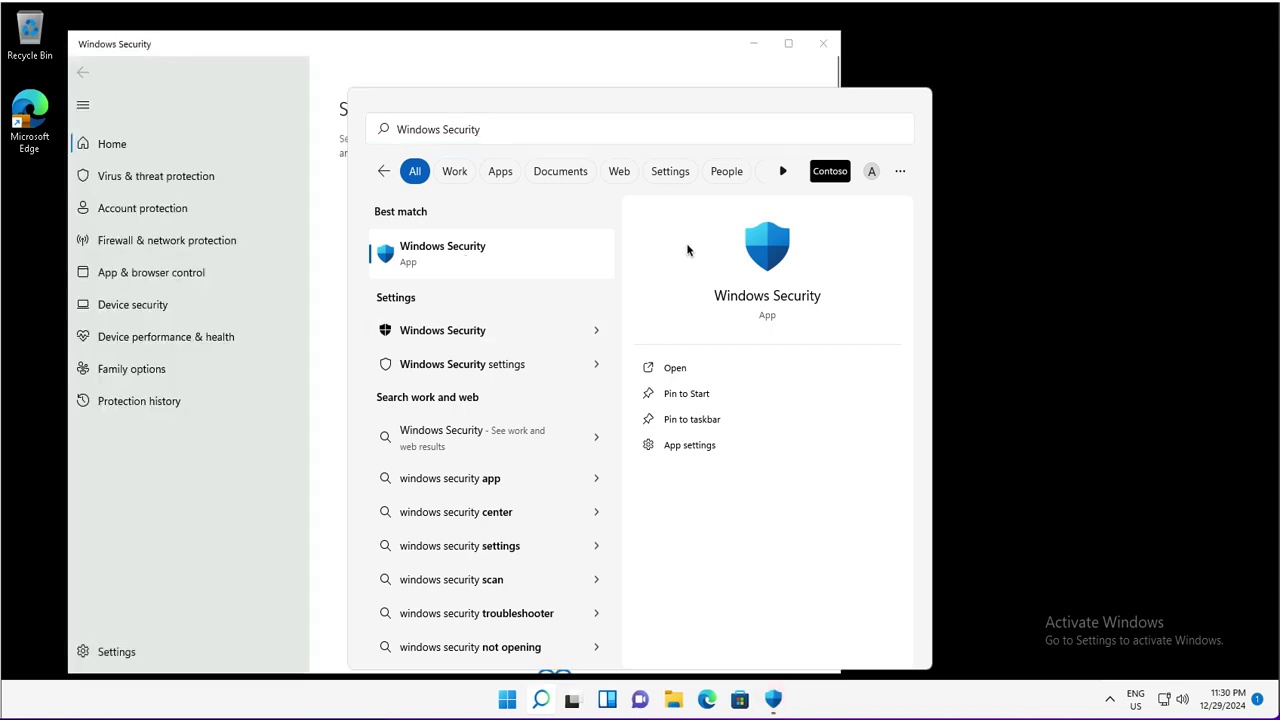
- Maximize Windows Security, confirm the Account protection page is still available, then close the app
left_click(437, 259)
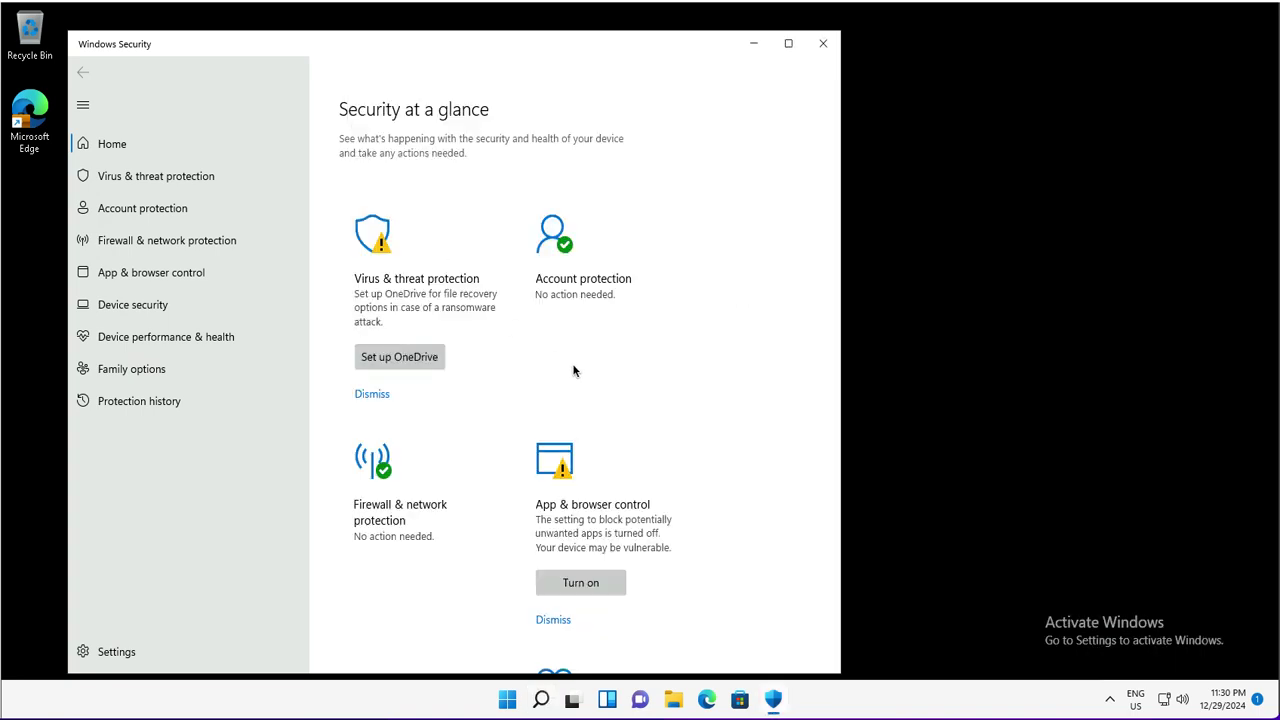
left_click(788, 43)
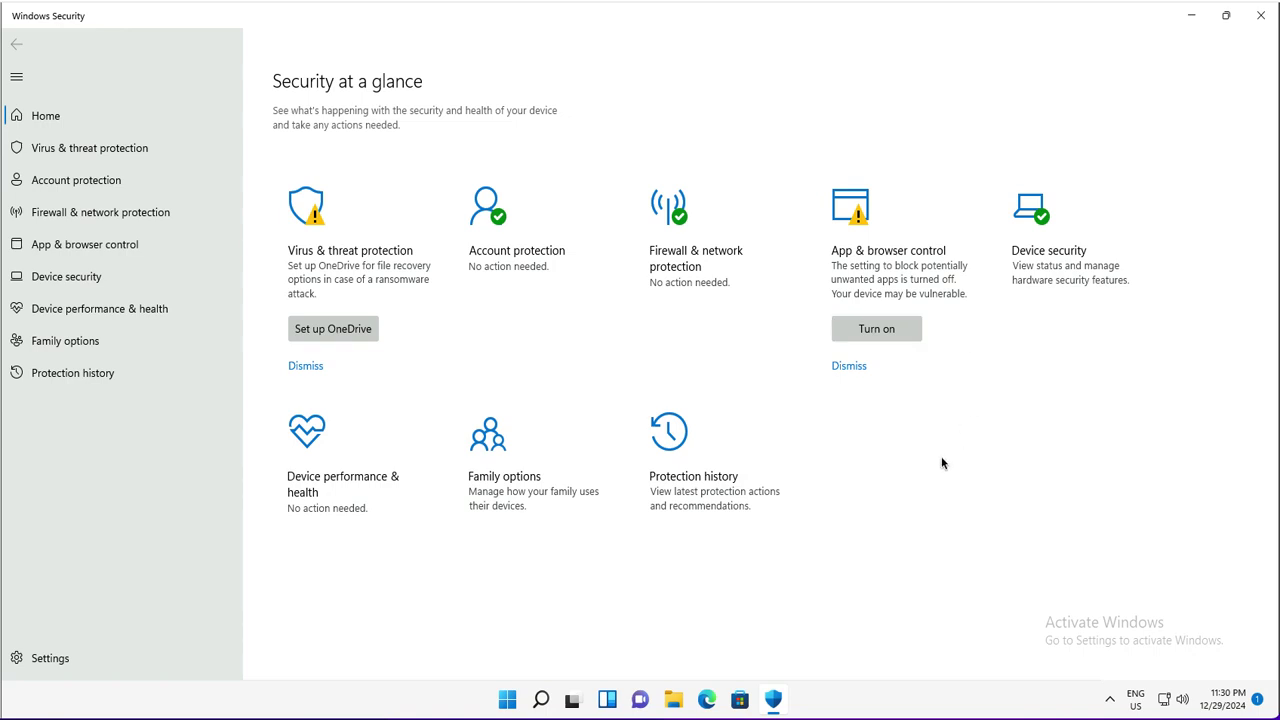
left_click(470, 230)
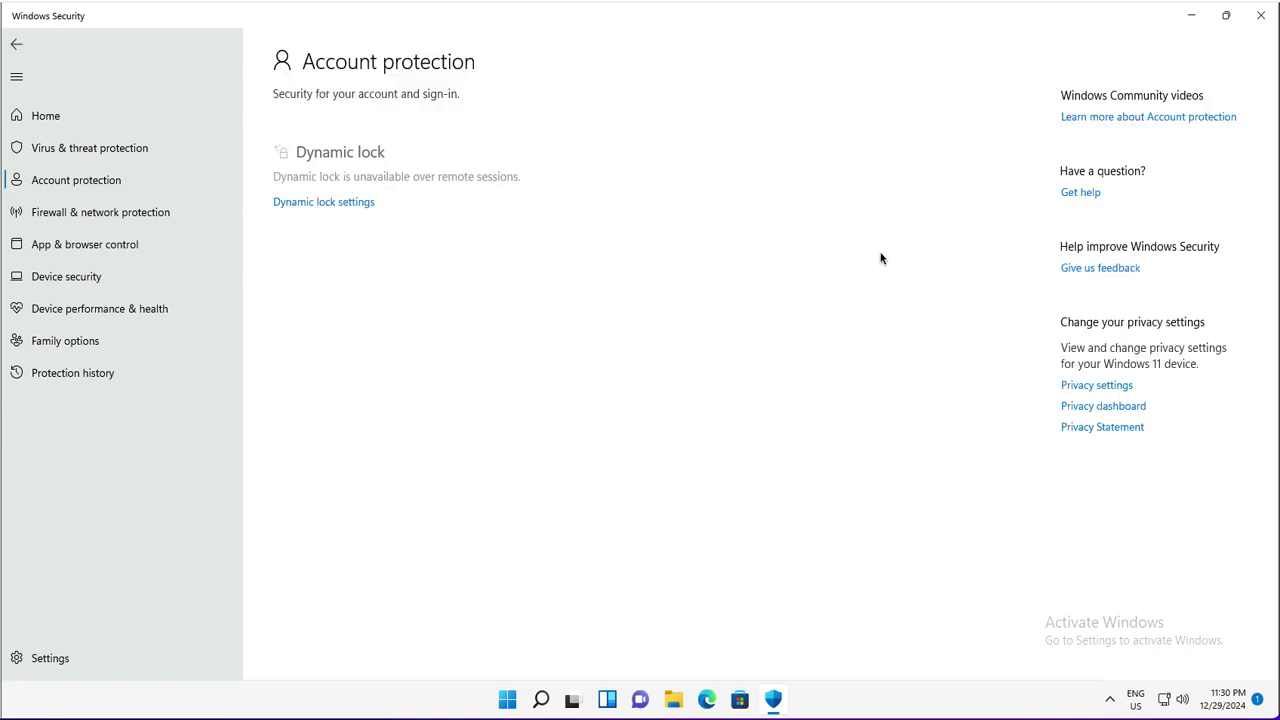
left_click(1263, 16)
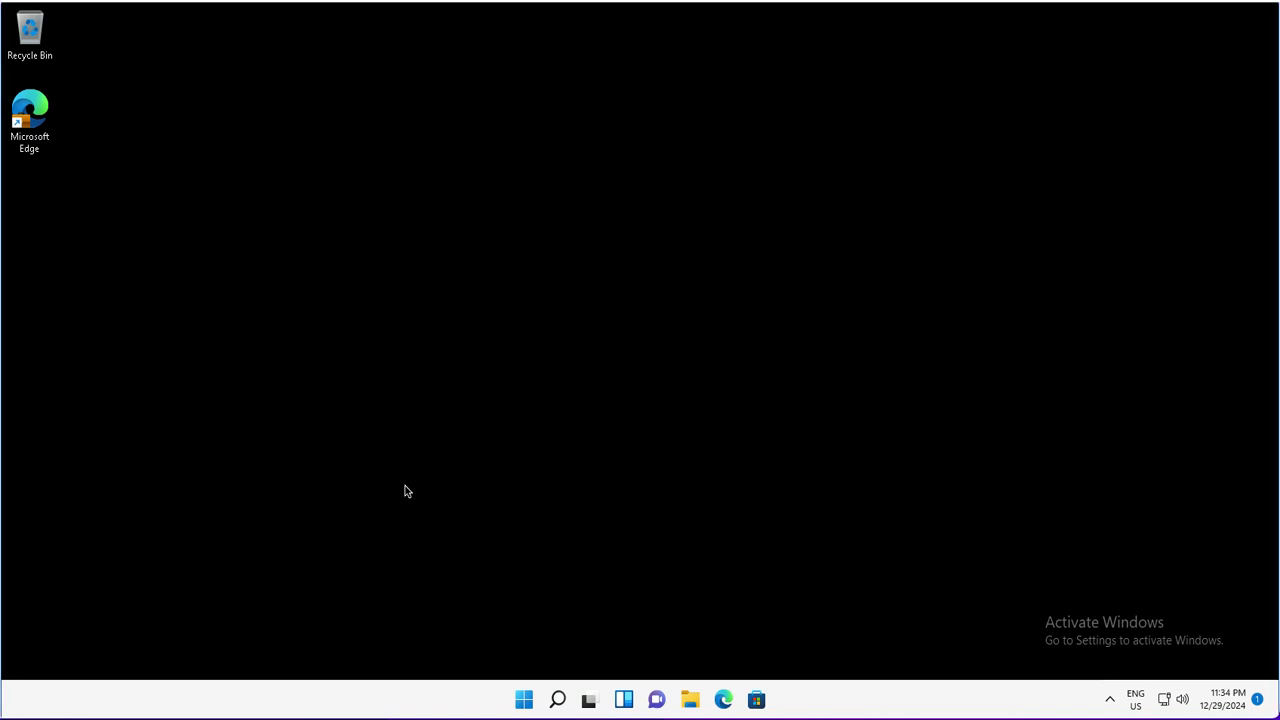
- Relaunch Windows Security from the Recent items in Windows search
key("super")
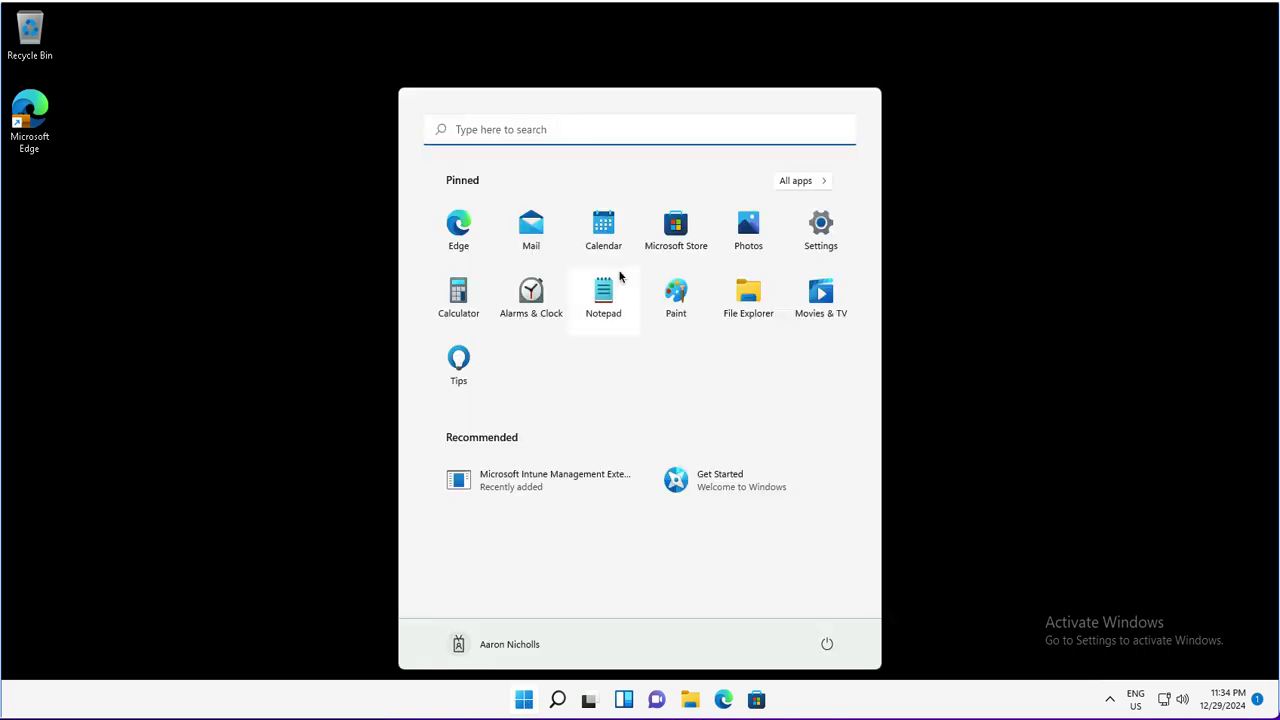
left_click(481, 140)
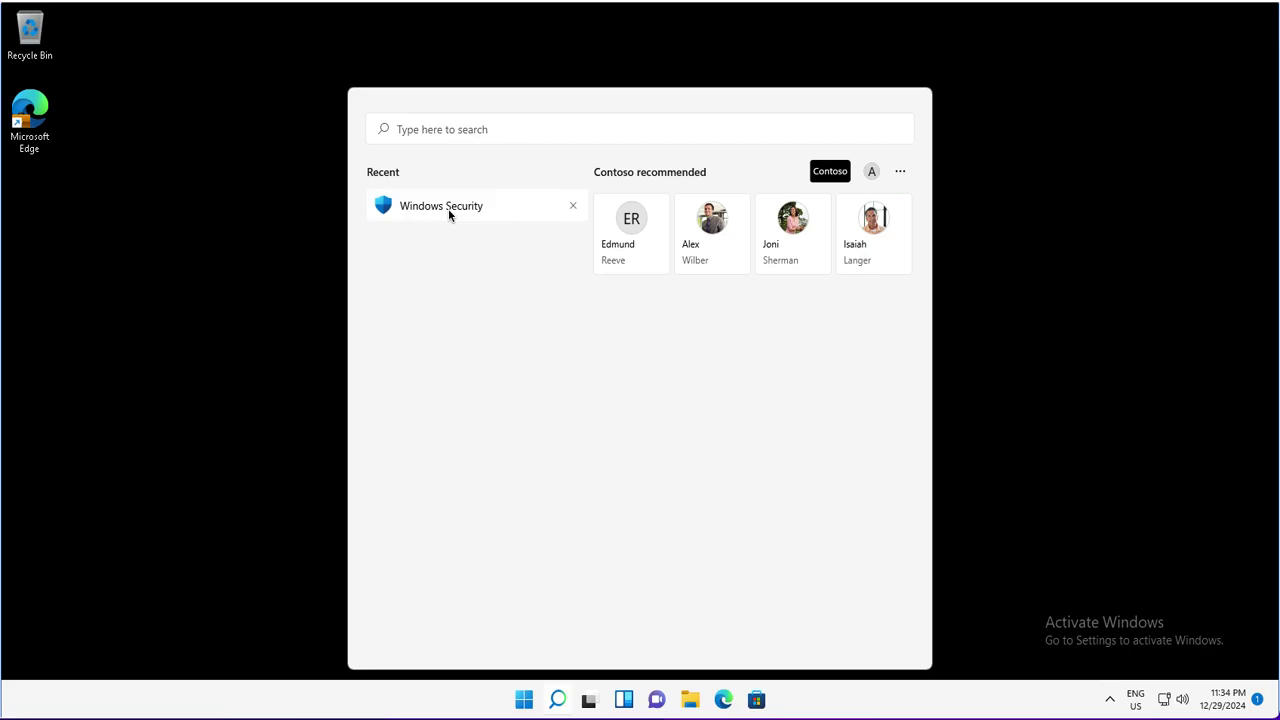
left_click(448, 208)
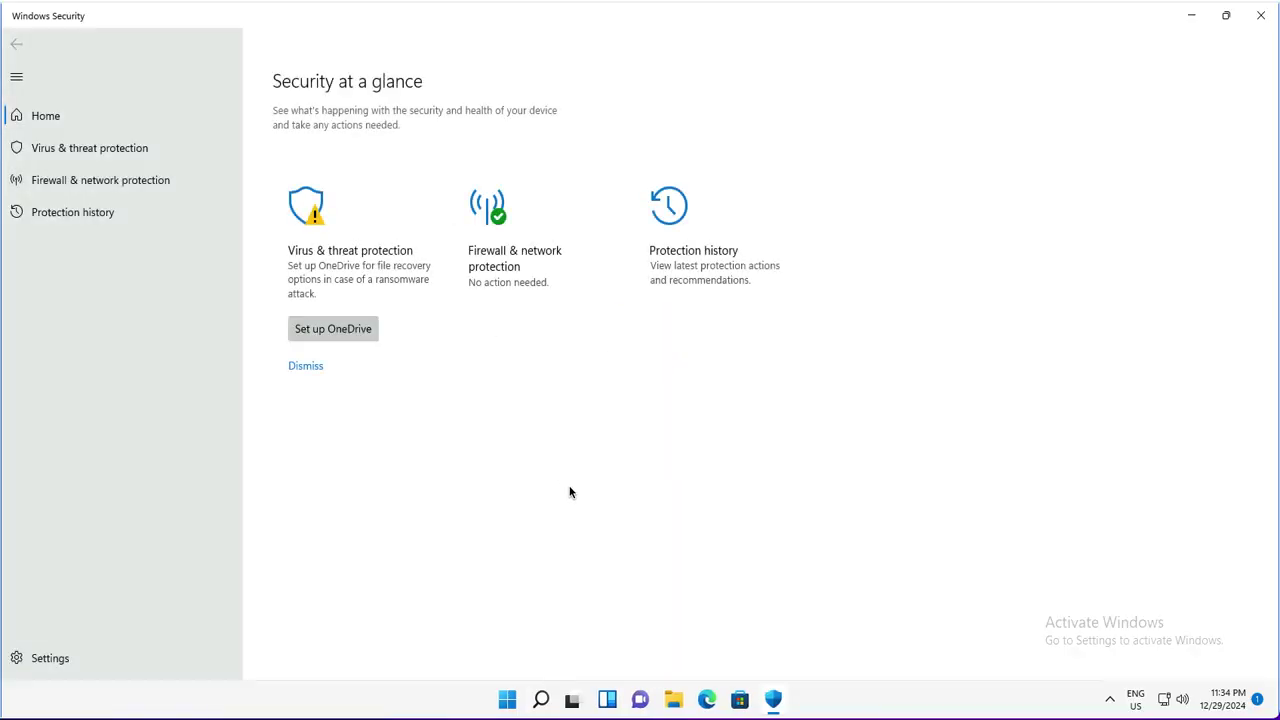